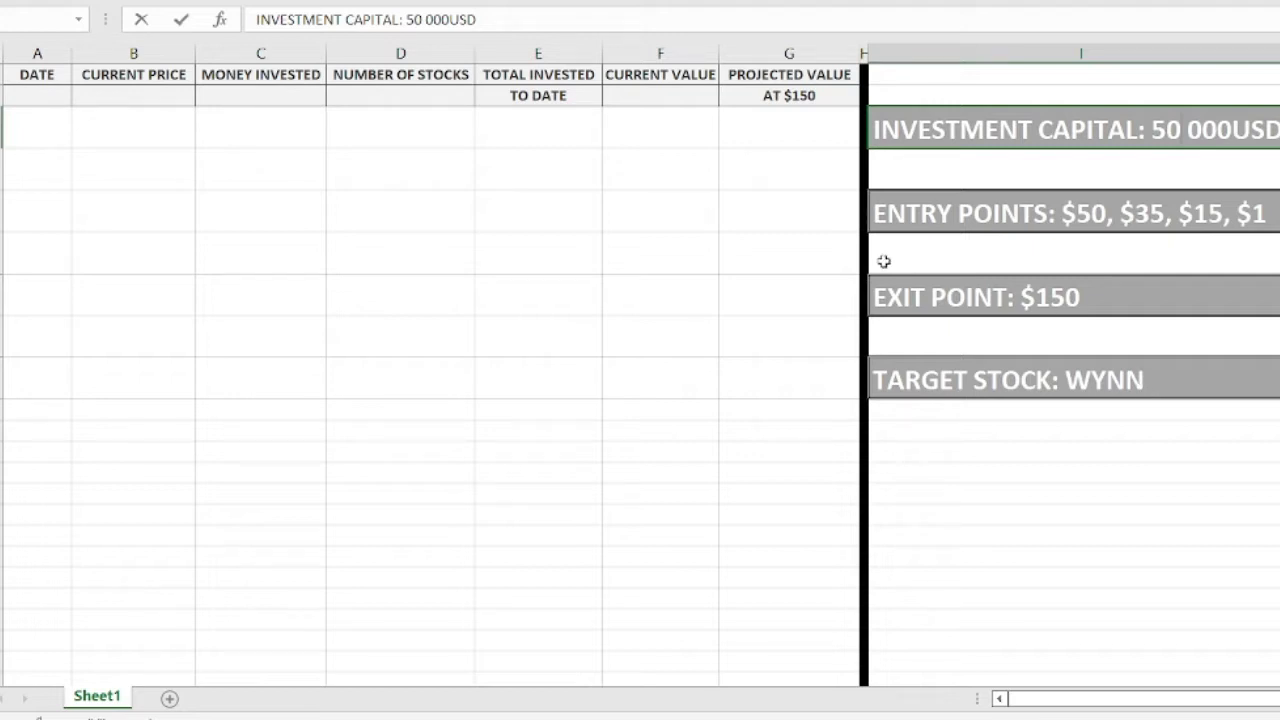
pyautogui.click(1172, 229)
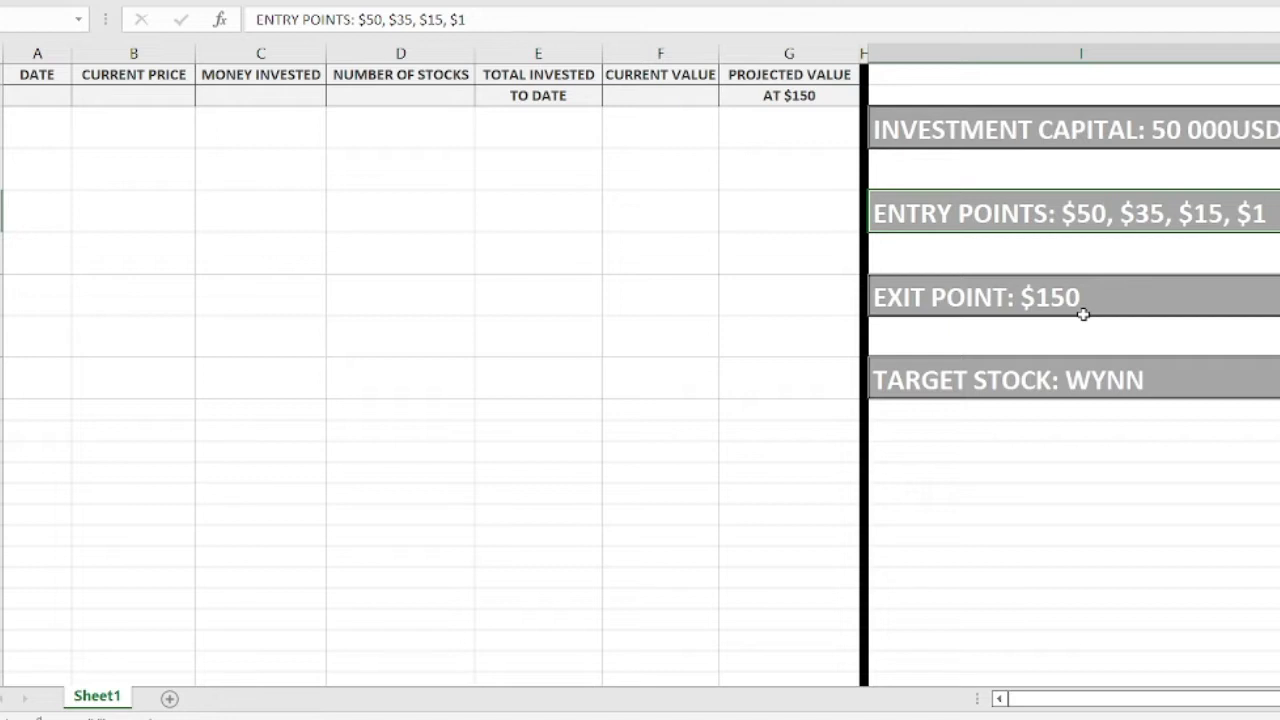
pyautogui.doubleClick(38, 127)
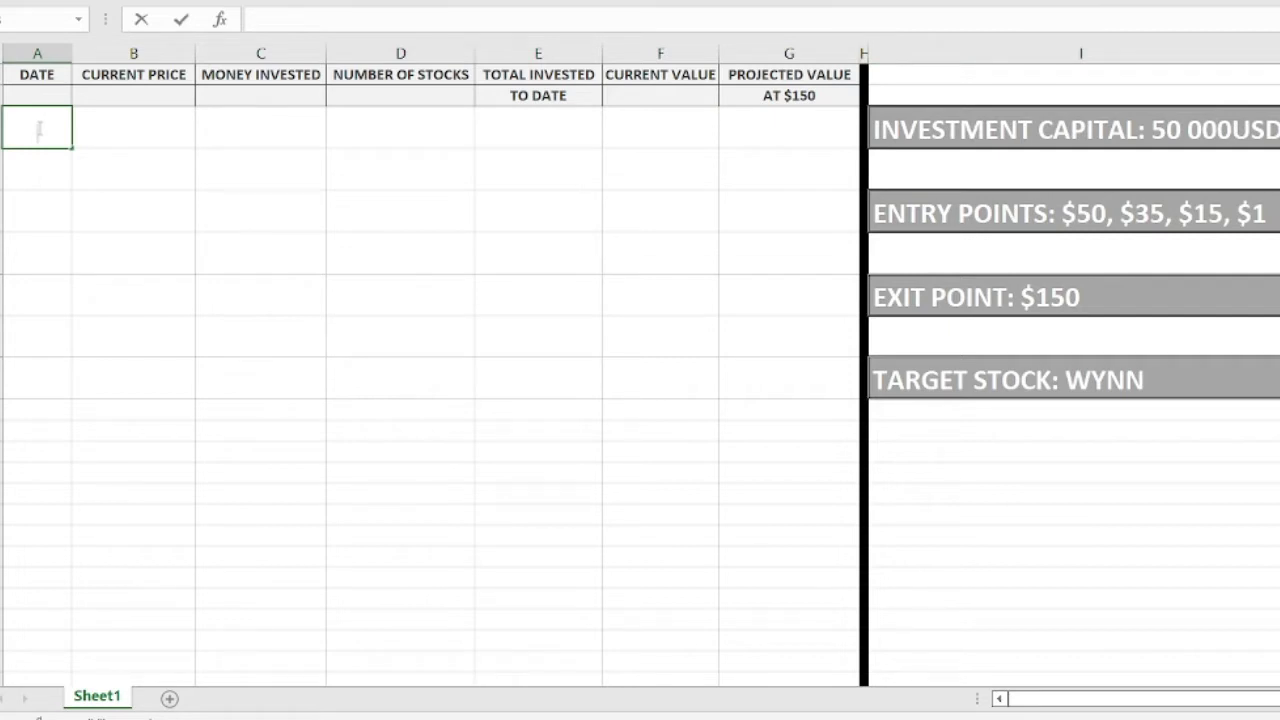
pyautogui.write('Apr. 22')
pyautogui.press('BackSpace')
pyautogui.press('BackSpace')
pyautogui.press('BackSpace')
pyautogui.press('BackSpace')
pyautogui.press('BackSpace')
pyautogui.press('BackSpace')
pyautogui.press('BackSpace')
pyautogui.click(42, 172)
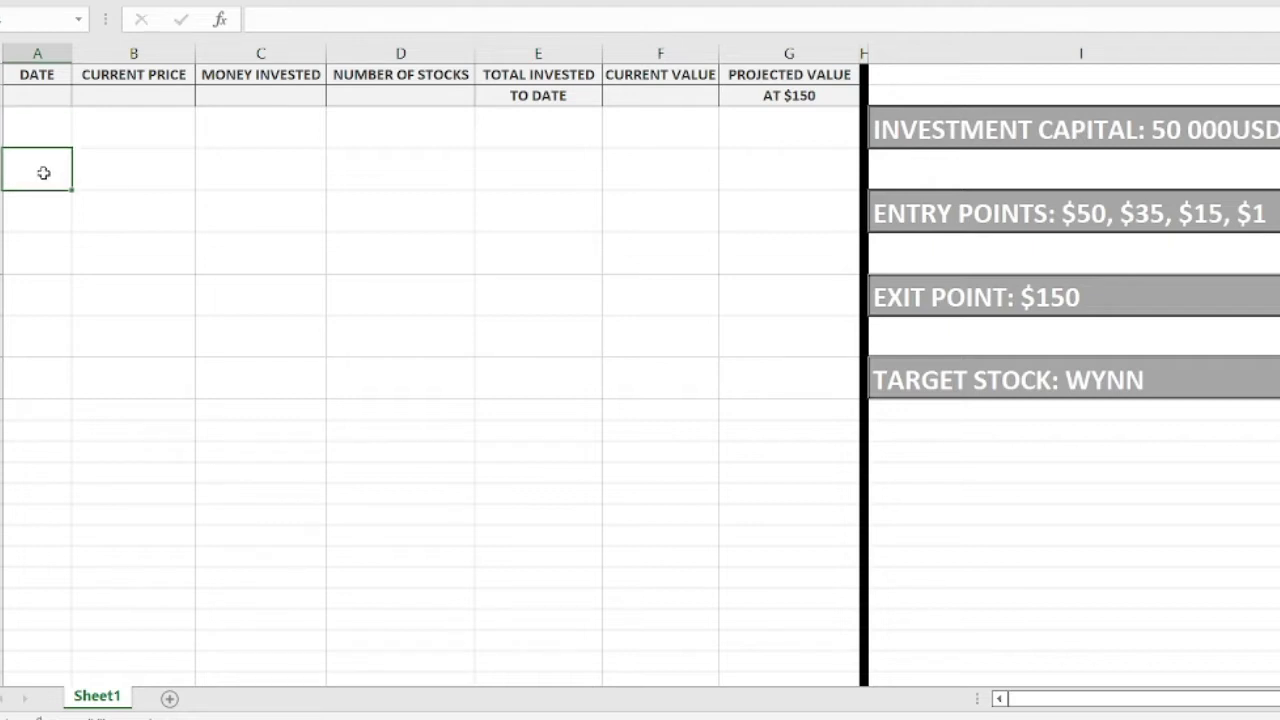
# - Set the font size to 18 for the first seven empty rows beneath the headers, from DATE through PROJECTED VALUE AT $150
pyautogui.moveTo(22, 125)
pyautogui.mouseDown()
pyautogui.moveTo(351, 254)
pyautogui.moveTo(789, 378)
pyautogui.mouseUp()
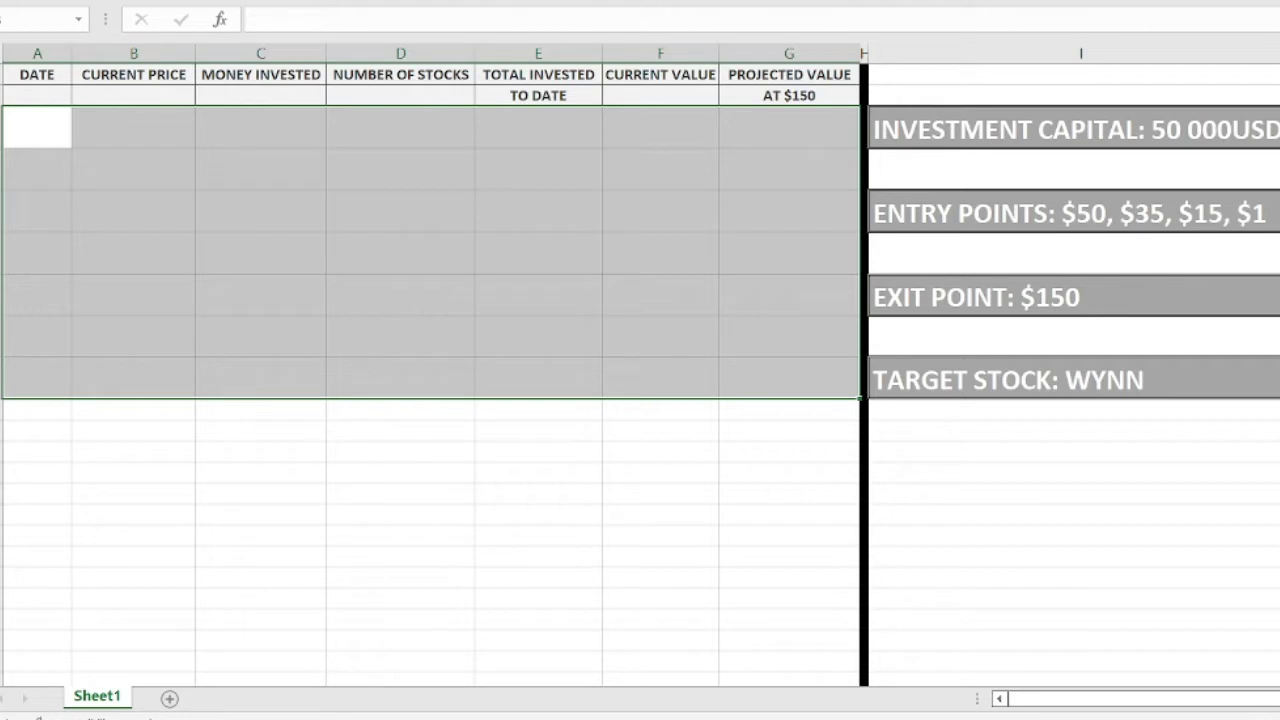
pyautogui.click(333, 0)
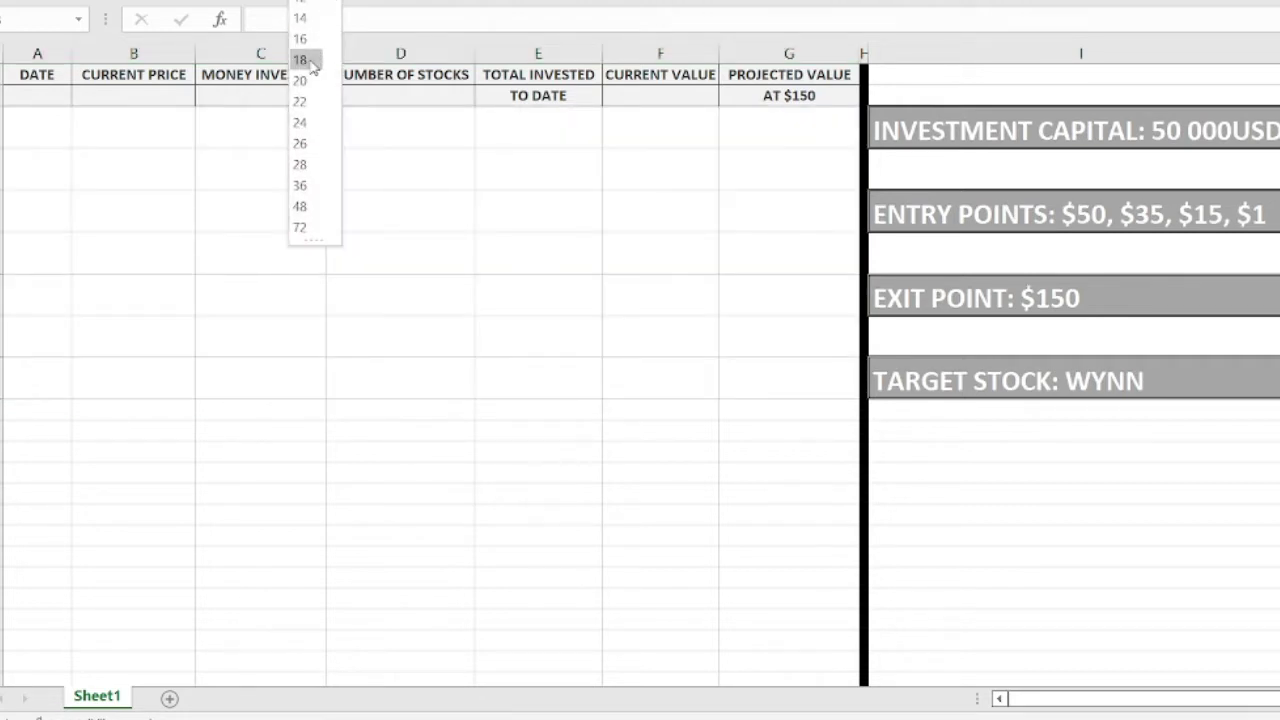
pyautogui.click(311, 65)
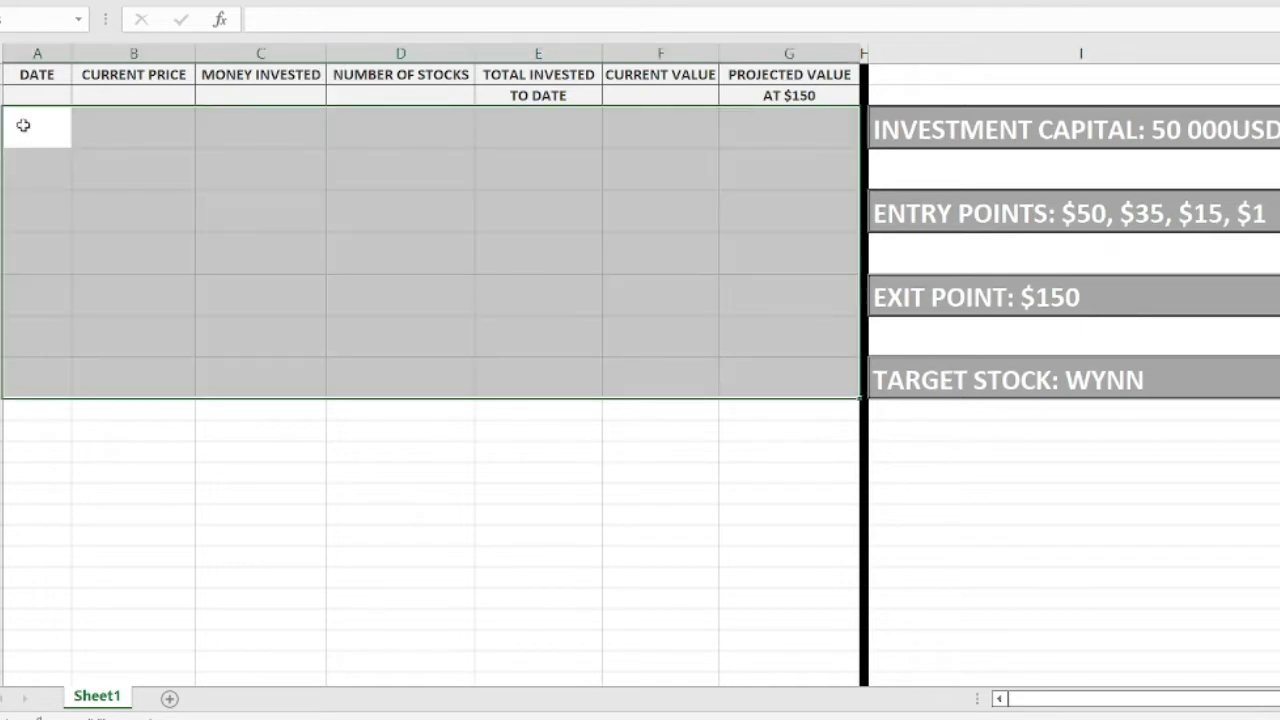
# - Enter the date Apr.22 in the first empty cell of the DATE column
pyautogui.click(23, 125)
pyautogui.doubleClick(23, 125)
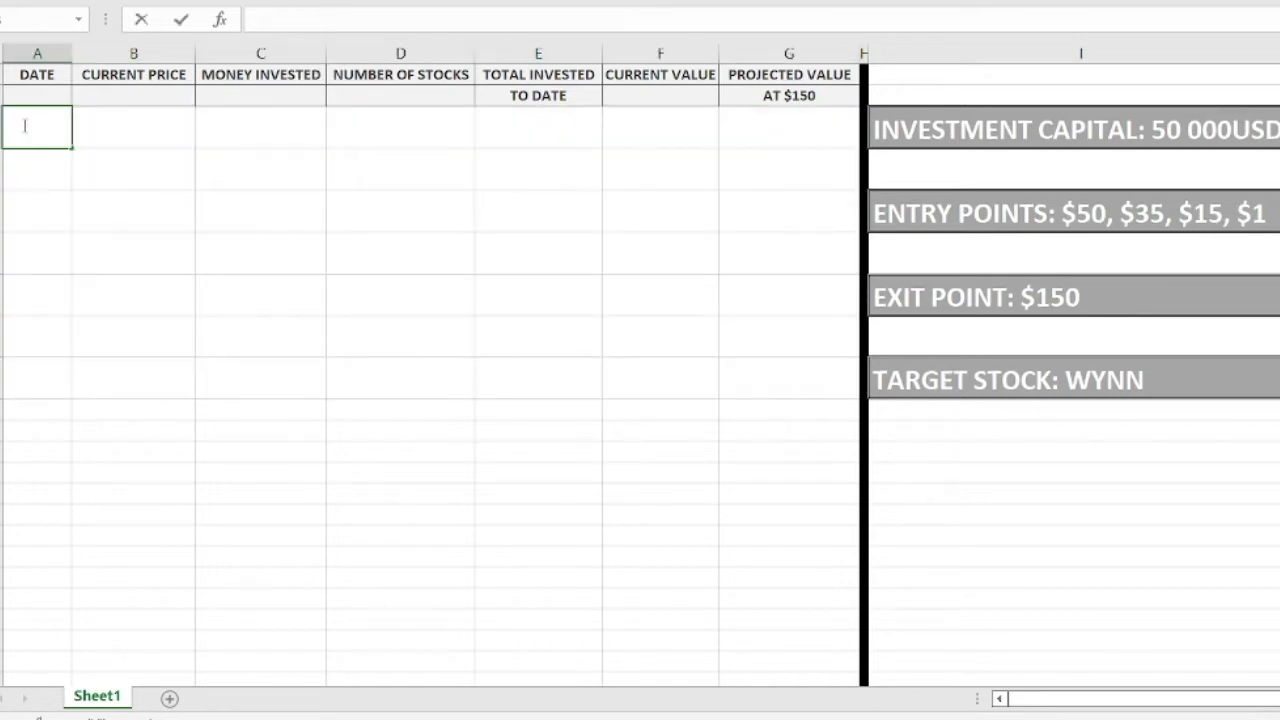
pyautogui.write('Apr.22')
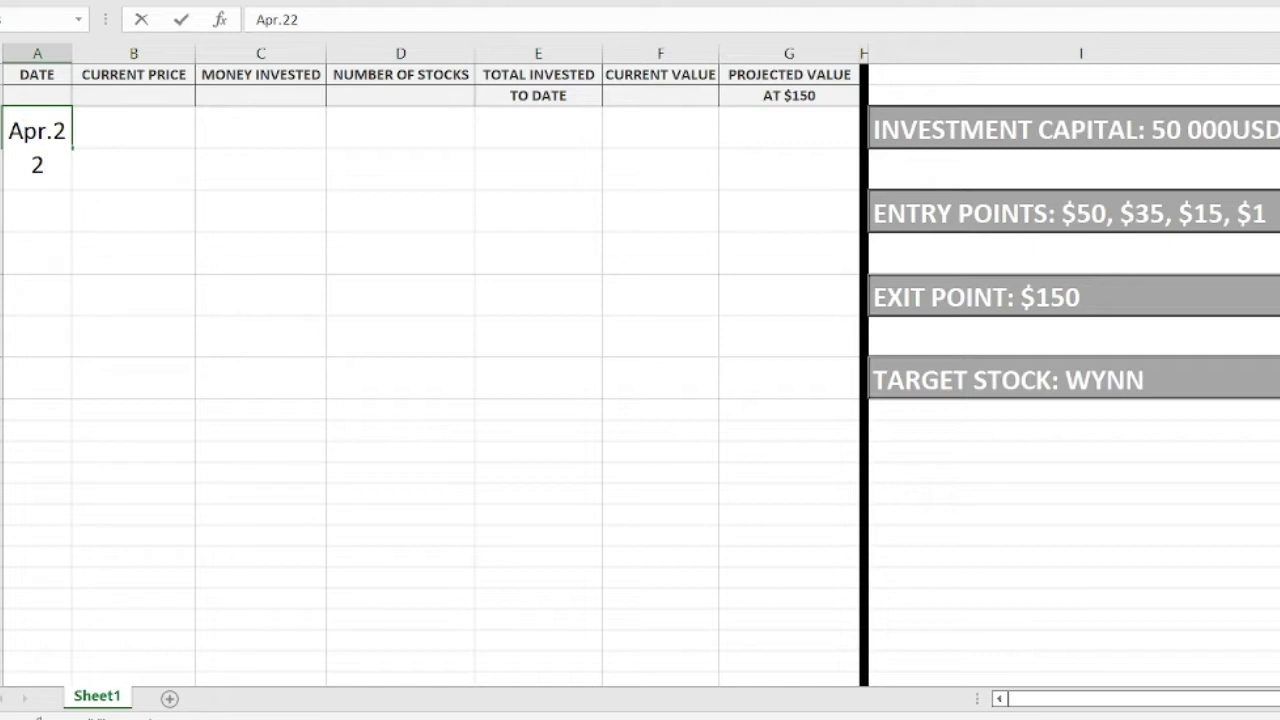
pyautogui.click(46, 311)
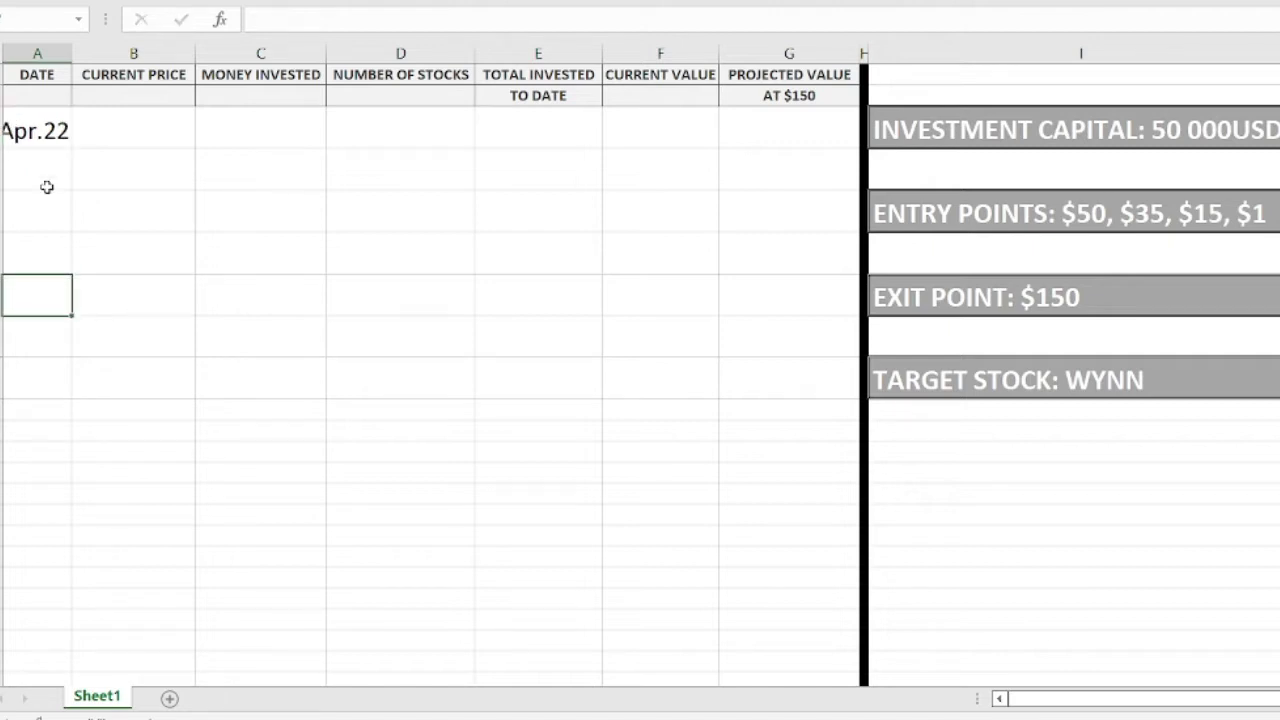
# - Set the font size to 16 for the first six data rows, from DATE through PROJECTED VALUE AT $150
pyautogui.moveTo(31, 116); pyautogui.dragTo(798, 345)
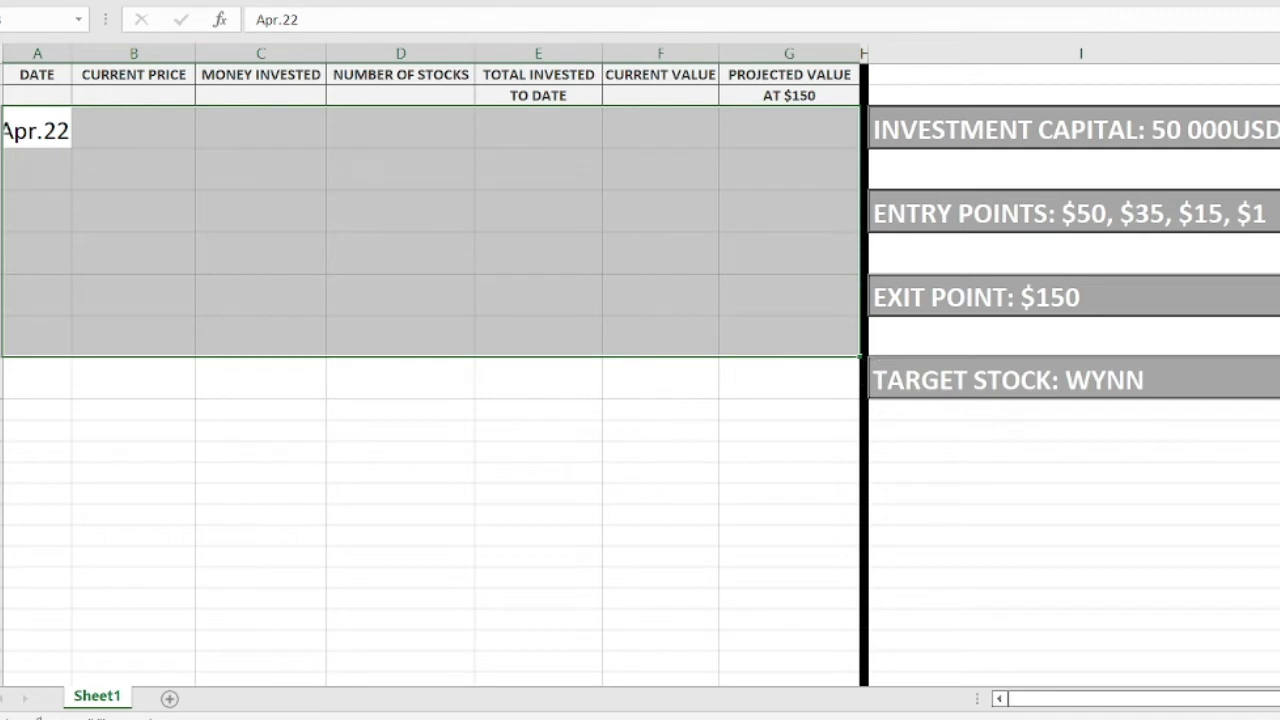
pyautogui.click(330, 0)
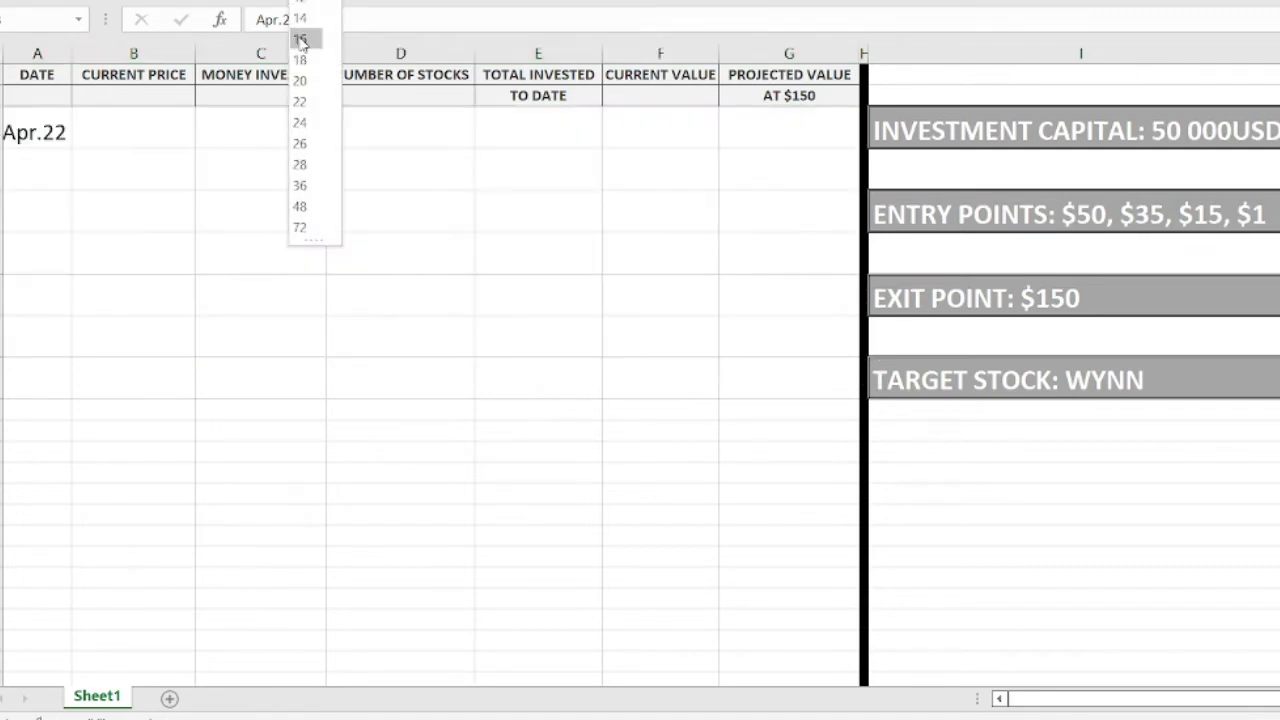
pyautogui.click(300, 40)
pyautogui.click(133, 446)
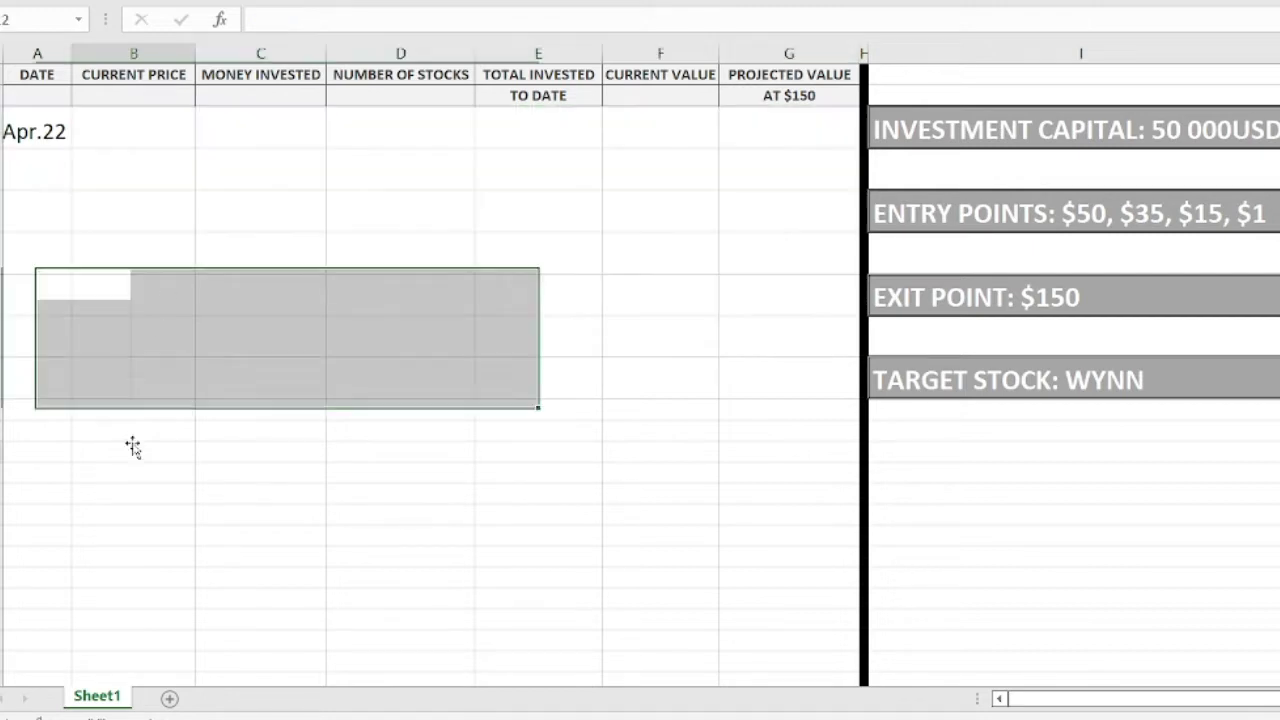
# - Fill in the Apr.22 row with a current price of 50 and money invested of 10000
pyautogui.doubleClick(122, 133)
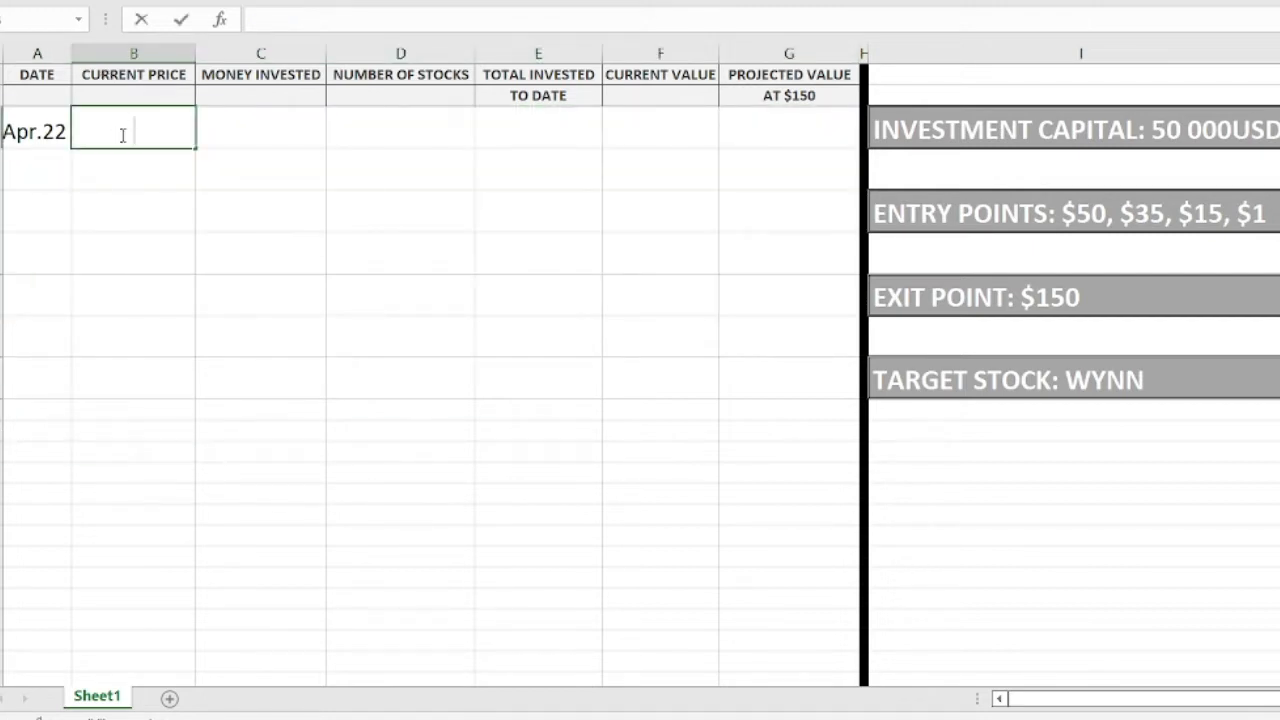
pyautogui.write('50')
pyautogui.click(234, 128)
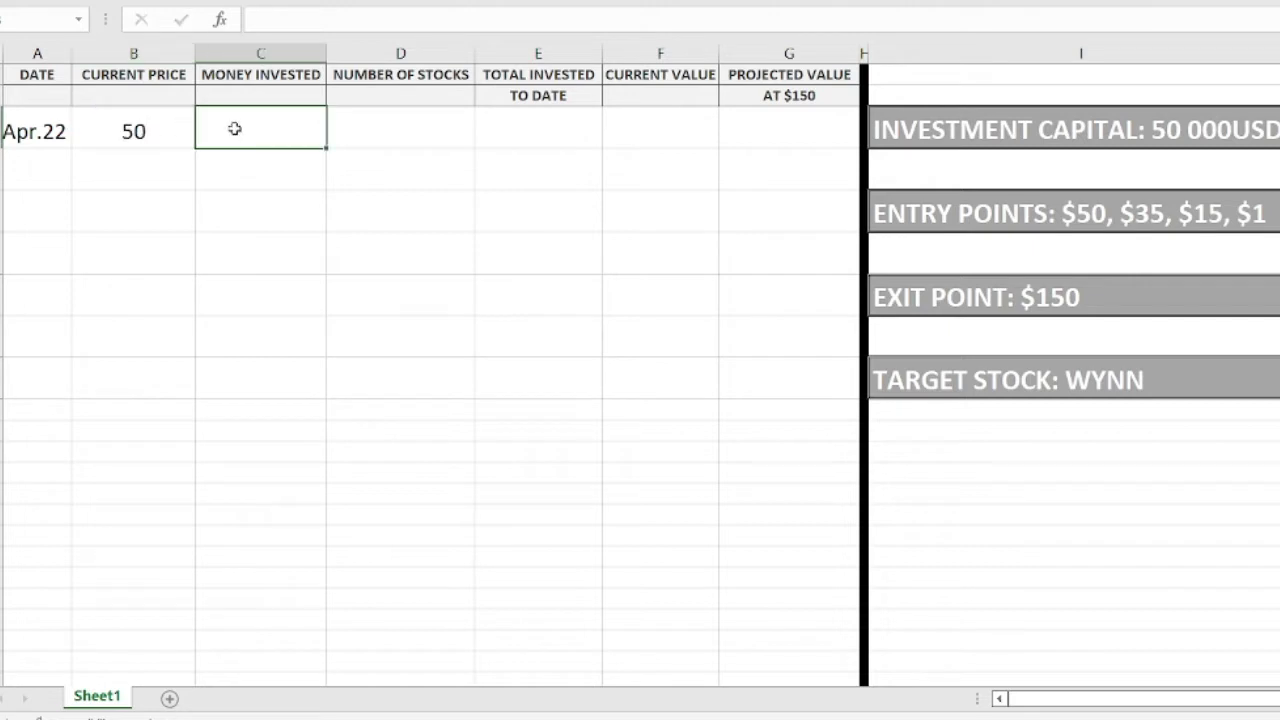
pyautogui.write('100')
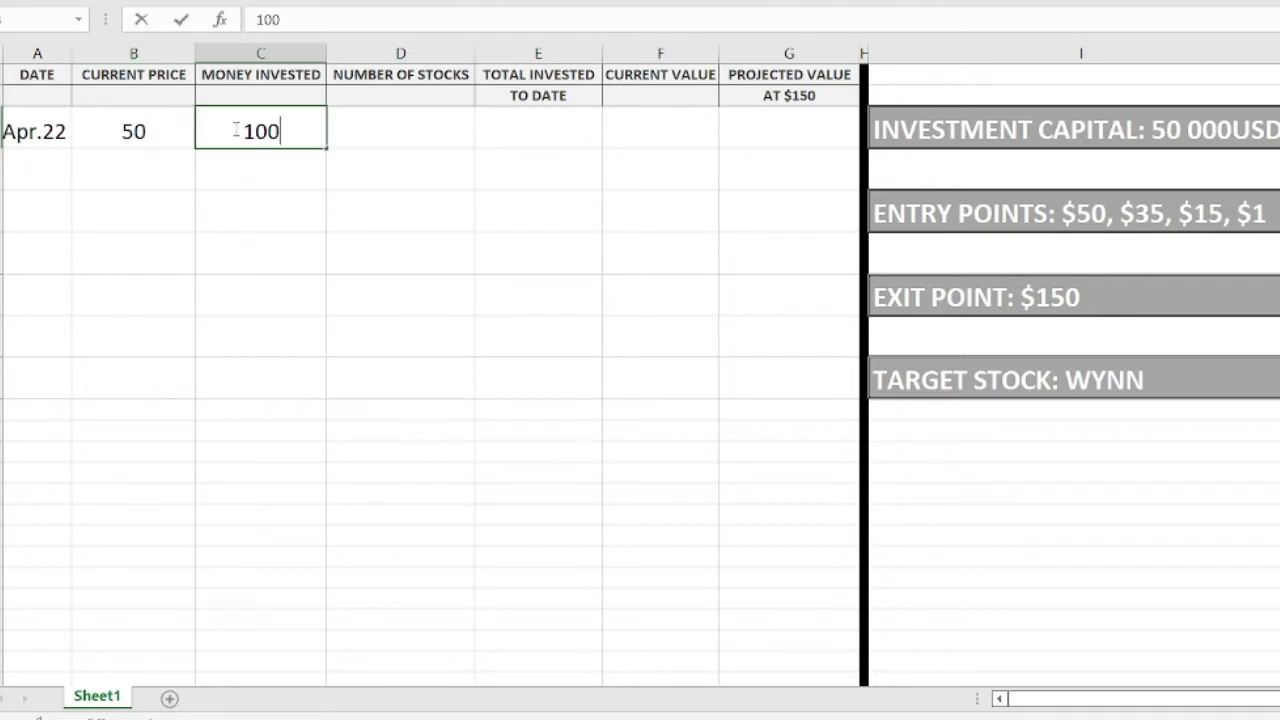
pyautogui.write('00')
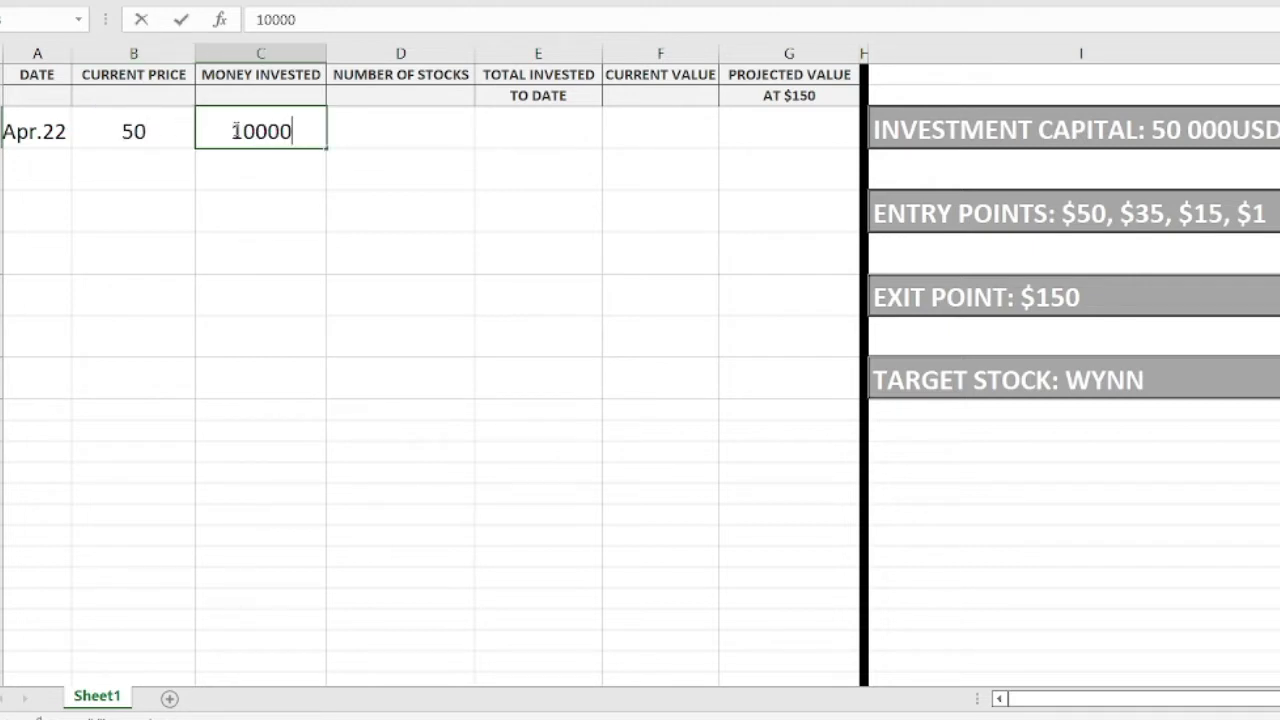
# - Enter 200 as the number of stocks and 10 000 as the total invested to date for Apr.22
pyautogui.click(413, 130)
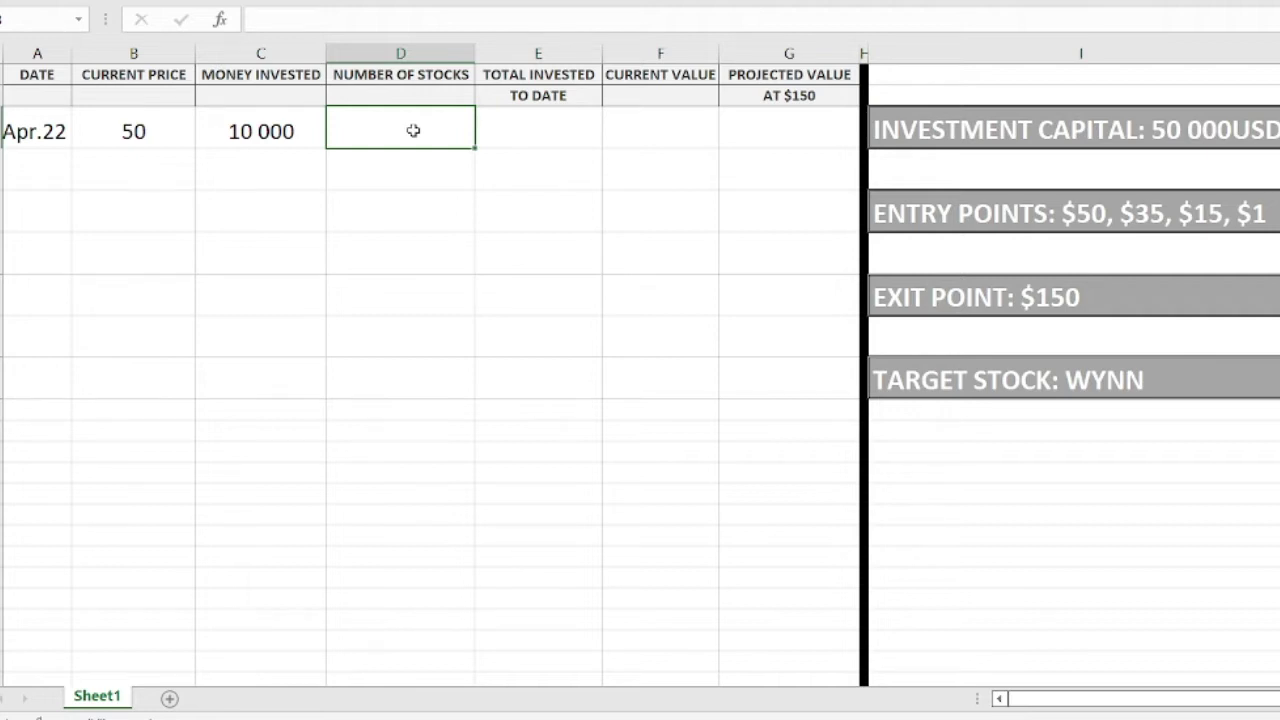
pyautogui.write('200')
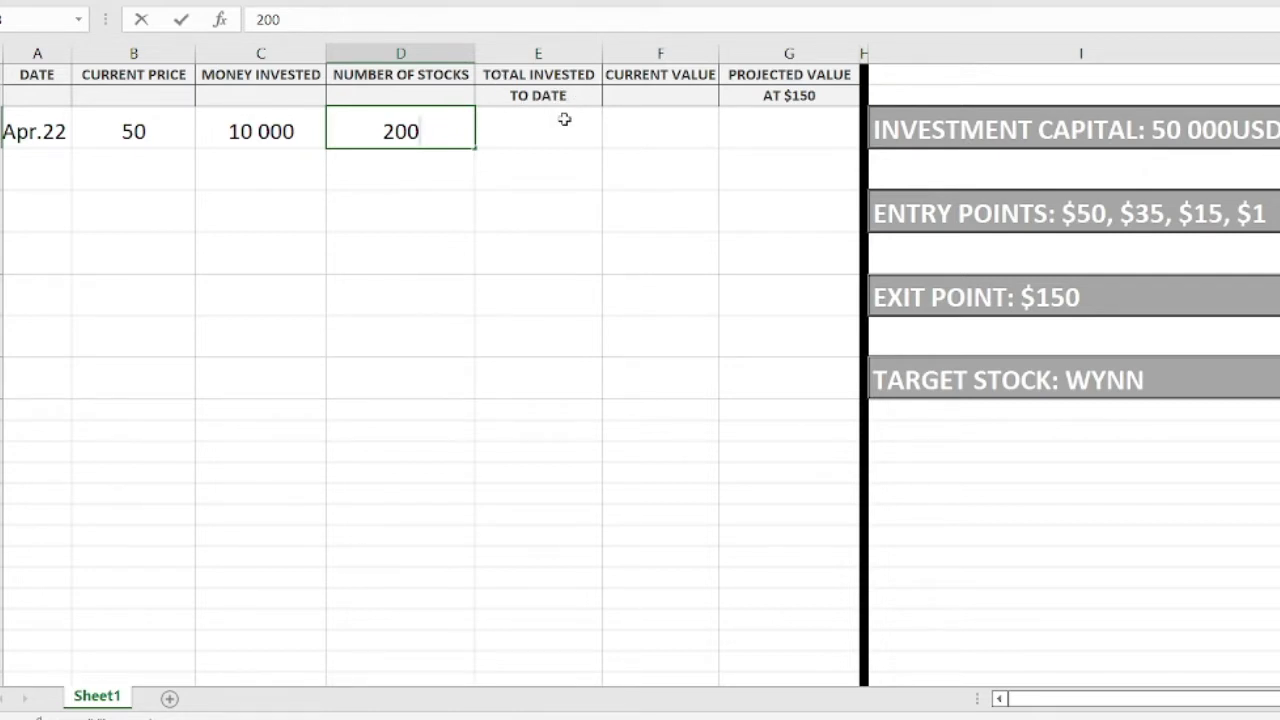
pyautogui.doubleClick(518, 130)
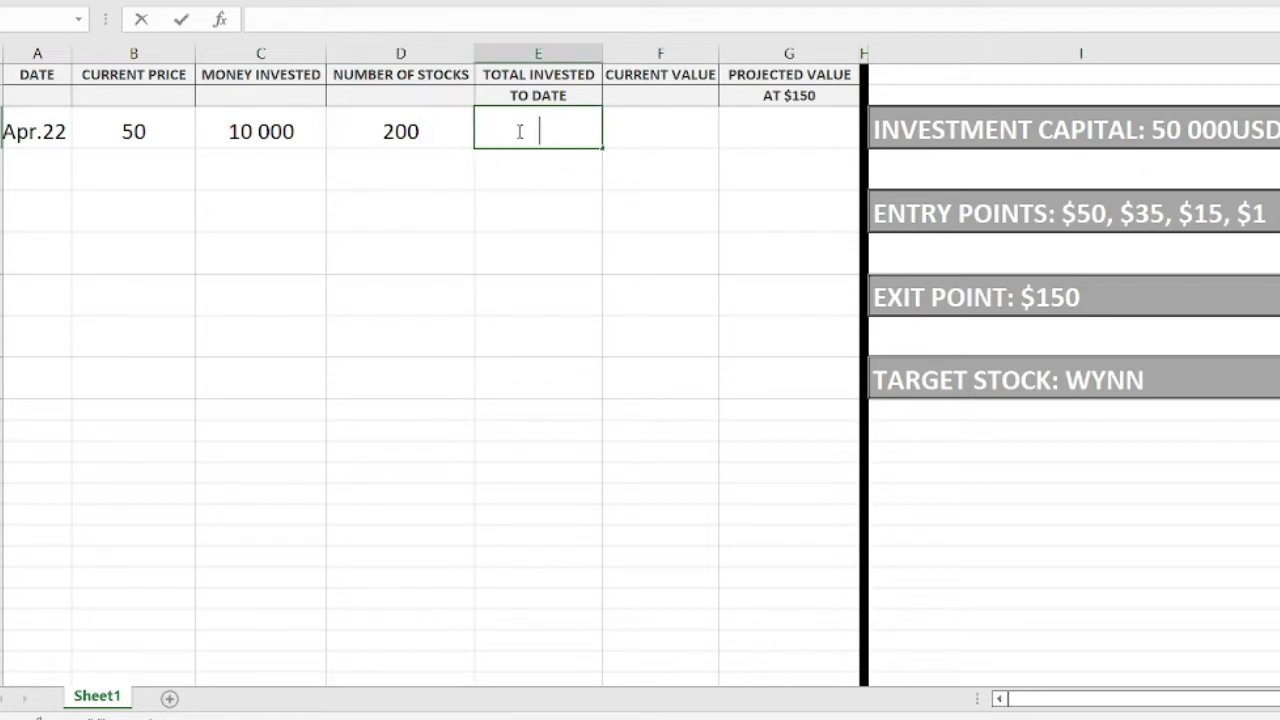
pyautogui.write('10 000')
# - Complete the Apr.22 row with a current value of 10 000 and a projected value at $150 of 30 000
pyautogui.click(641, 142)
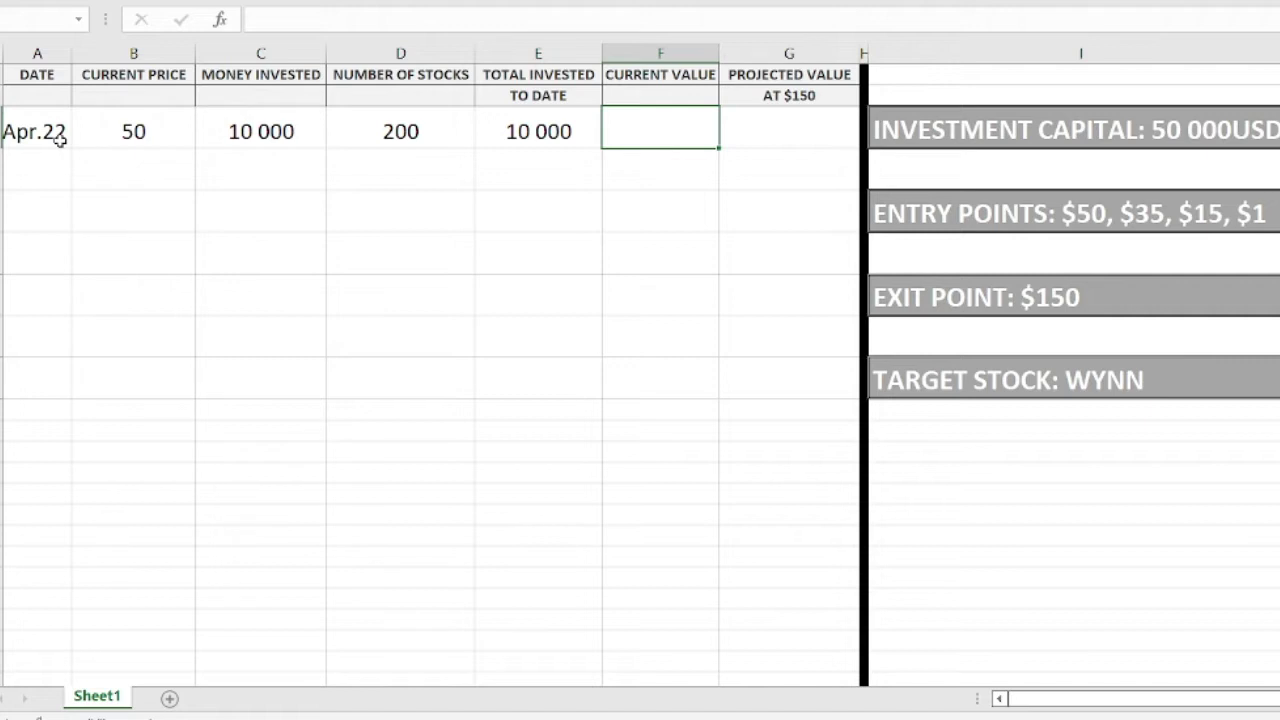
pyautogui.write('10 000')
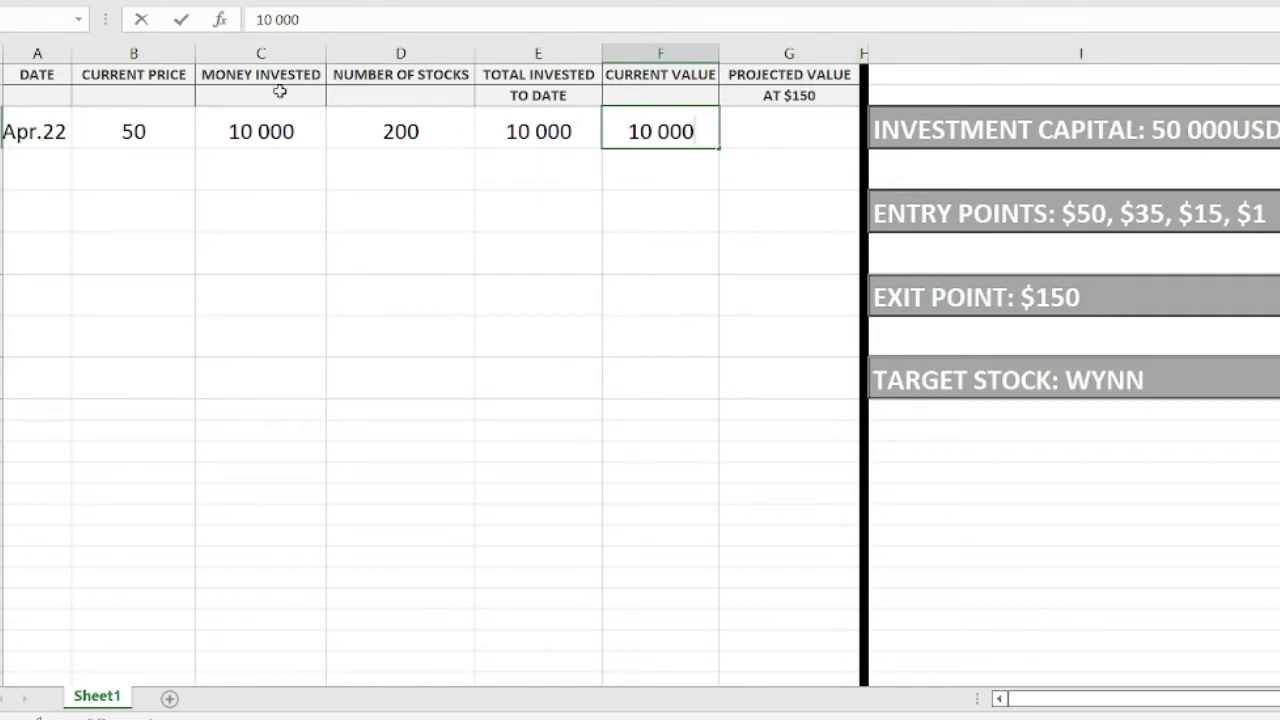
pyautogui.click(831, 140)
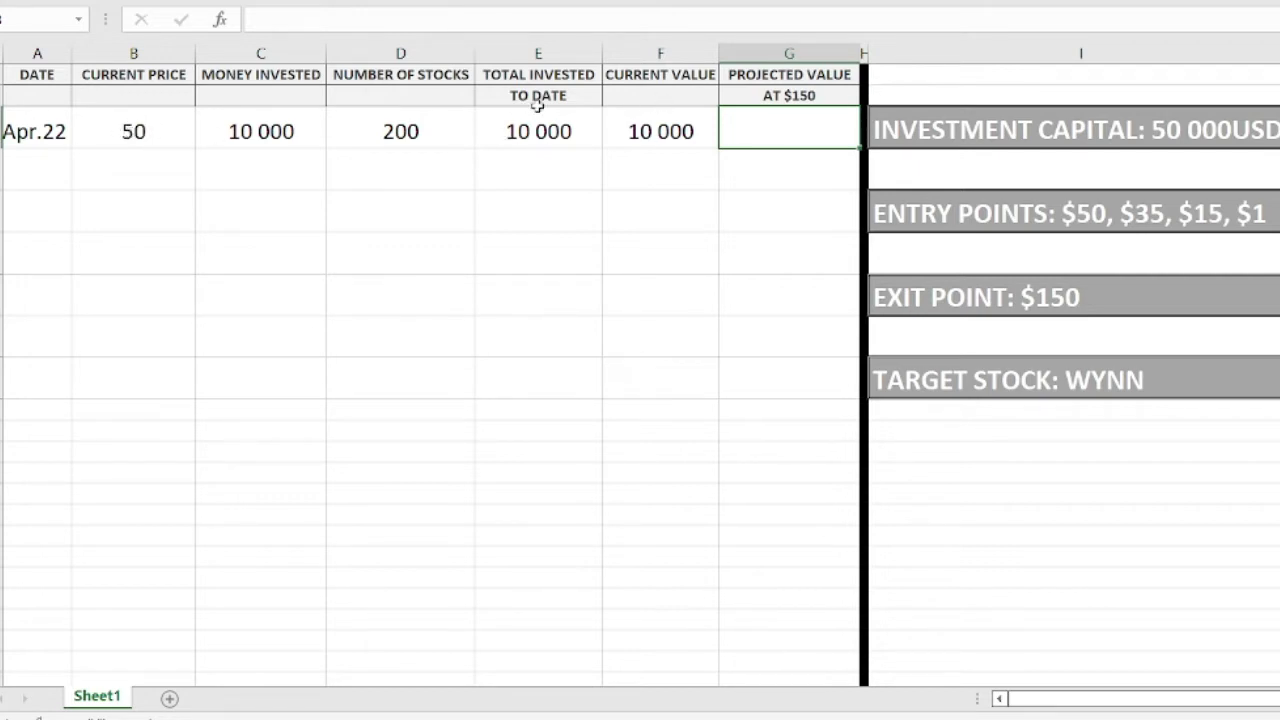
pyautogui.doubleClick(789, 131)
pyautogui.write('30')
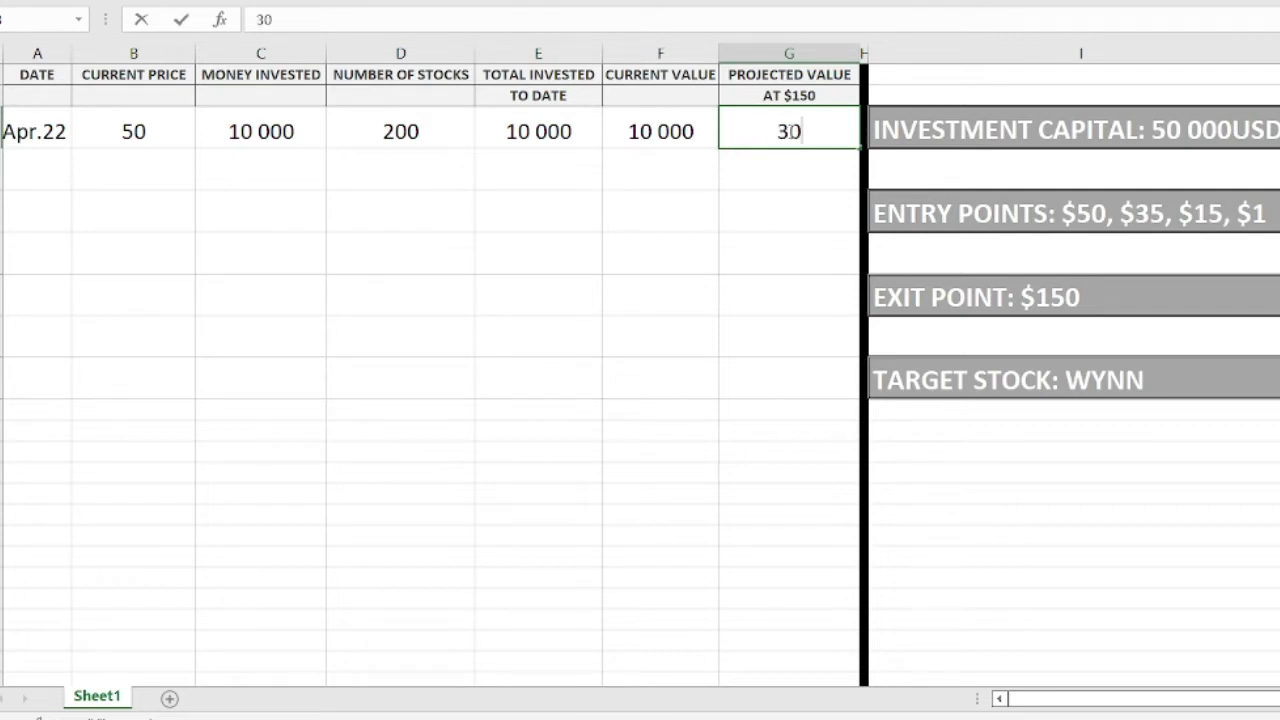
pyautogui.write(' 000')
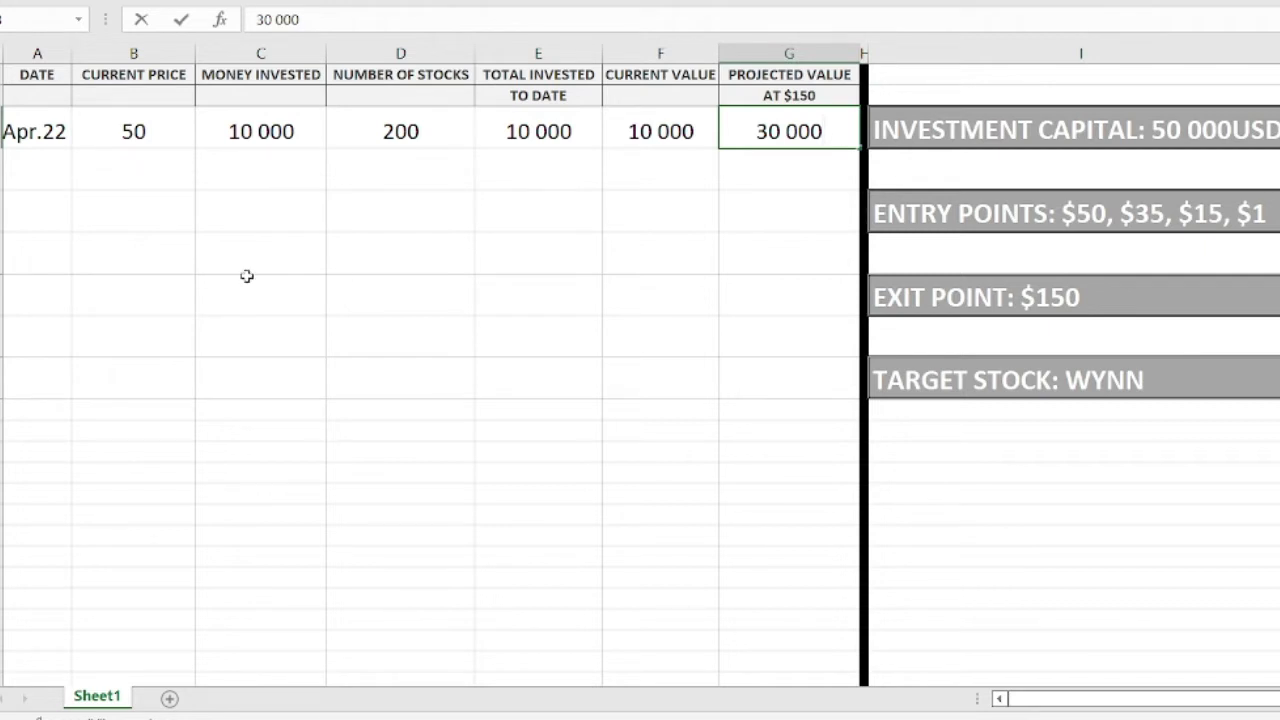
# - Start a second entry dated Dec.22 with a current price of 35 and money invested of 10 000
pyautogui.doubleClick(31, 178)
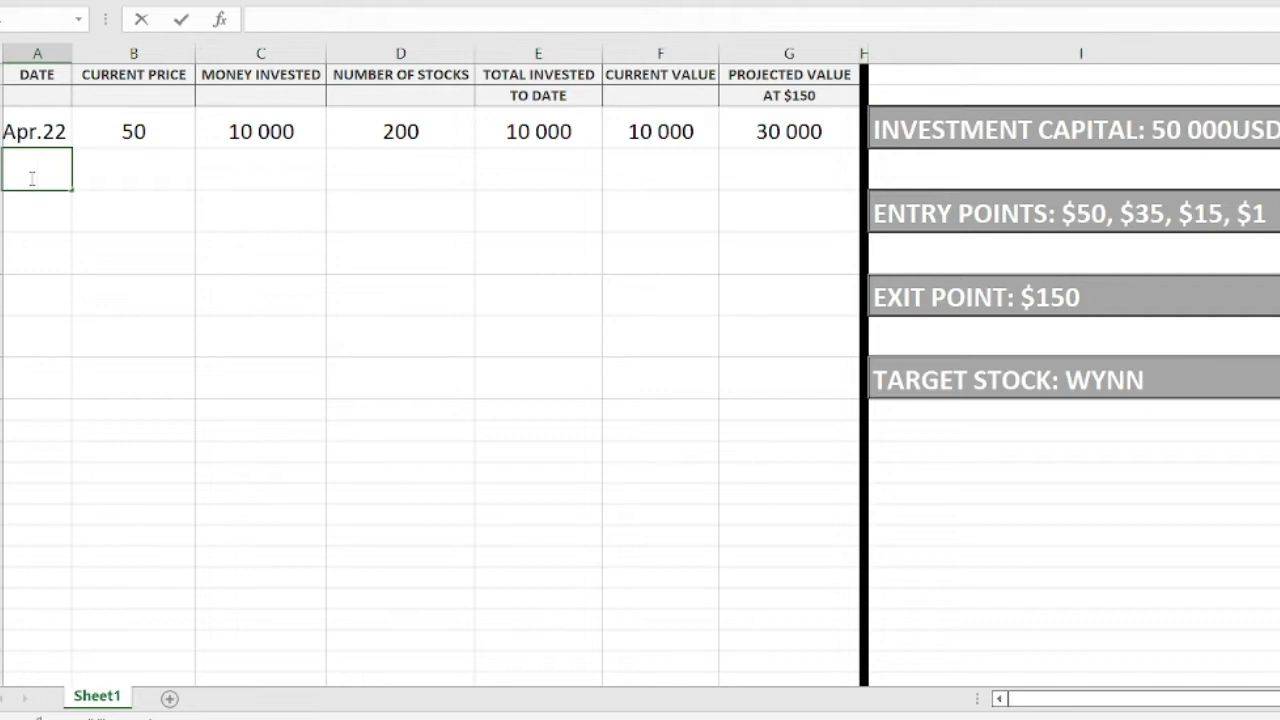
pyautogui.write('Dec.22')
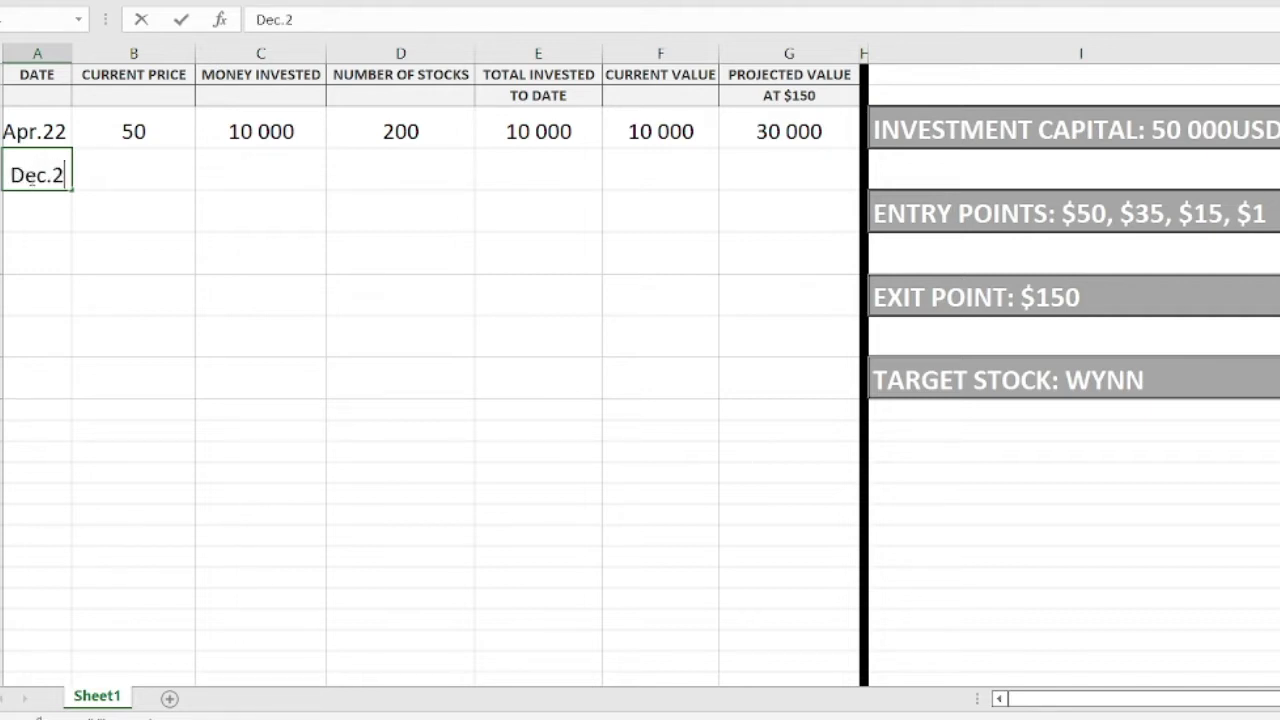
pyautogui.click(135, 173)
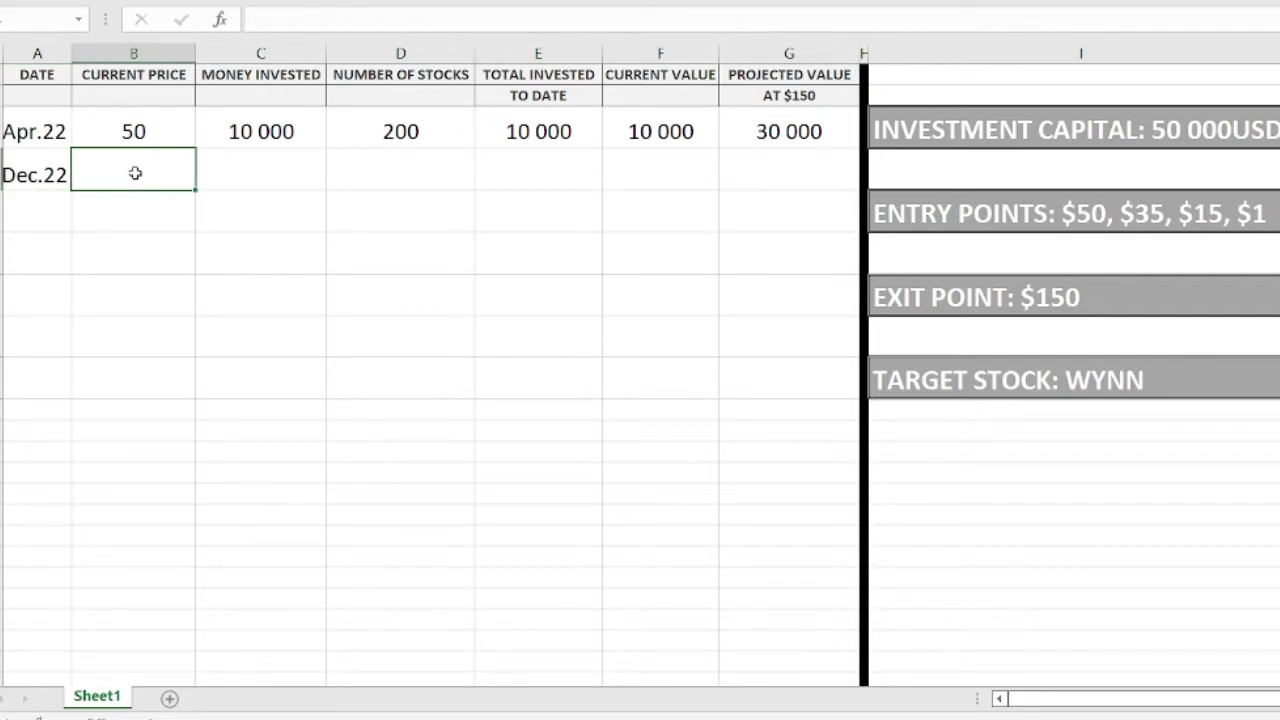
pyautogui.write('35')
pyautogui.click(244, 171)
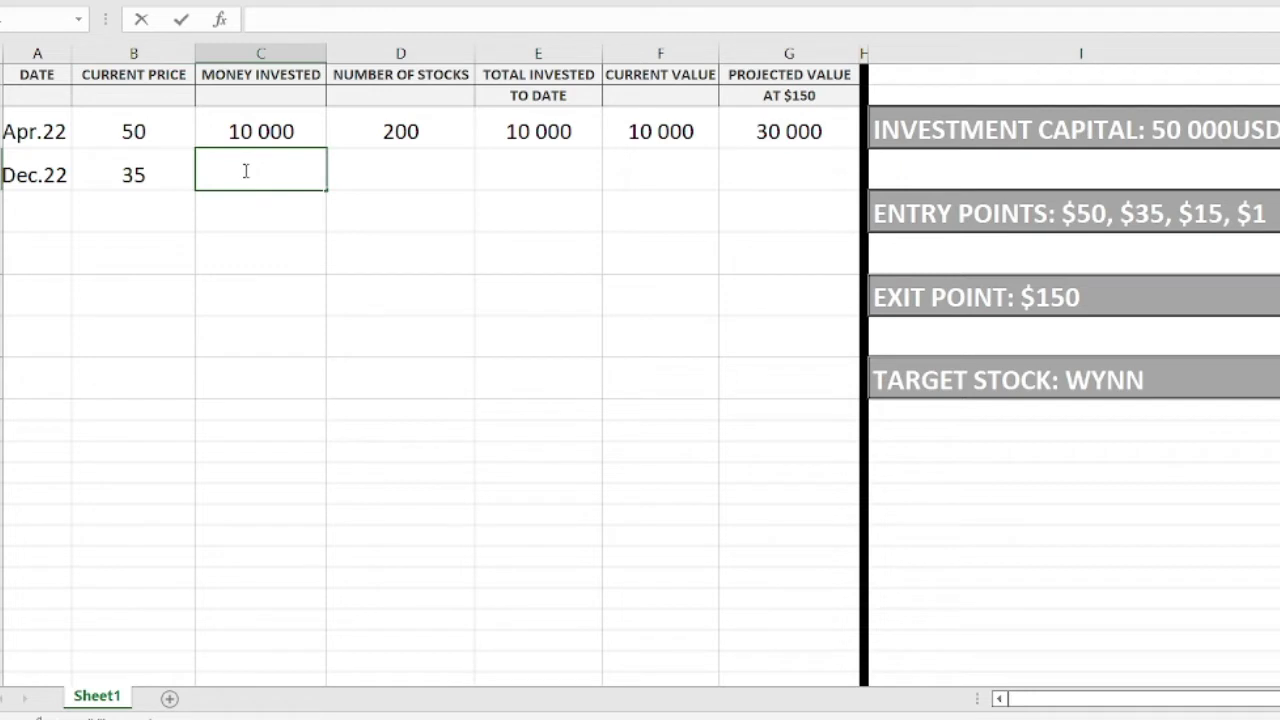
pyautogui.write('10 000')
# - Enter 300 as the number of stocks and 20 000 as the total invested to date for Dec.22
pyautogui.click(414, 181)
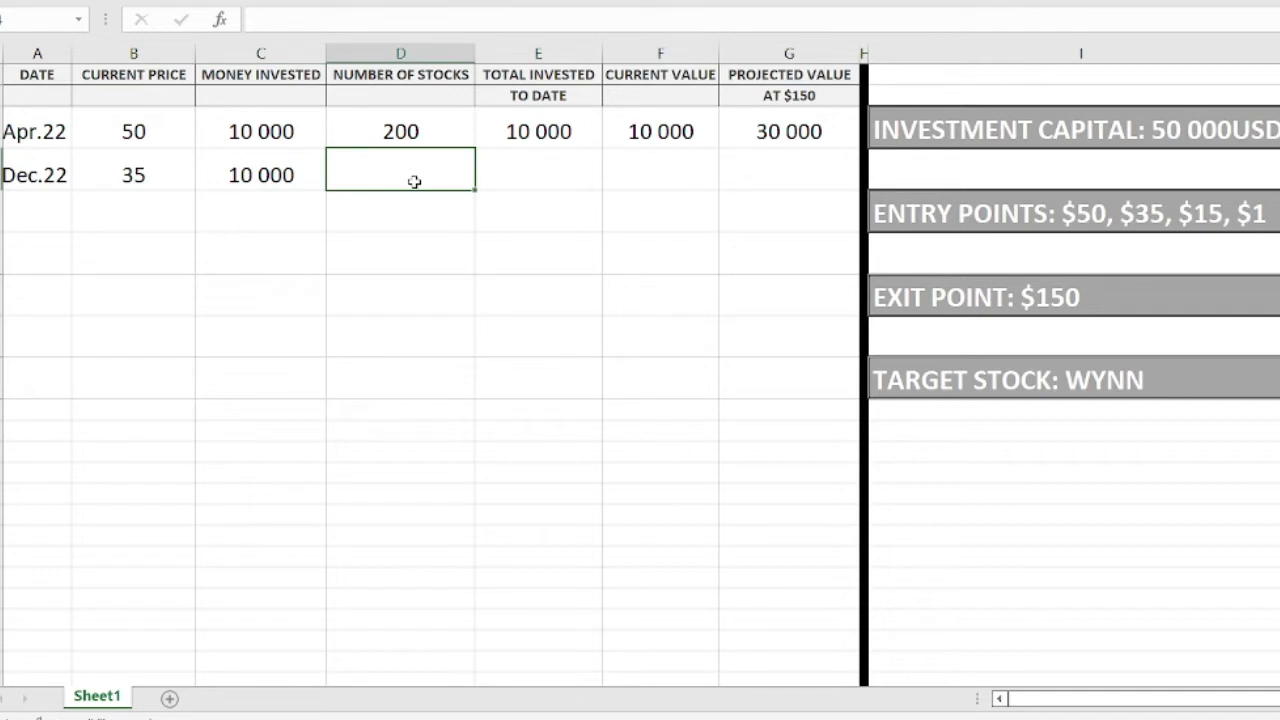
pyautogui.write('300')
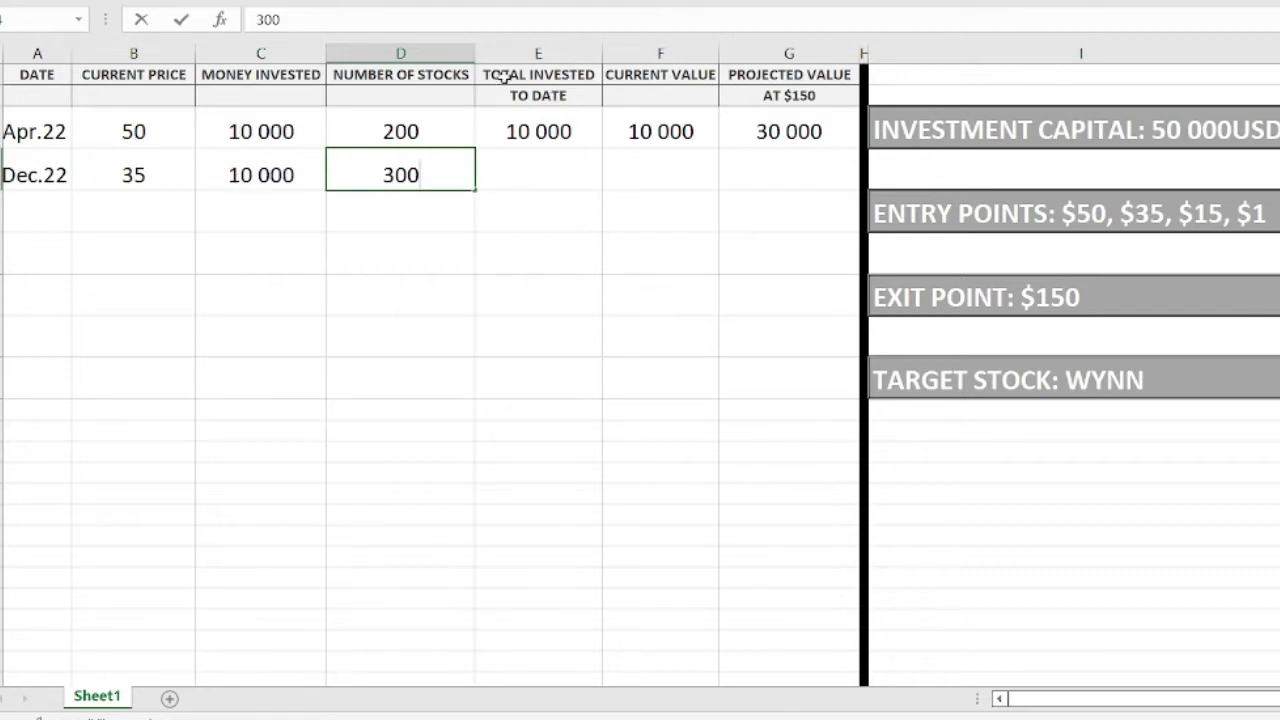
pyautogui.doubleClick(548, 175)
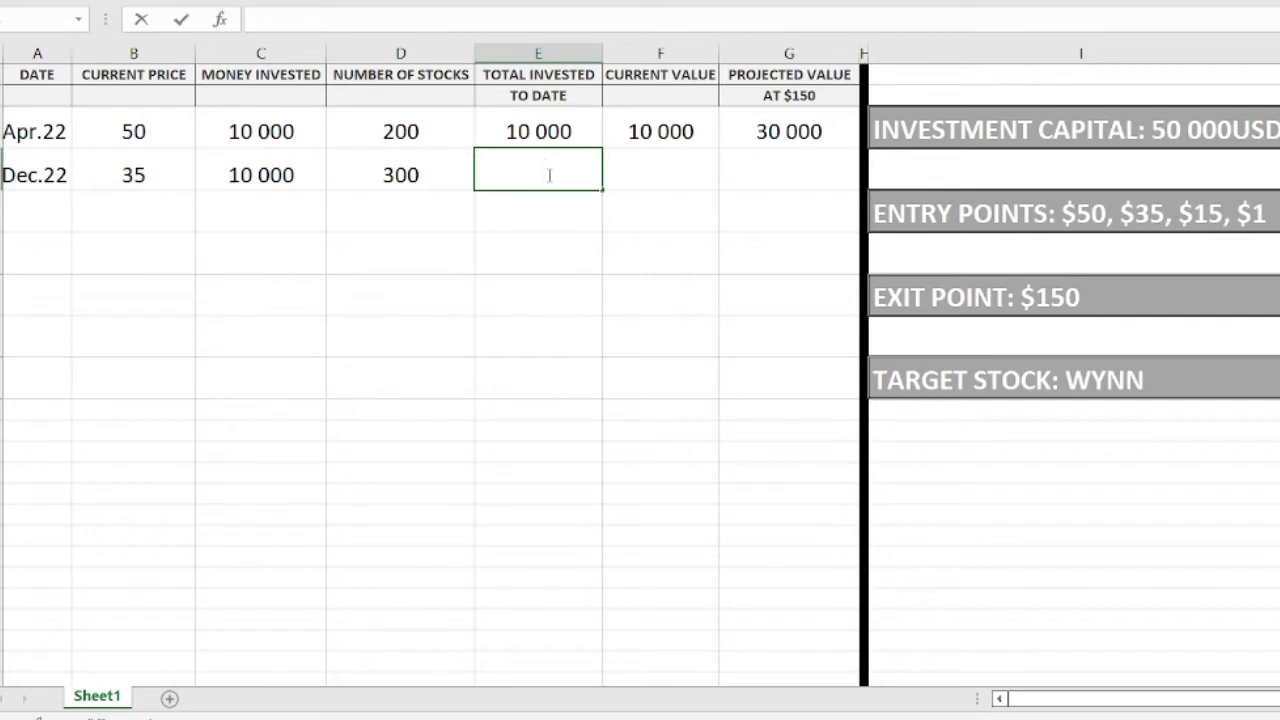
pyautogui.write('20 000')
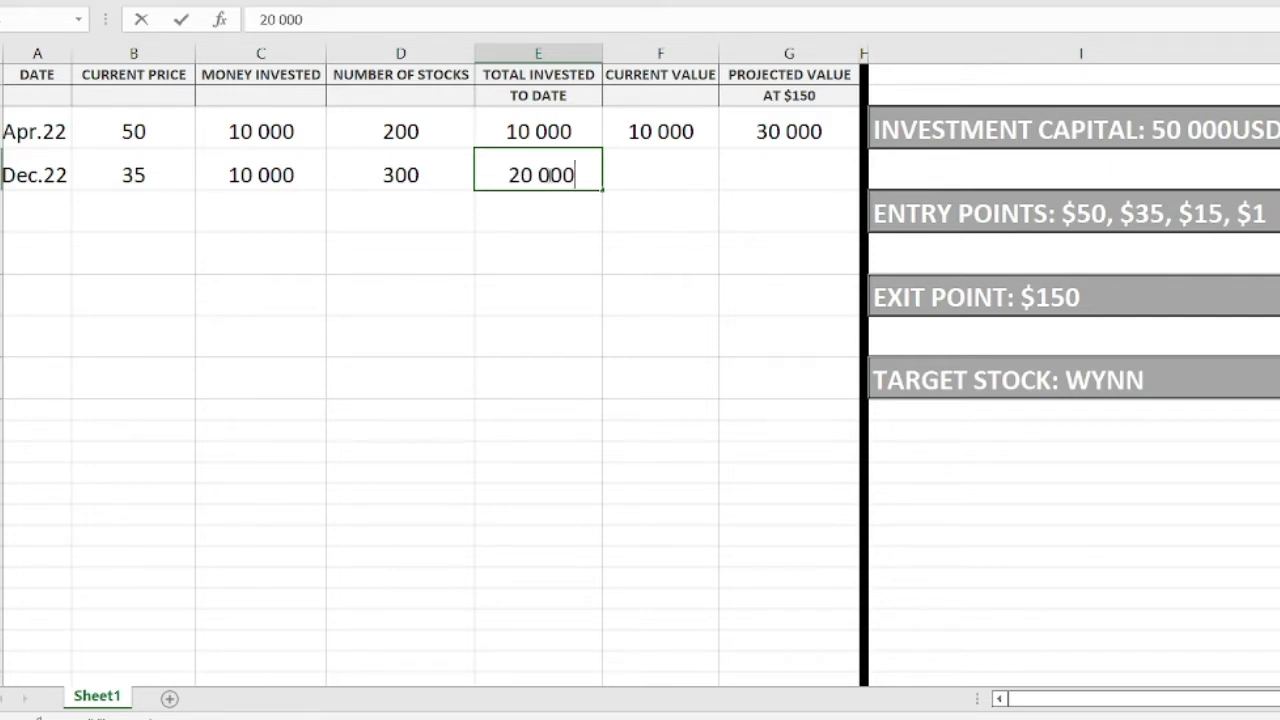
# - Complete the Dec.22 row with a current value of 17 500 and a projected value at $150 of 75 000
pyautogui.click(663, 167)
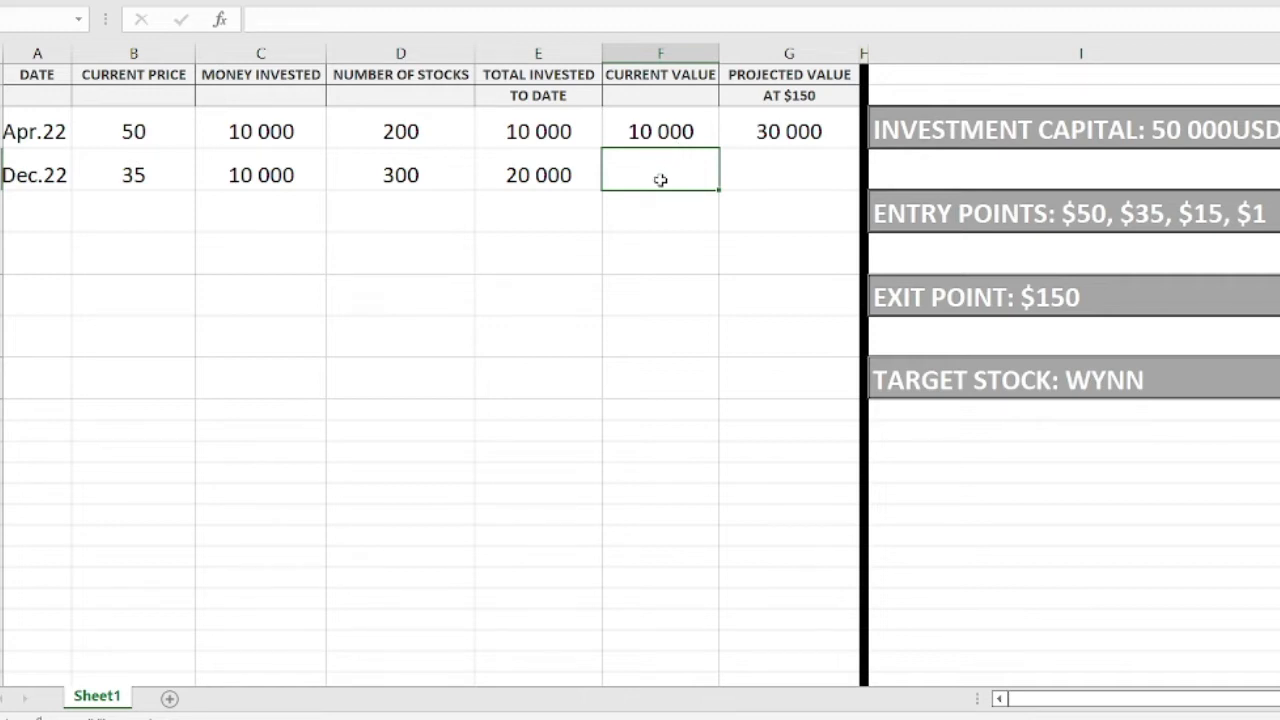
pyautogui.write('17 500')
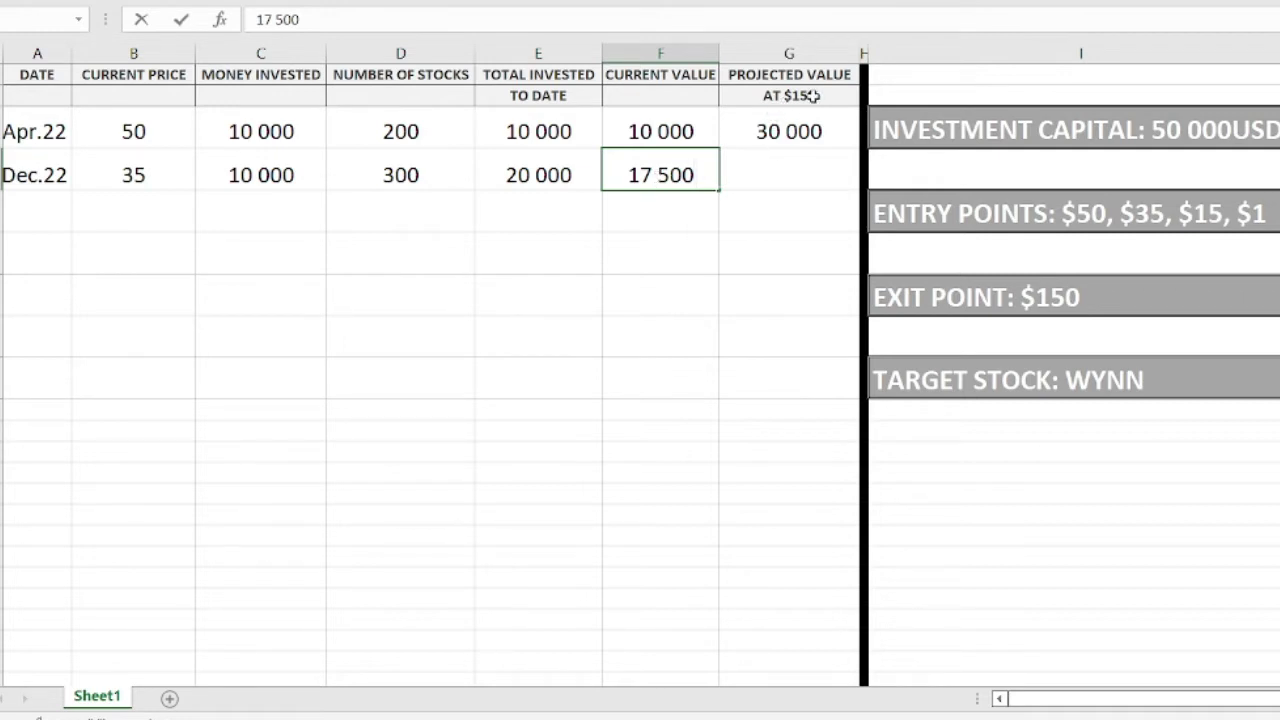
pyautogui.click(769, 178)
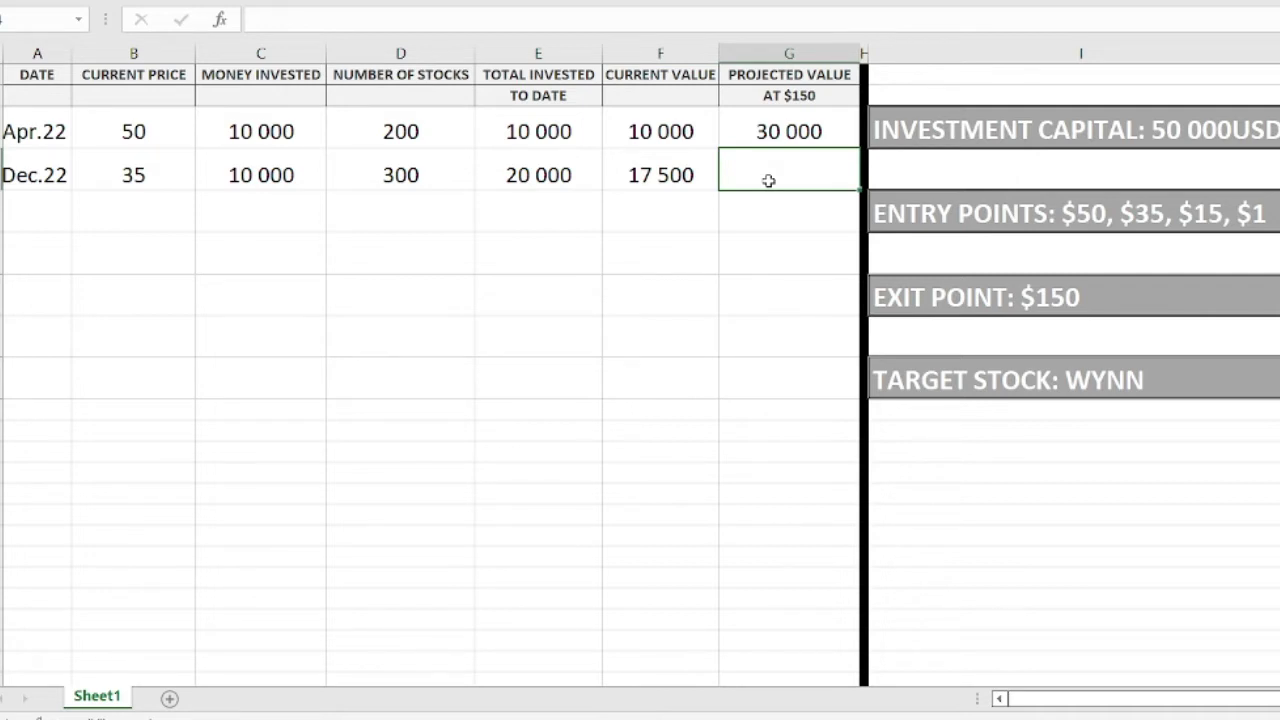
pyautogui.write('75 000')
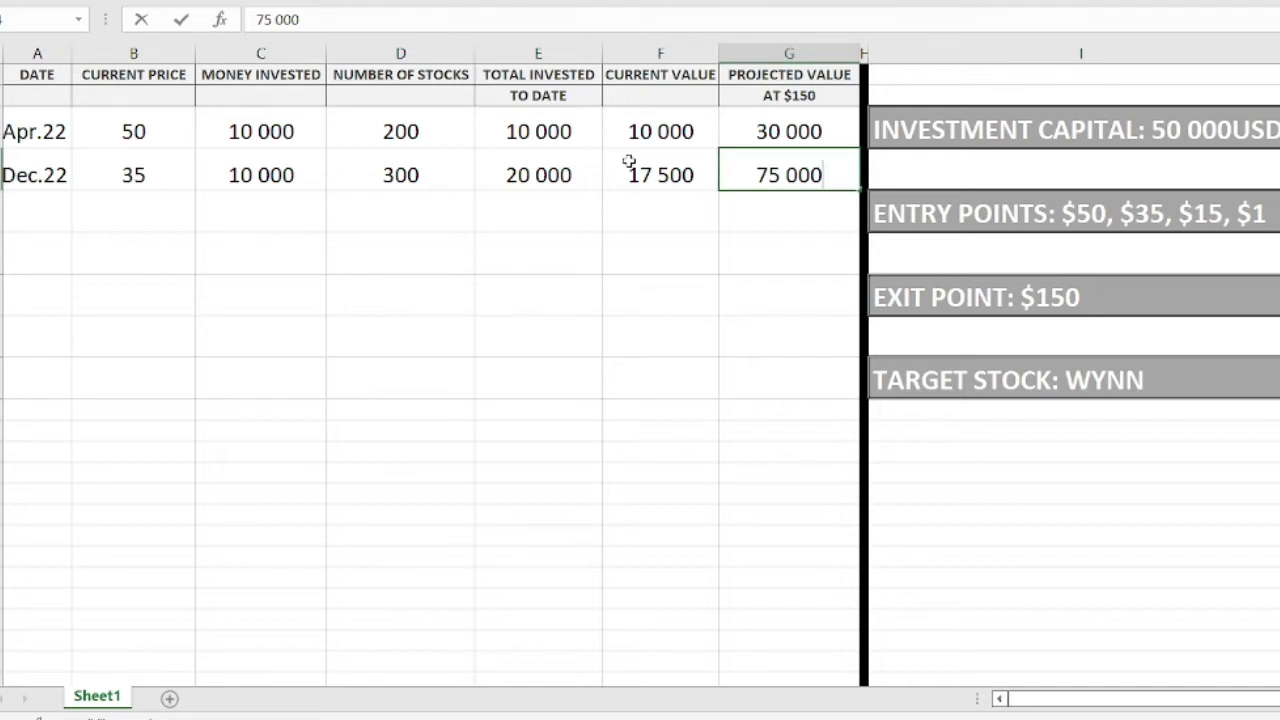
# - Start a third entry dated Jun. 23 with a current price of 15 and money invested of 10 000
pyautogui.click(32, 218)
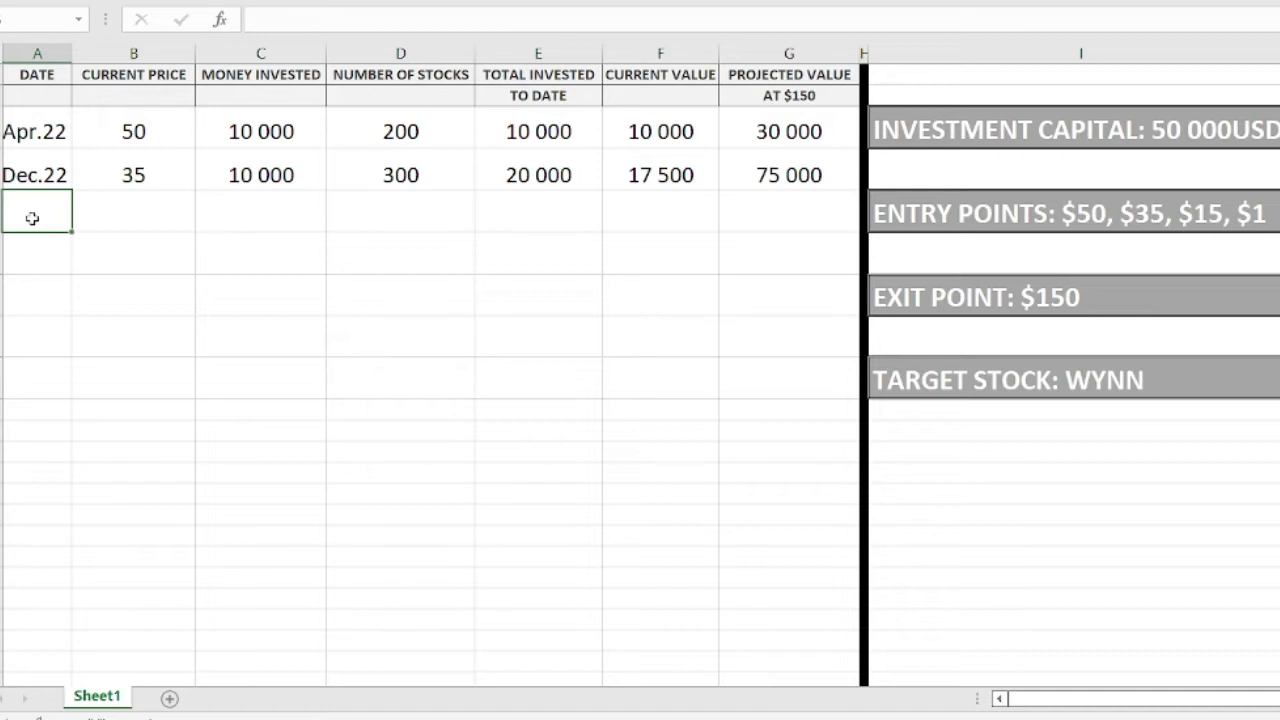
pyautogui.doubleClick(32, 218)
pyautogui.write('Jun')
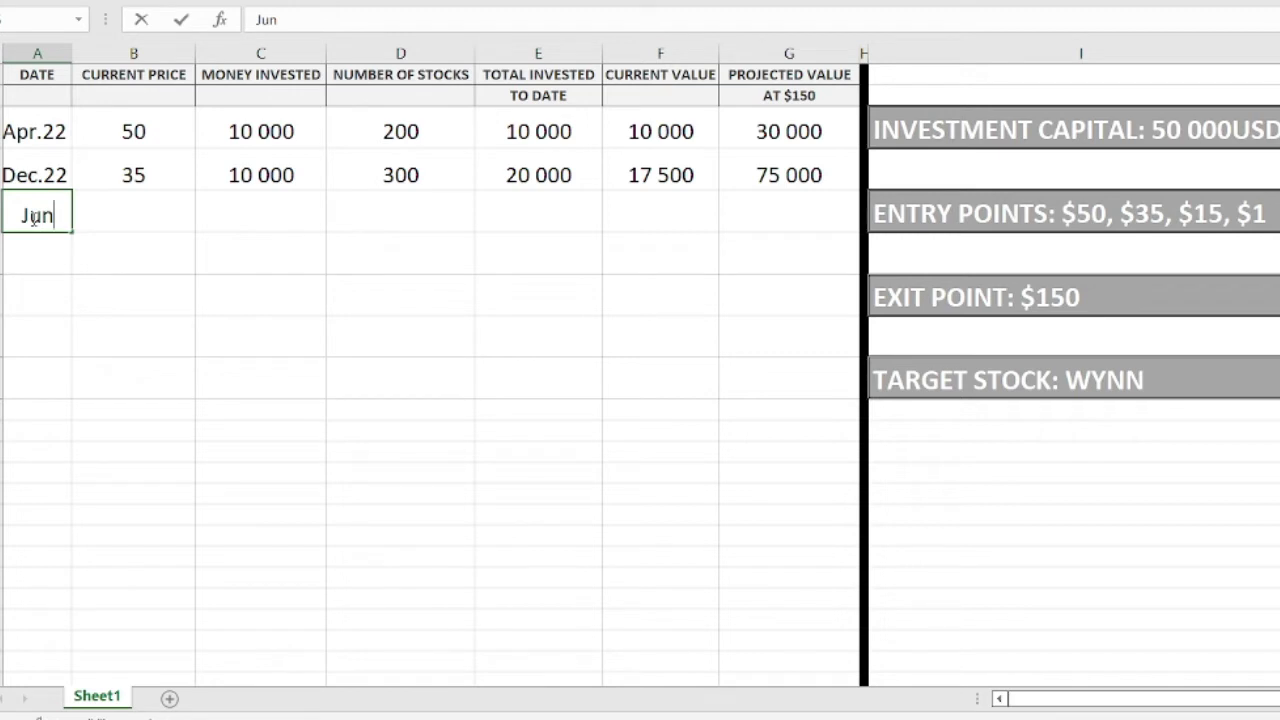
pyautogui.write('. 23')
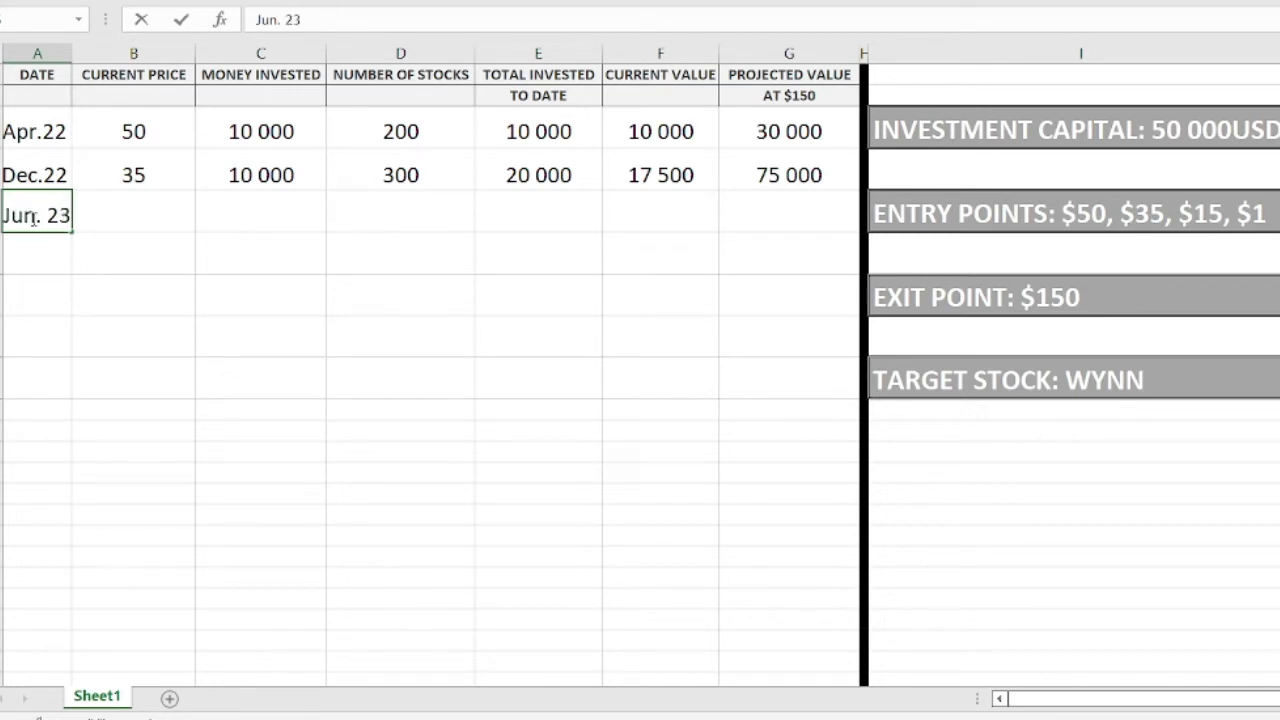
pyautogui.click(150, 215)
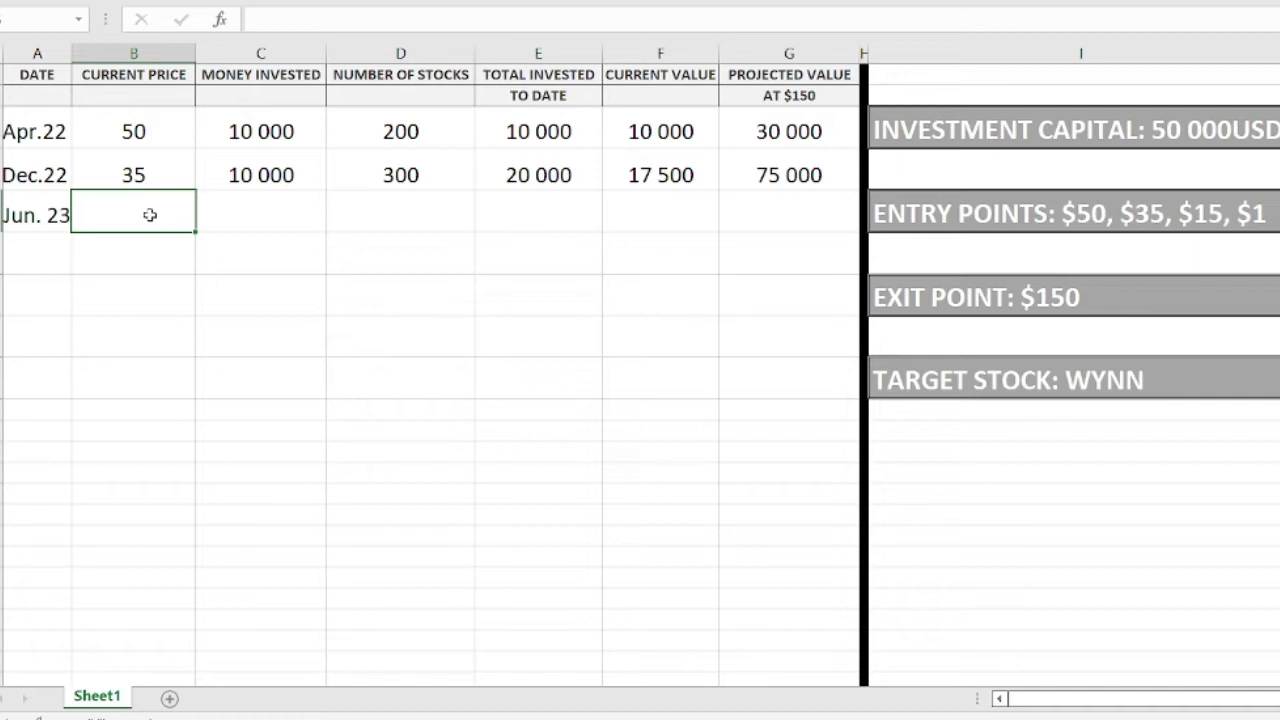
pyautogui.doubleClick(150, 215)
pyautogui.write('51')
pyautogui.press('BackSpace')
pyautogui.press('BackSpace')
pyautogui.write('15')
pyautogui.click(256, 210)
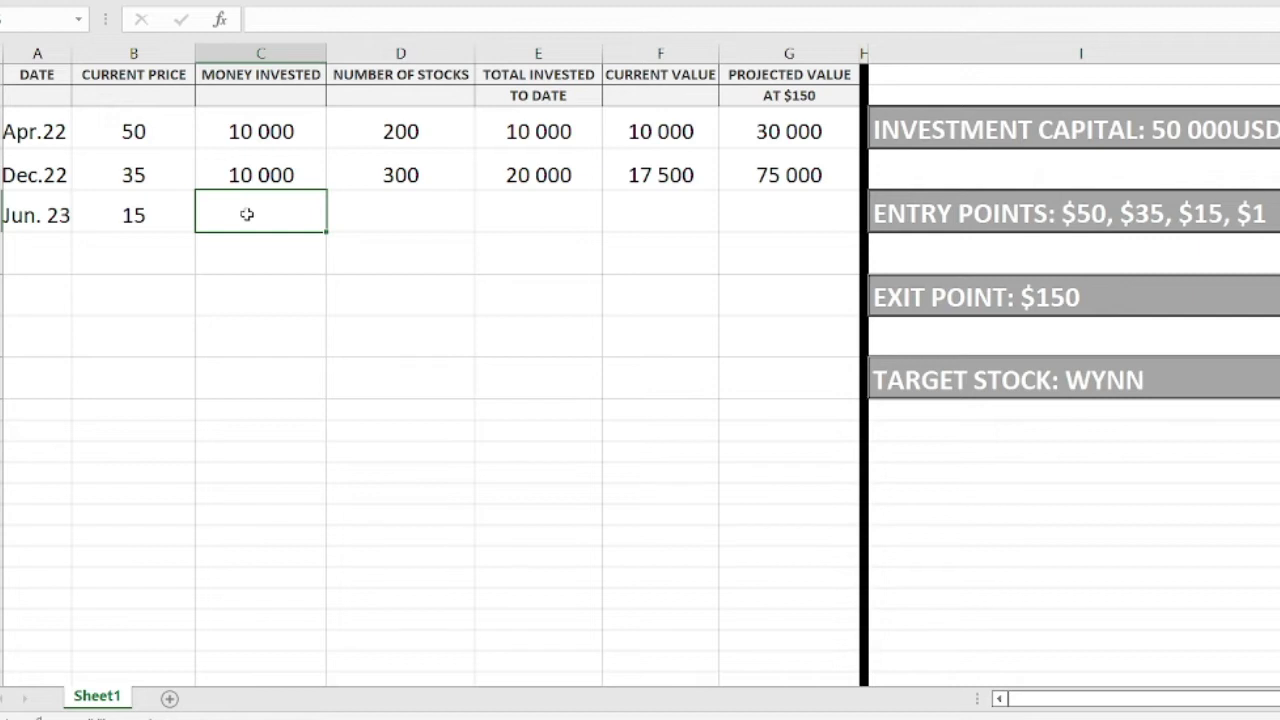
pyautogui.write('10 000')
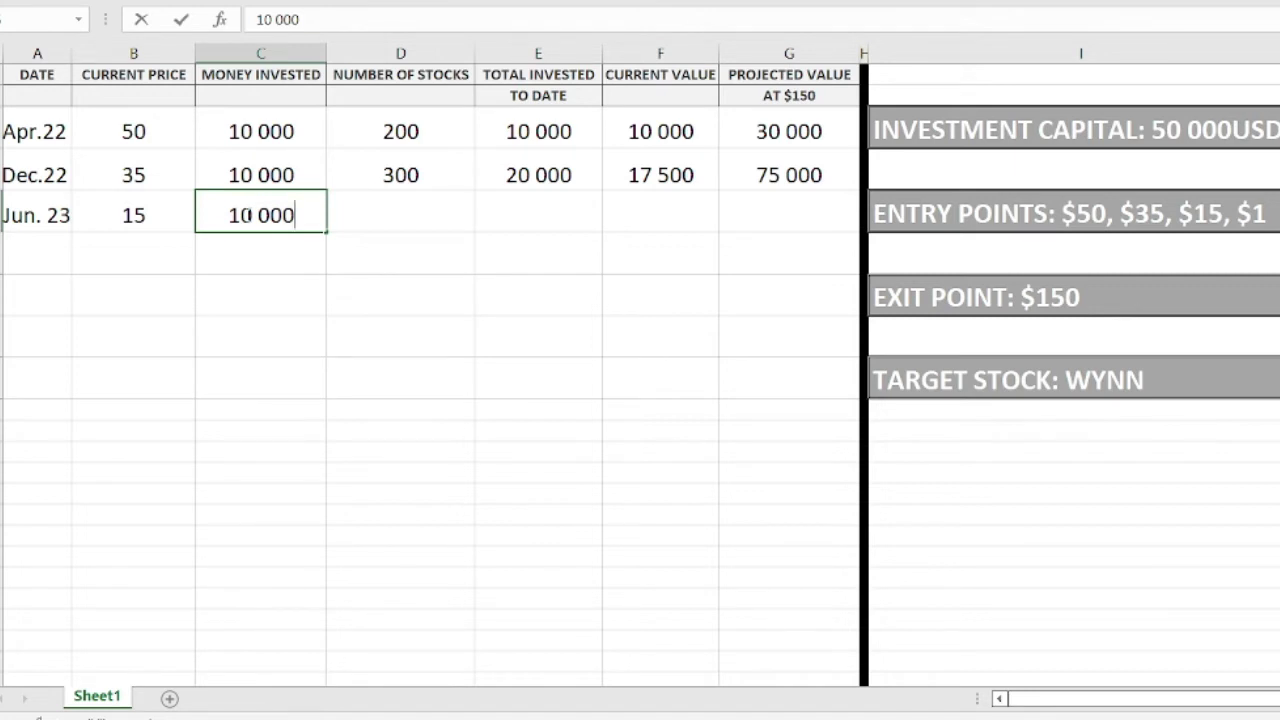
# - Enter 700 as the number of stocks and 30 000 as the total invested to date for Jun. 23
pyautogui.click(402, 208)
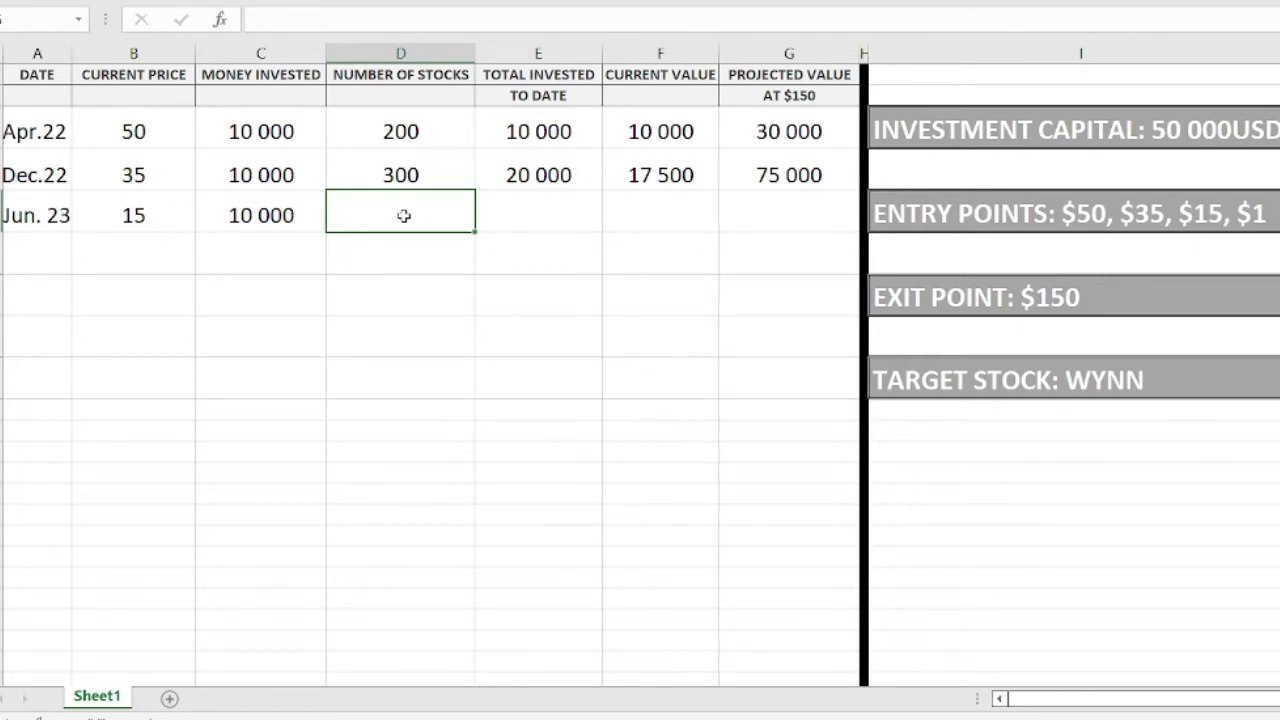
pyautogui.write('700')
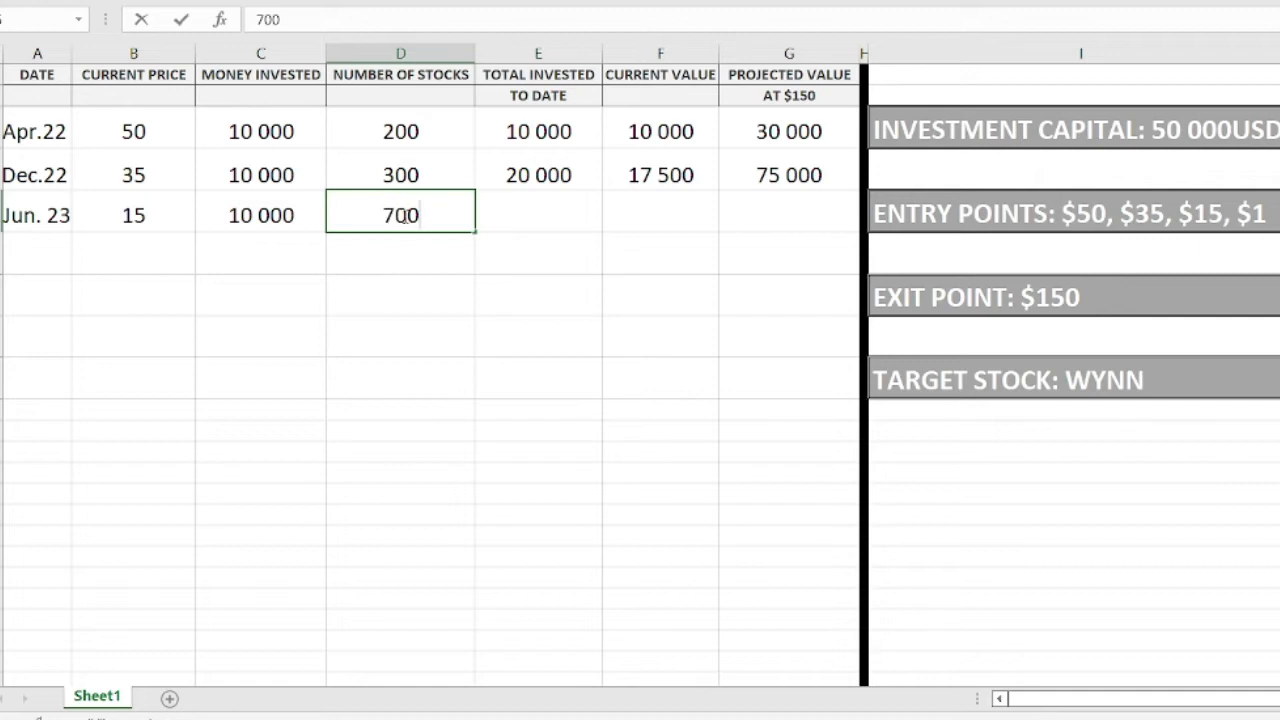
pyautogui.click(551, 214)
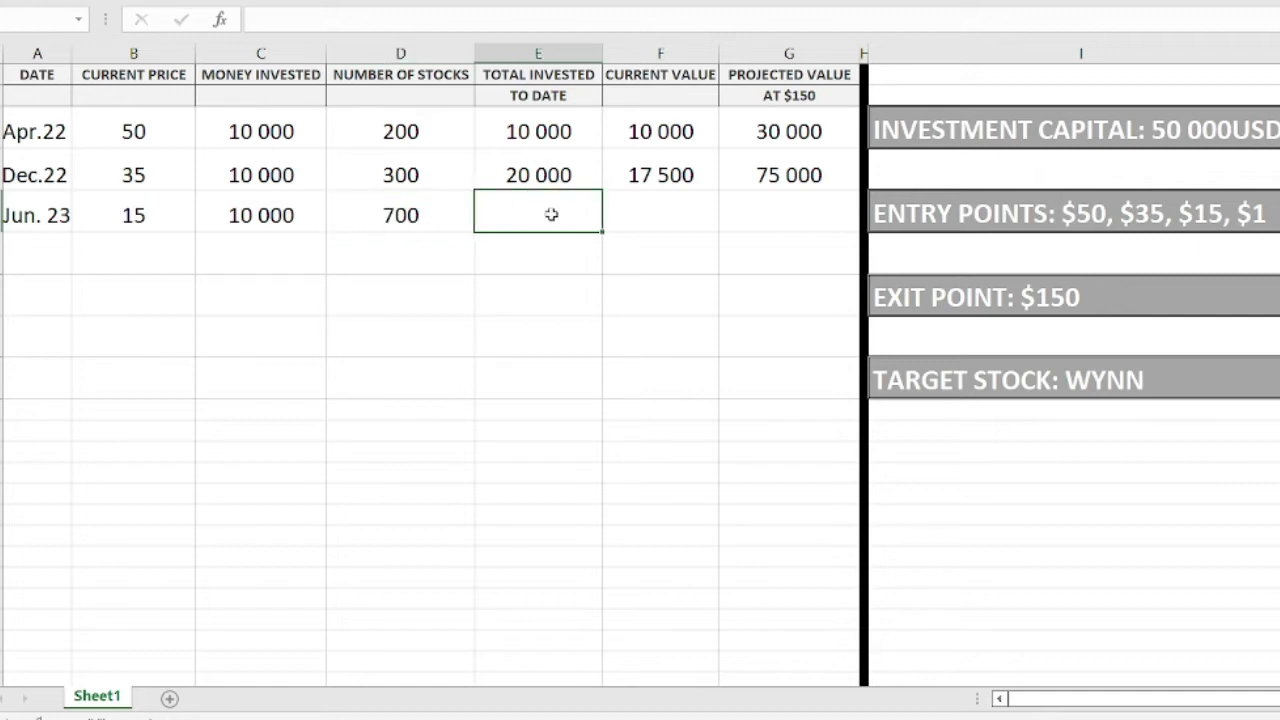
pyautogui.write('30 000')
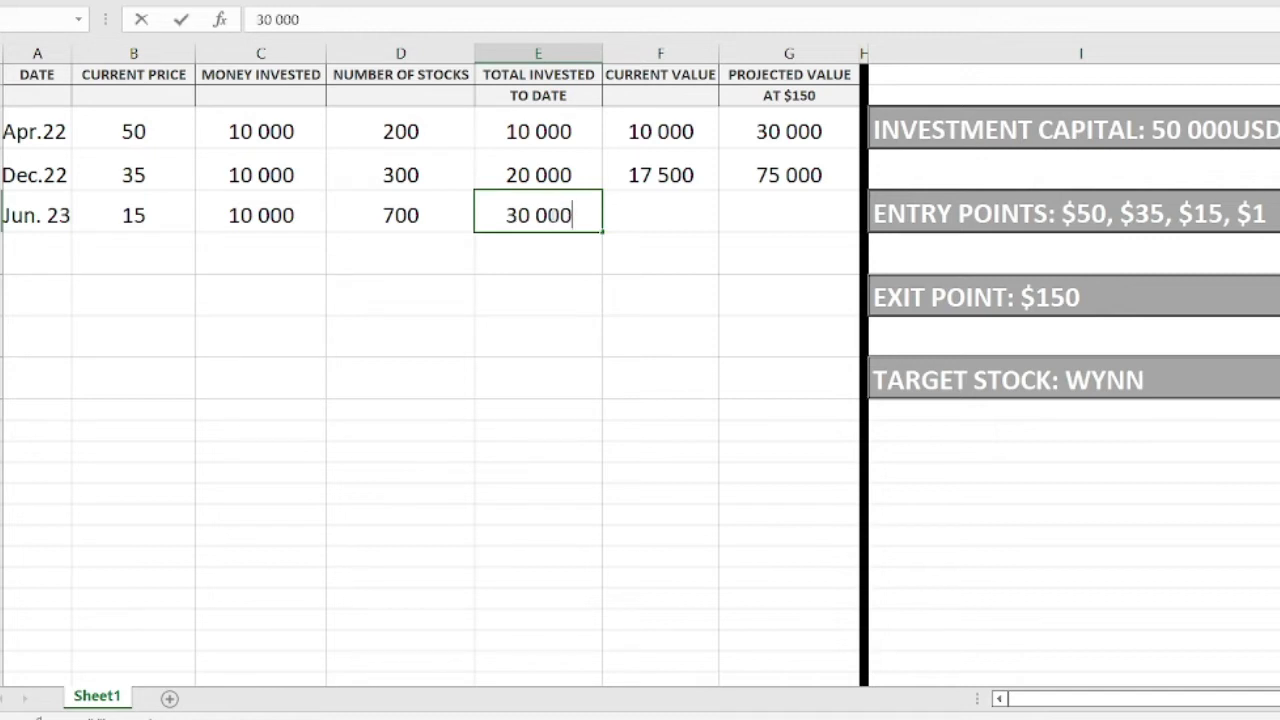
# - Complete the Jun. 23 row with a current value of 18 000 and a projected value at $150 of 180 000
pyautogui.click(651, 213)
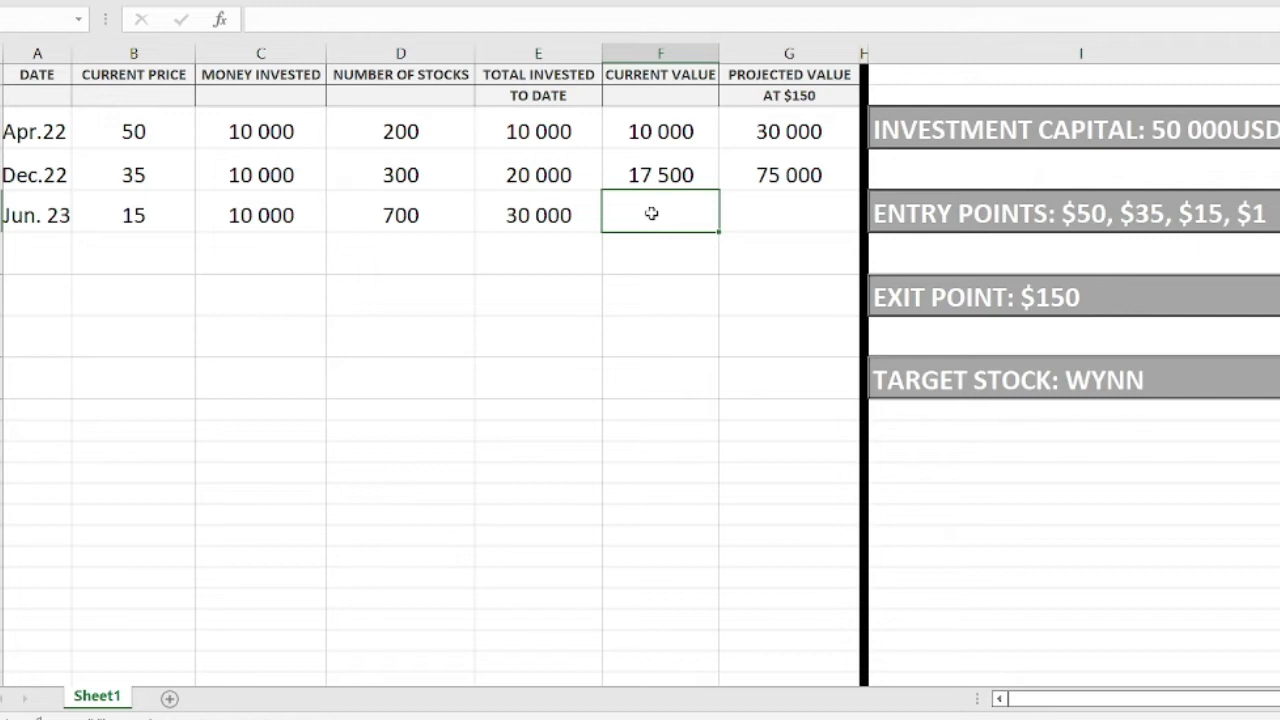
pyautogui.write('18 000')
pyautogui.click(780, 211)
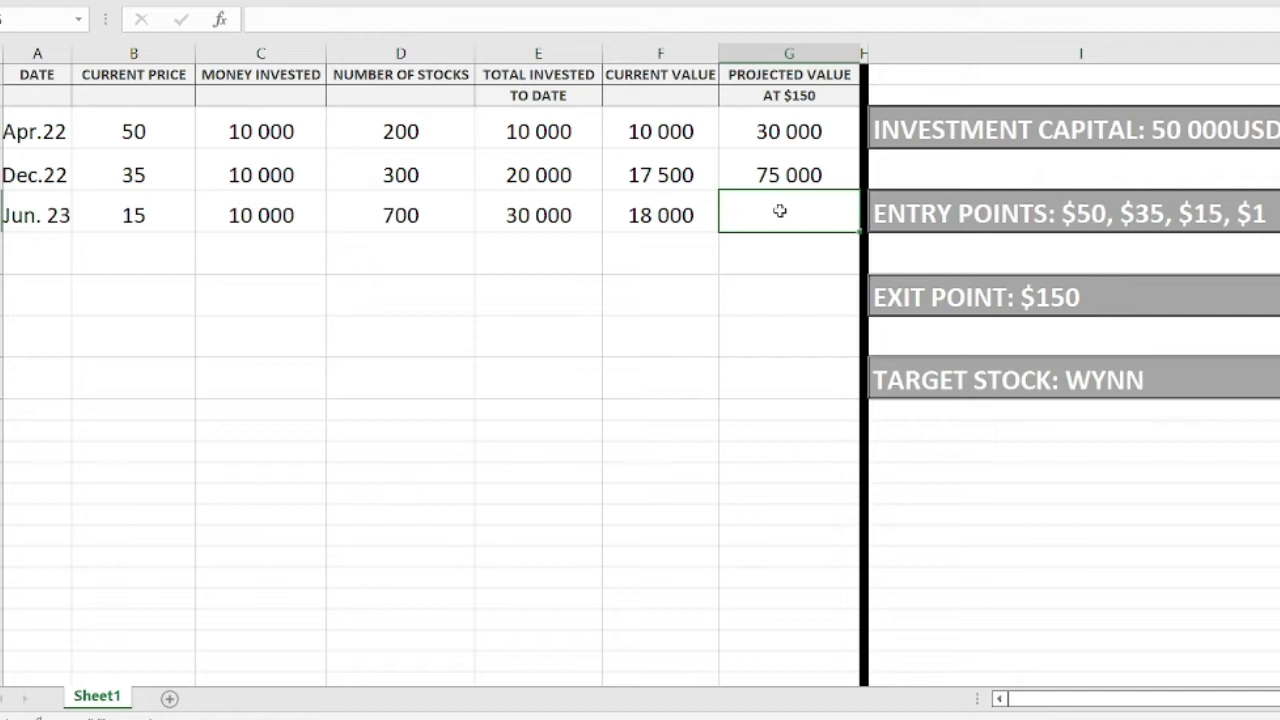
pyautogui.write('180 000')
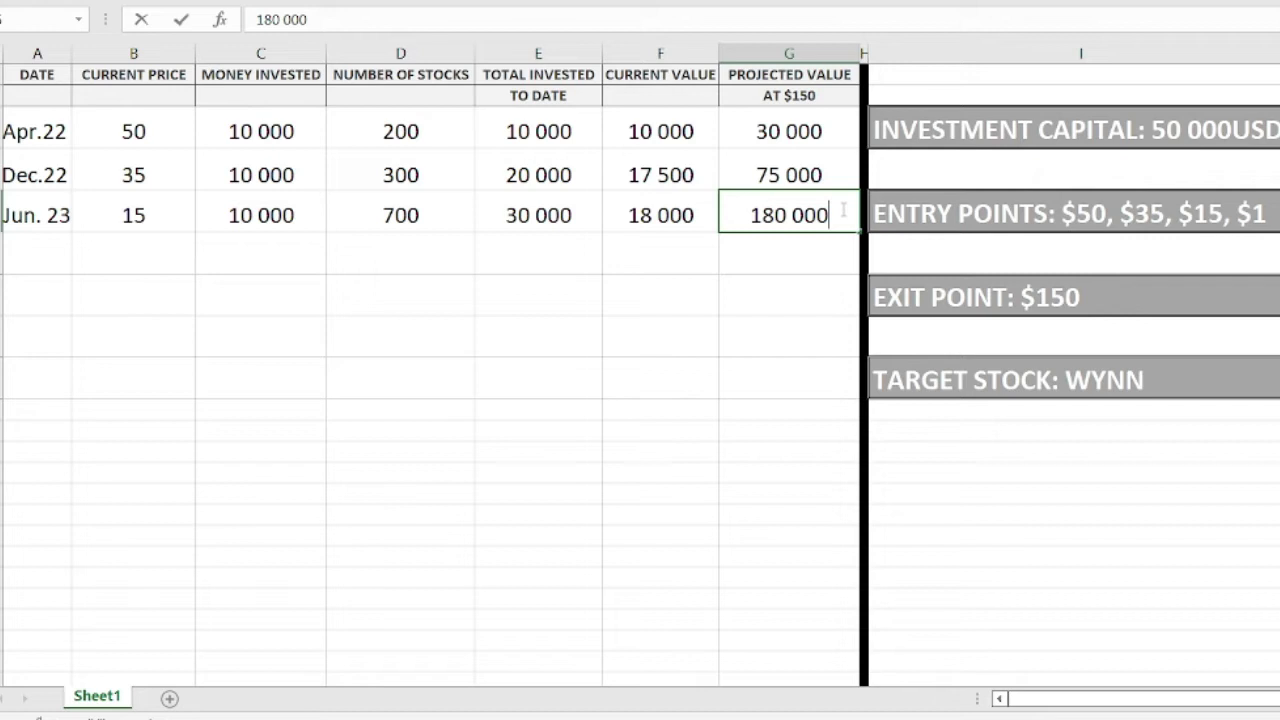
# - Start a fourth entry dated Nov.23 with a current price of 1
pyautogui.click(43, 257)
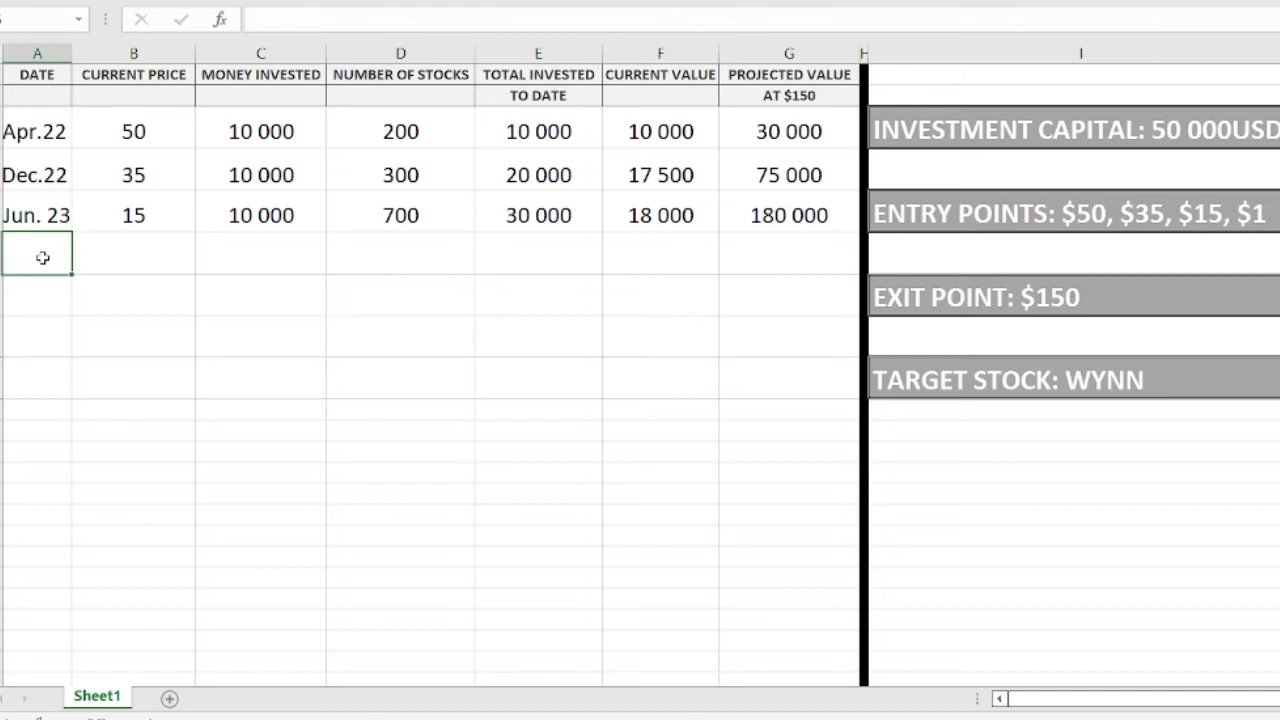
pyautogui.click(129, 263)
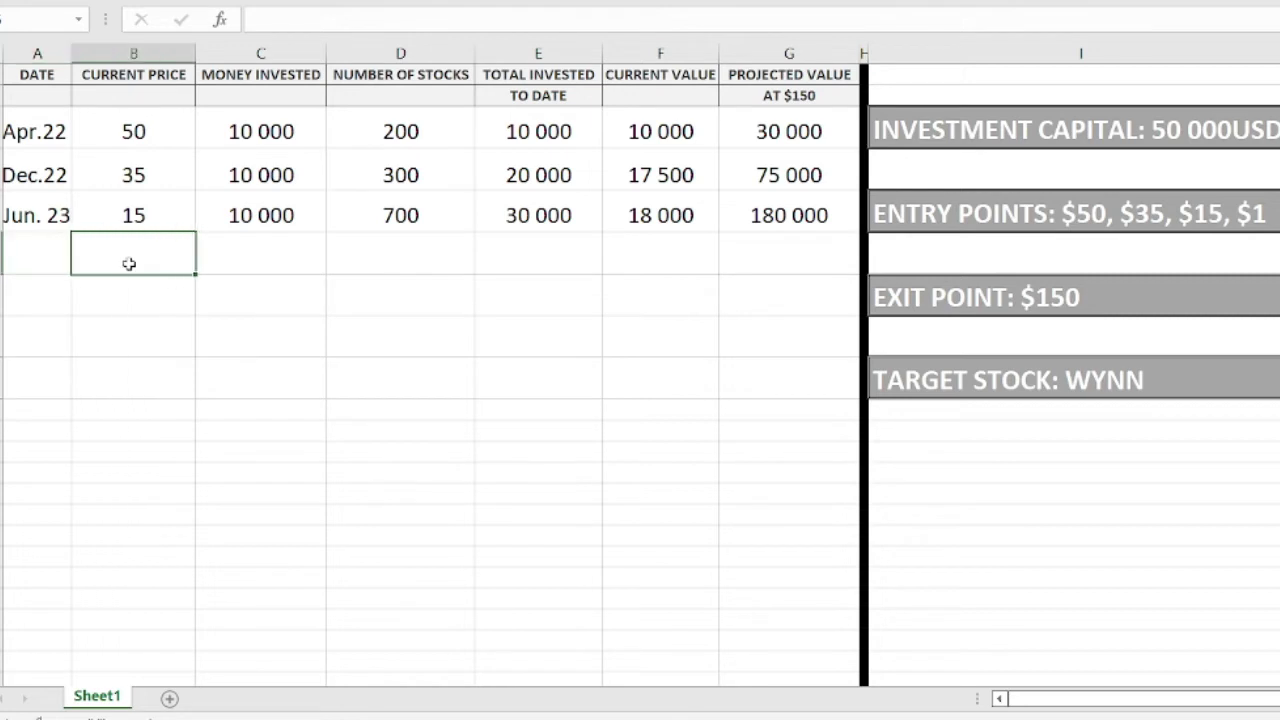
pyautogui.click(31, 255)
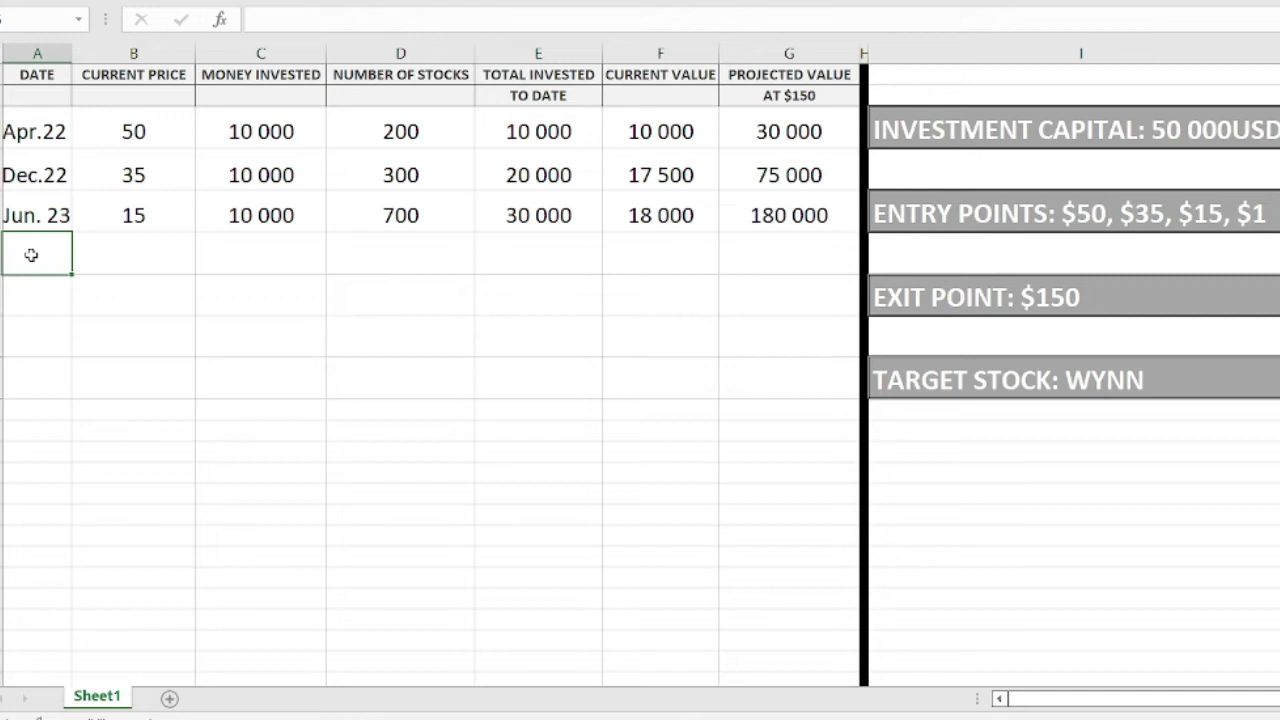
pyautogui.write('Nov')
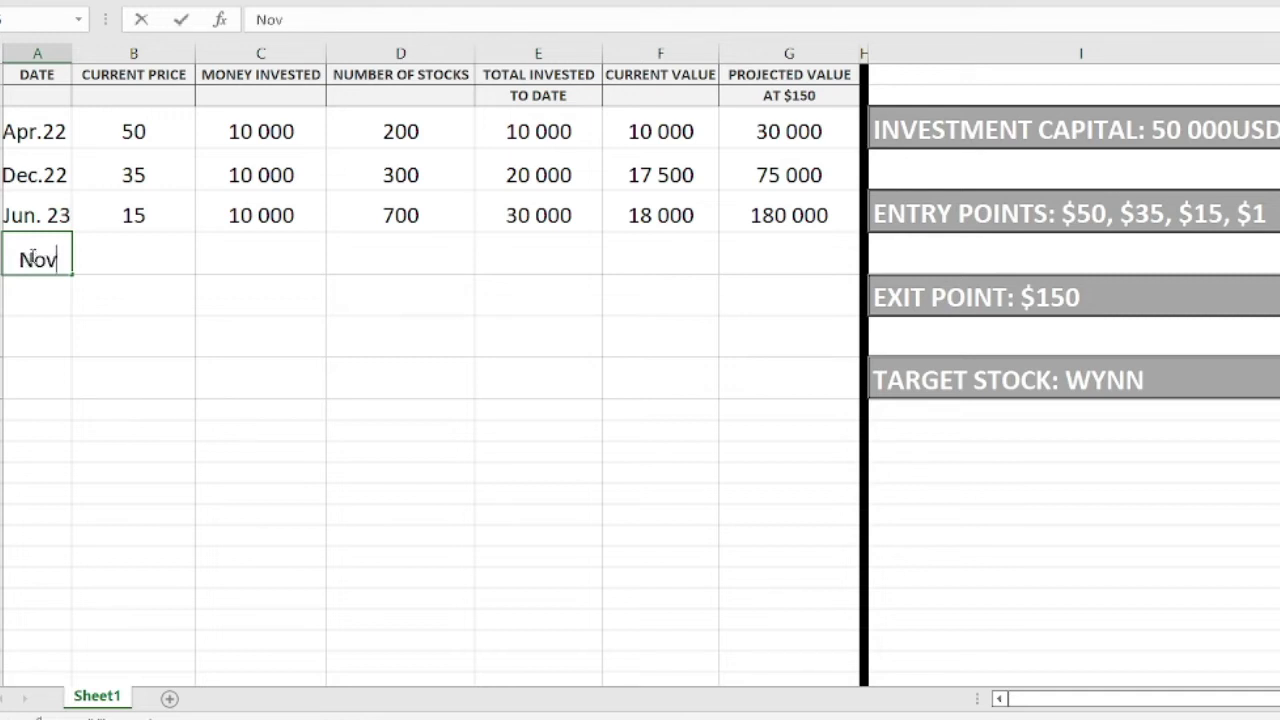
pyautogui.write('.2')
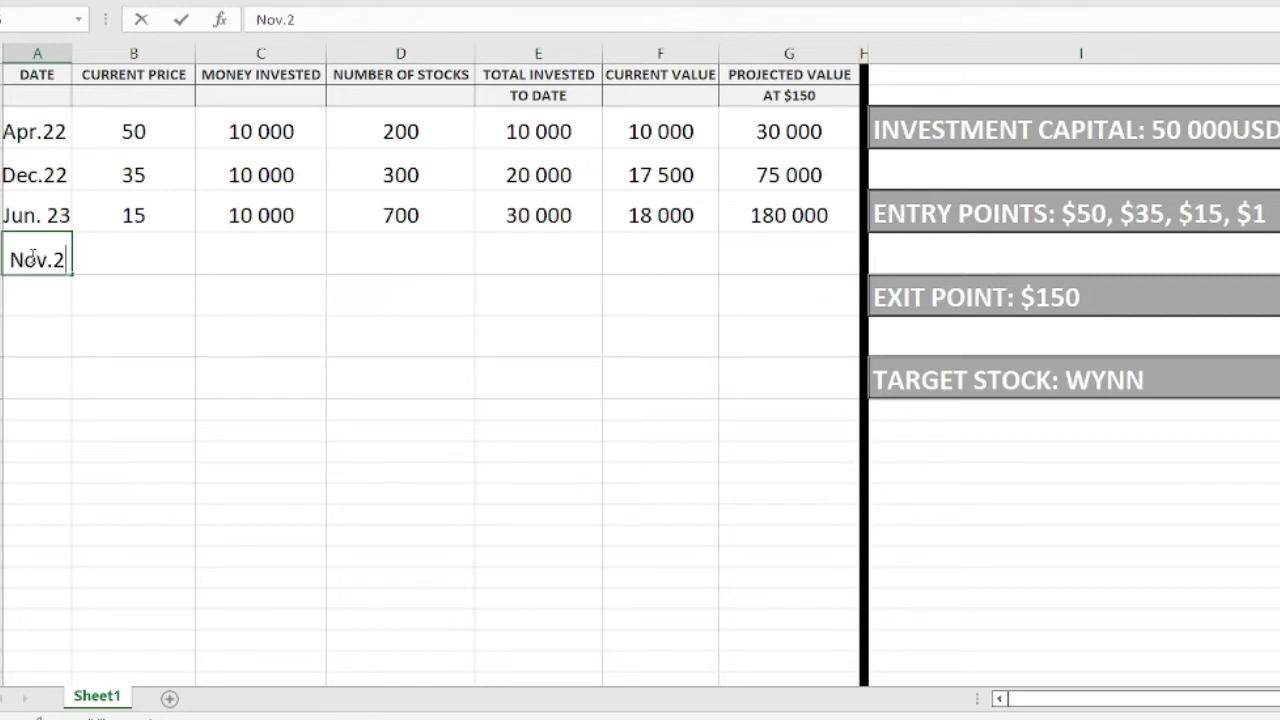
pyautogui.write('3')
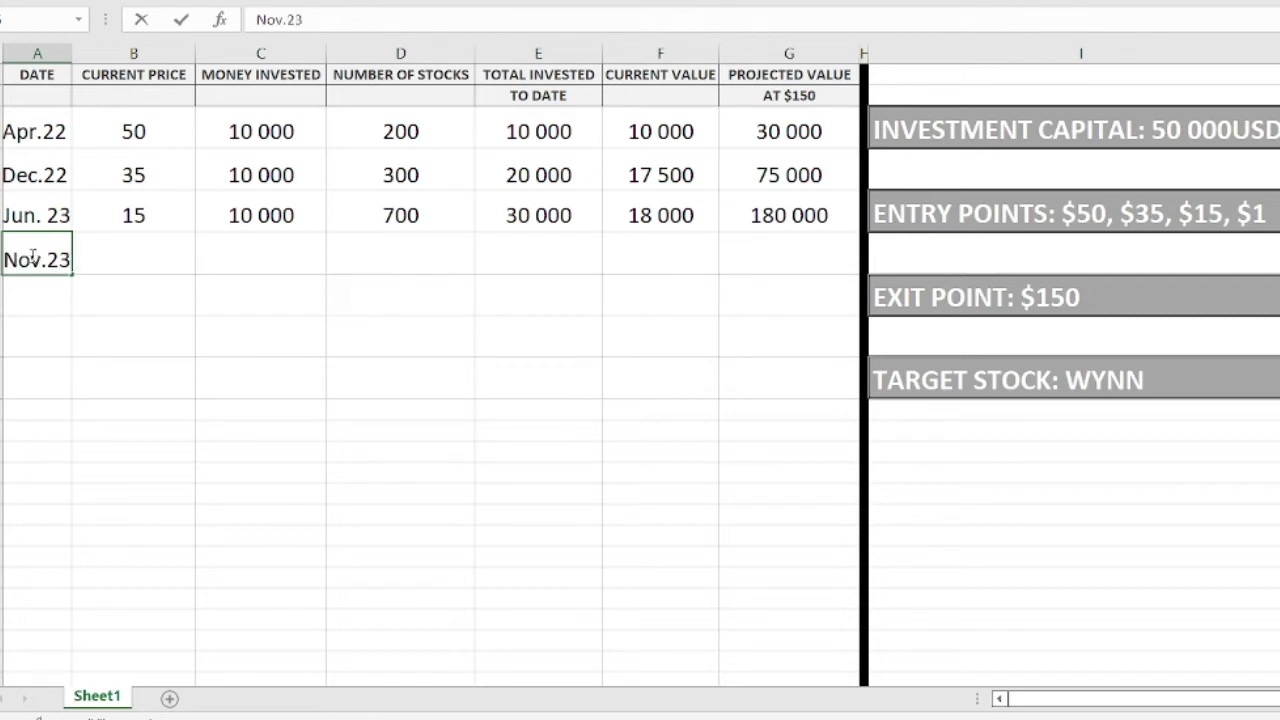
pyautogui.click(126, 261)
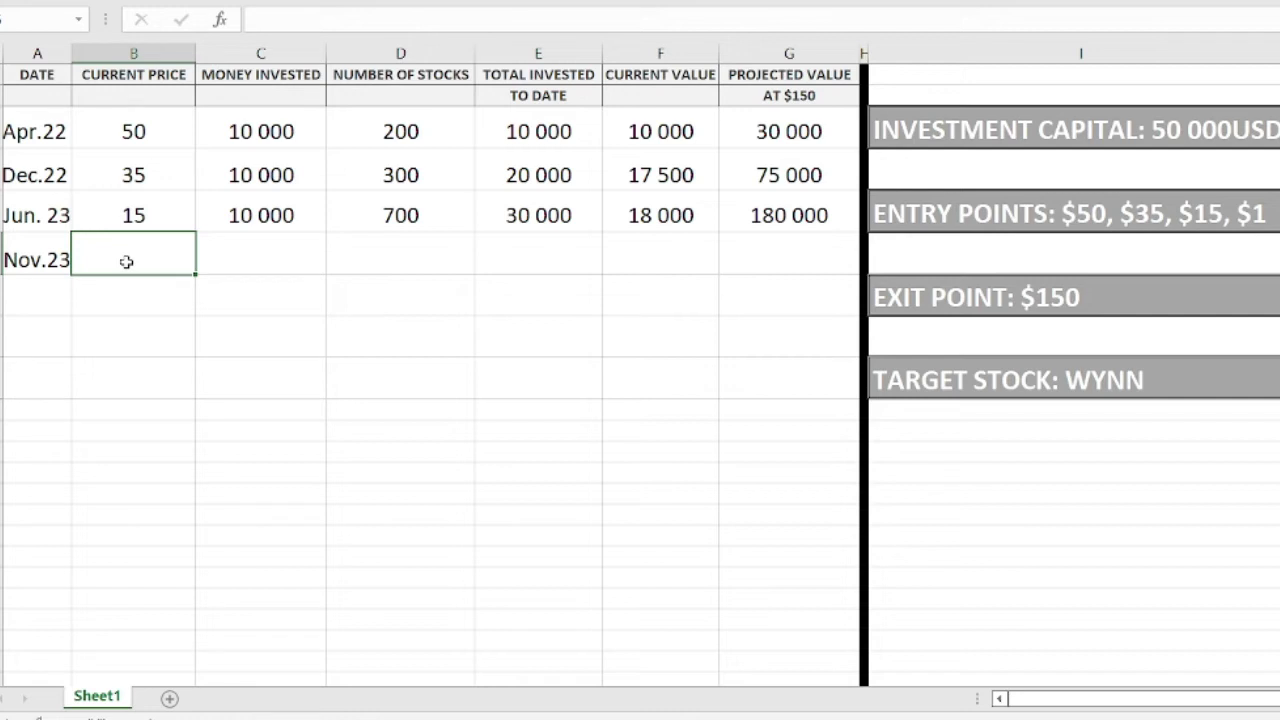
pyautogui.write('1')
# - Enter 5 000 as the money invested and 5 000 as the number of stocks for Nov.23
pyautogui.click(239, 261)
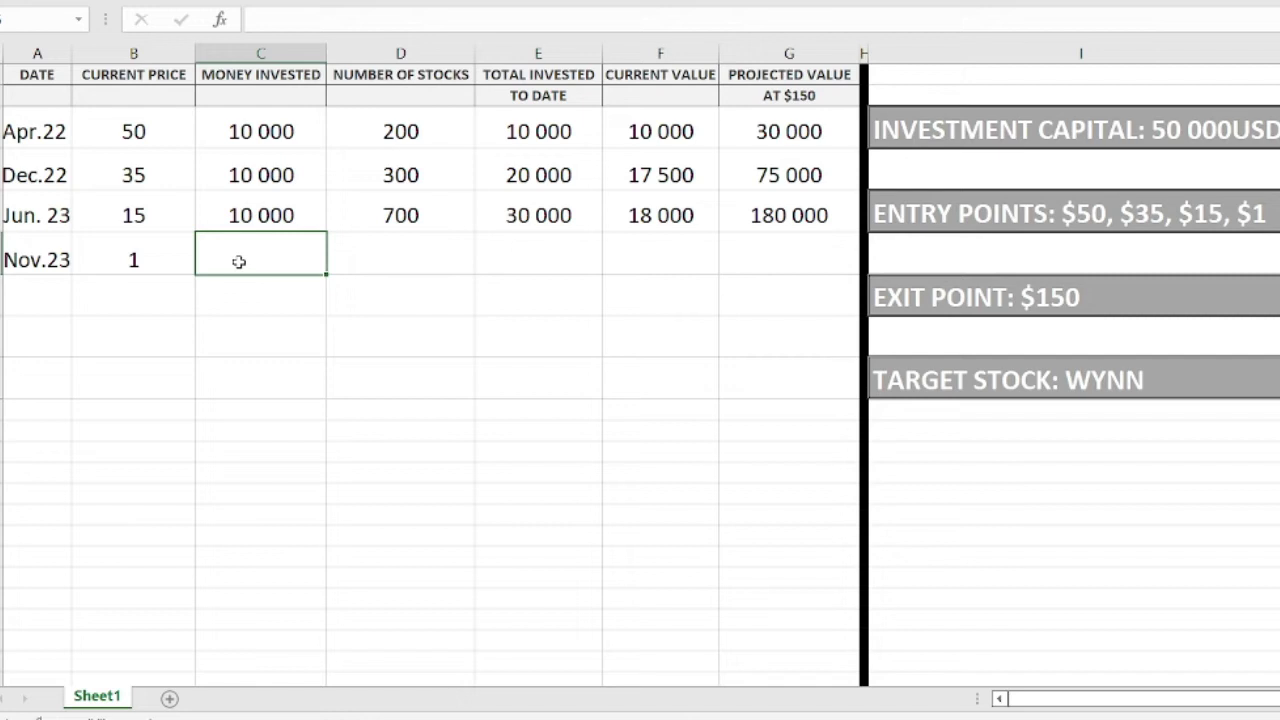
pyautogui.write('5000')
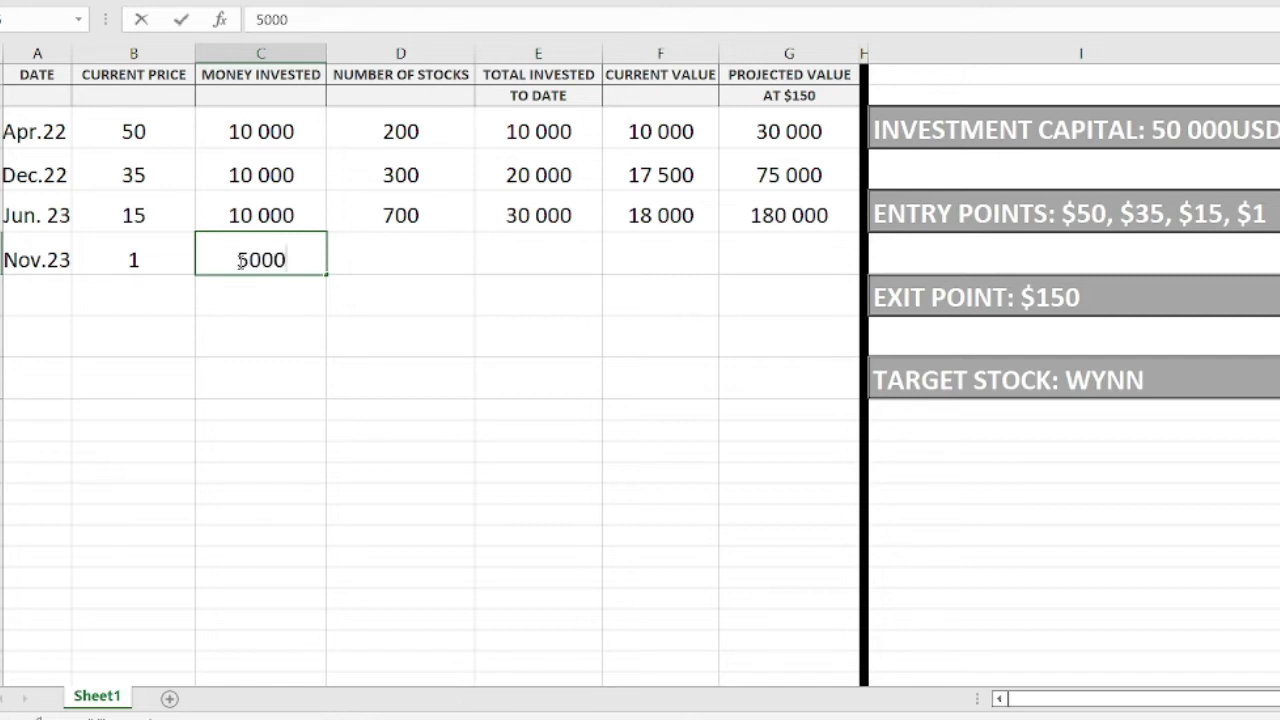
pyautogui.press('BackSpace')
pyautogui.press('BackSpace')
pyautogui.press('BackSpace')
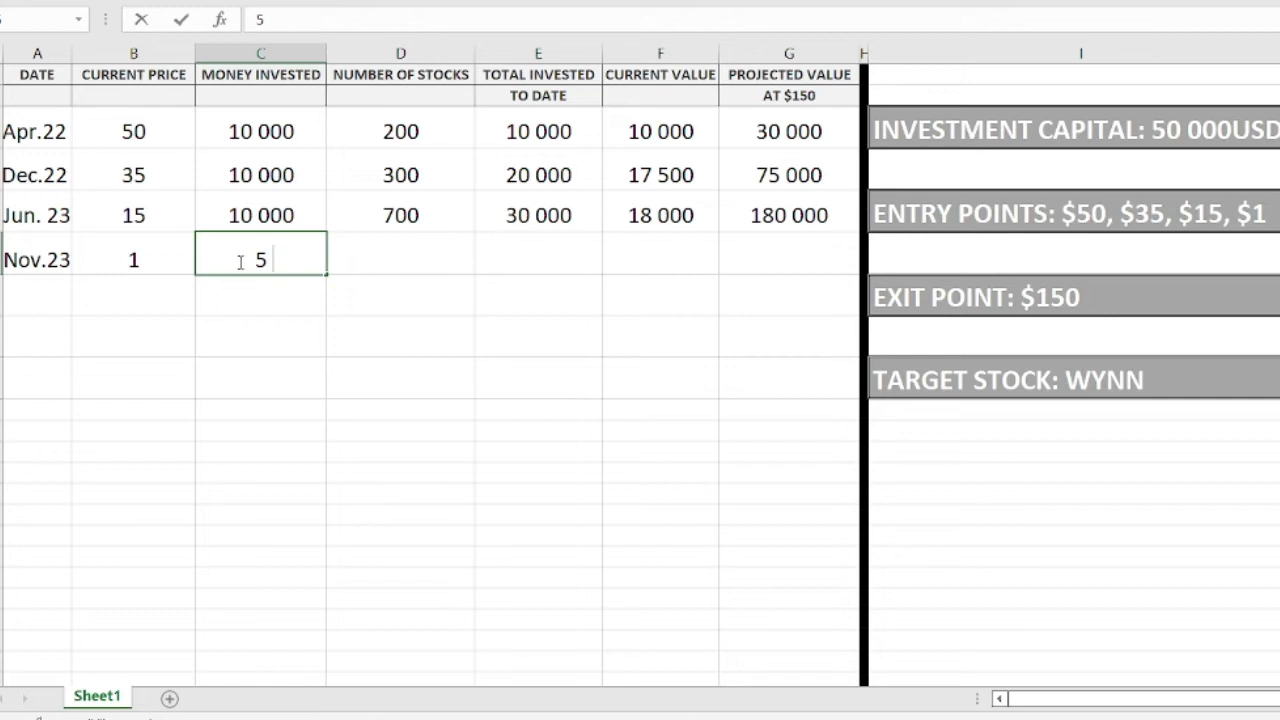
pyautogui.write('000')
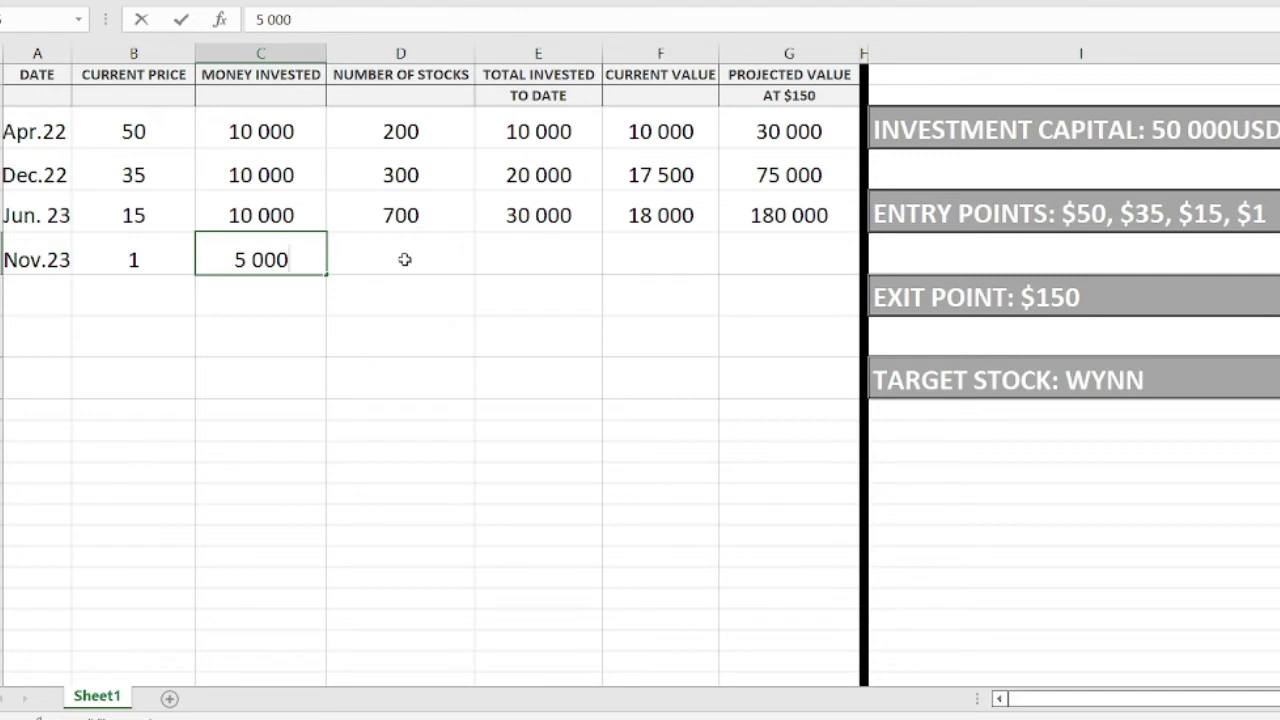
pyautogui.click(404, 259)
pyautogui.write('5')
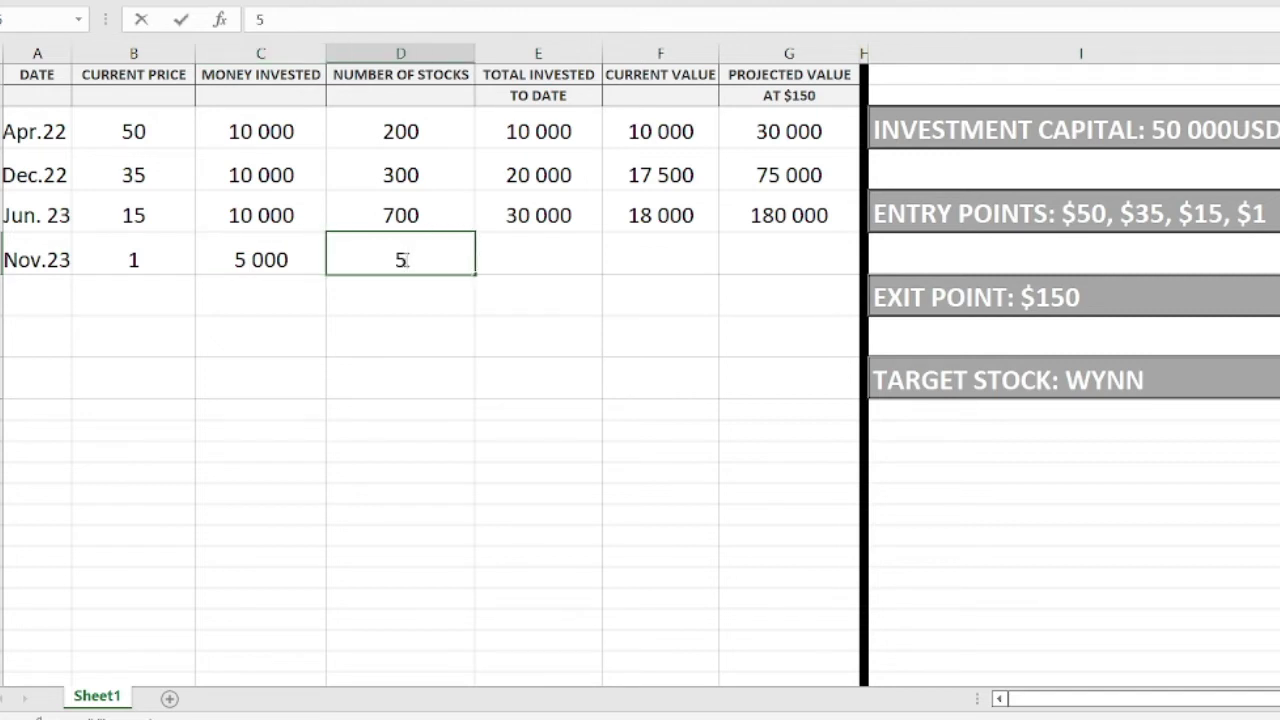
pyautogui.write(' 000')
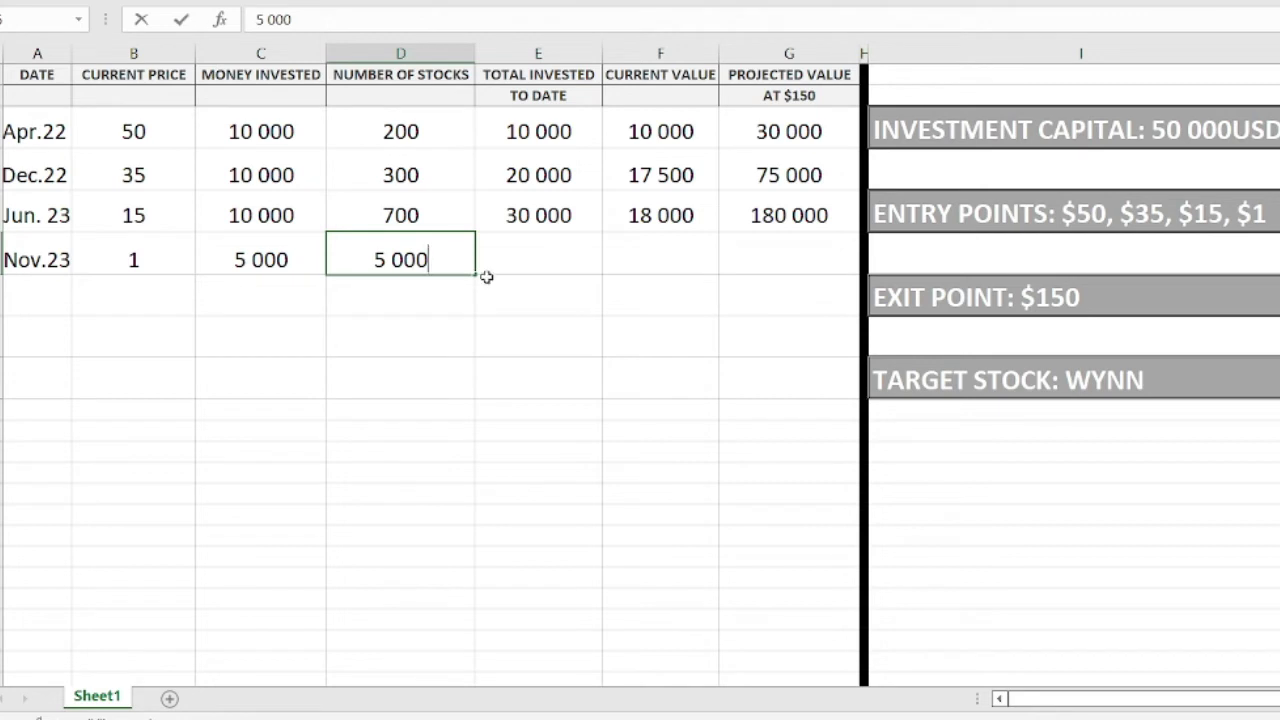
# - Enter 35 000 as the total invested to date and 6 200 as the current value for Nov.23
pyautogui.click(538, 256)
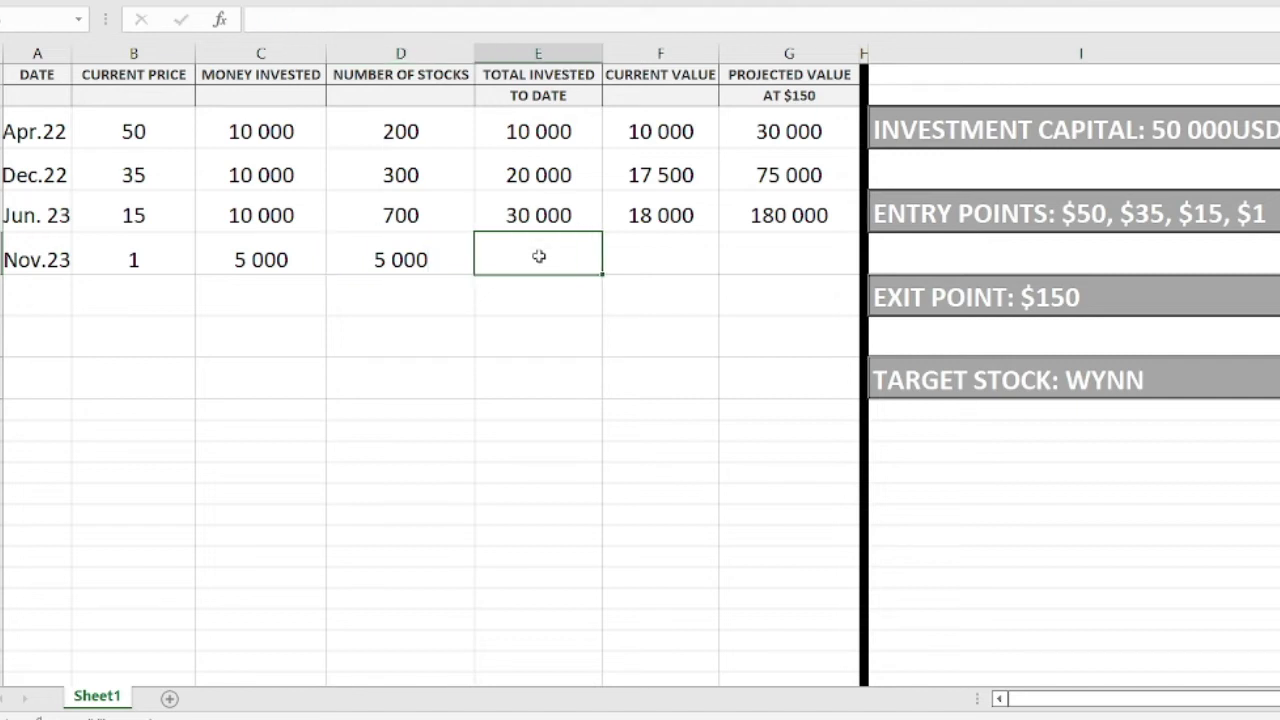
pyautogui.write('35 000')
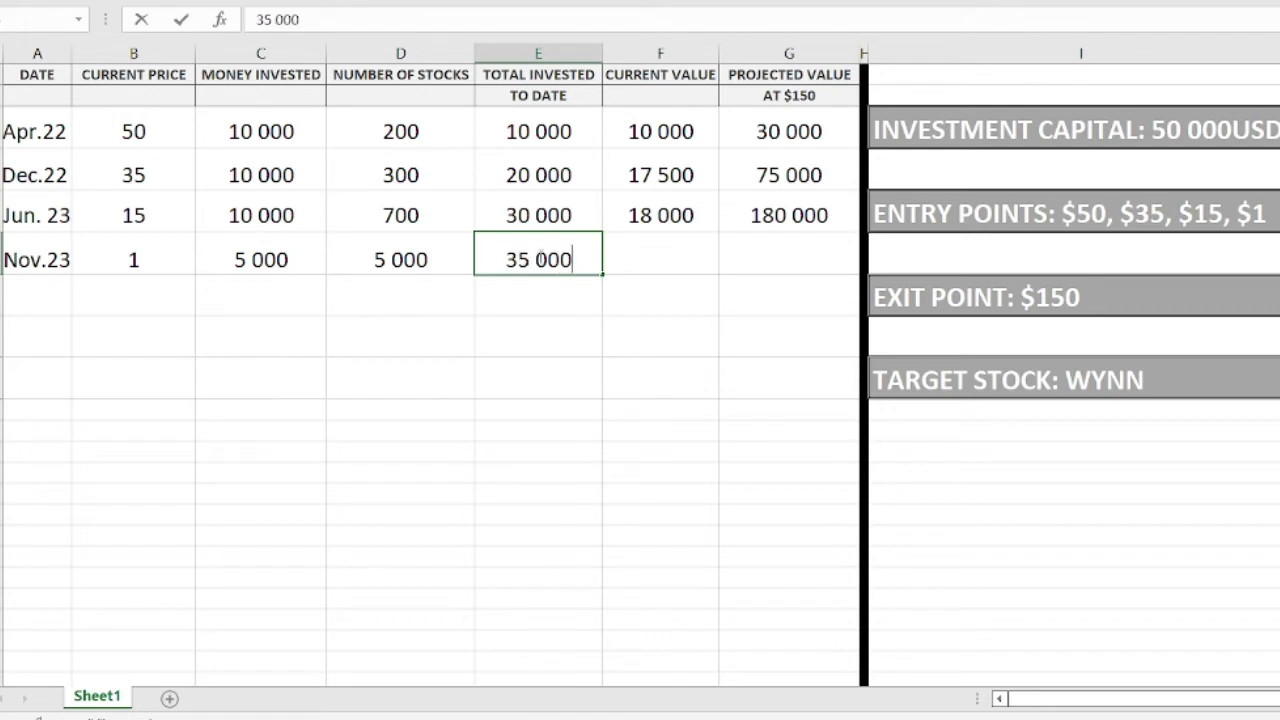
pyautogui.click(656, 258)
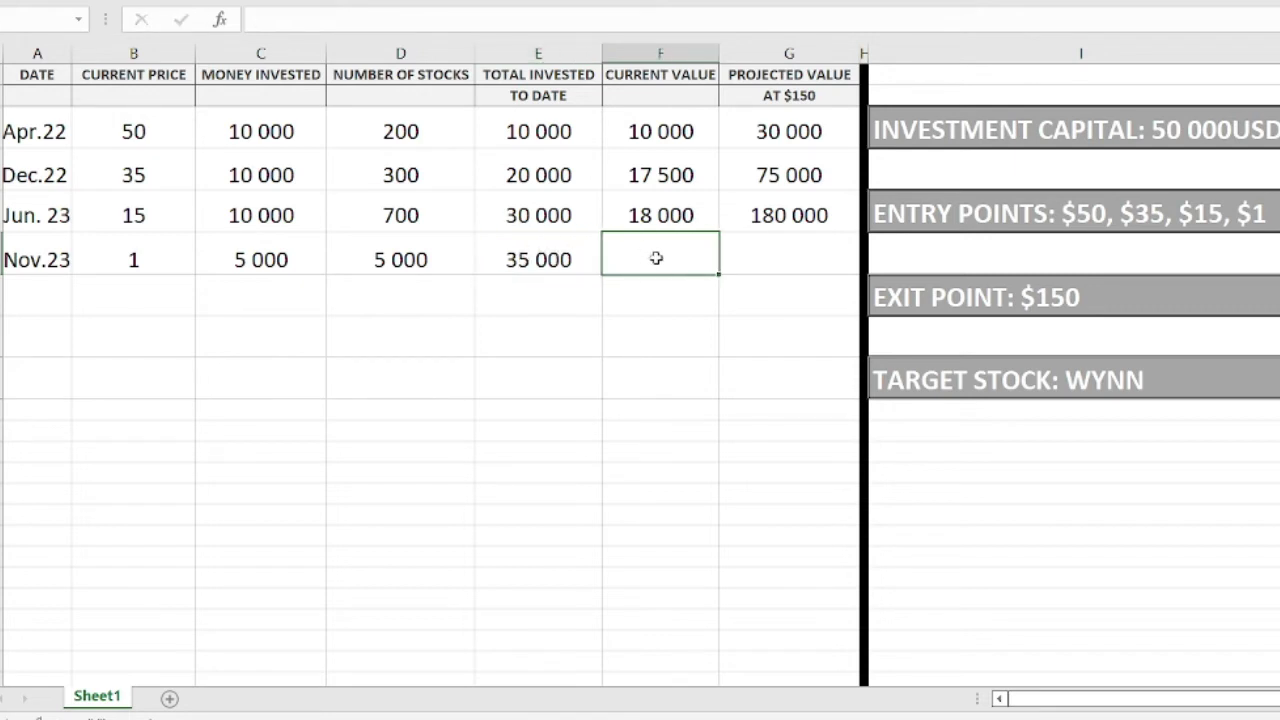
pyautogui.doubleClick(656, 258)
pyautogui.write('6 200')
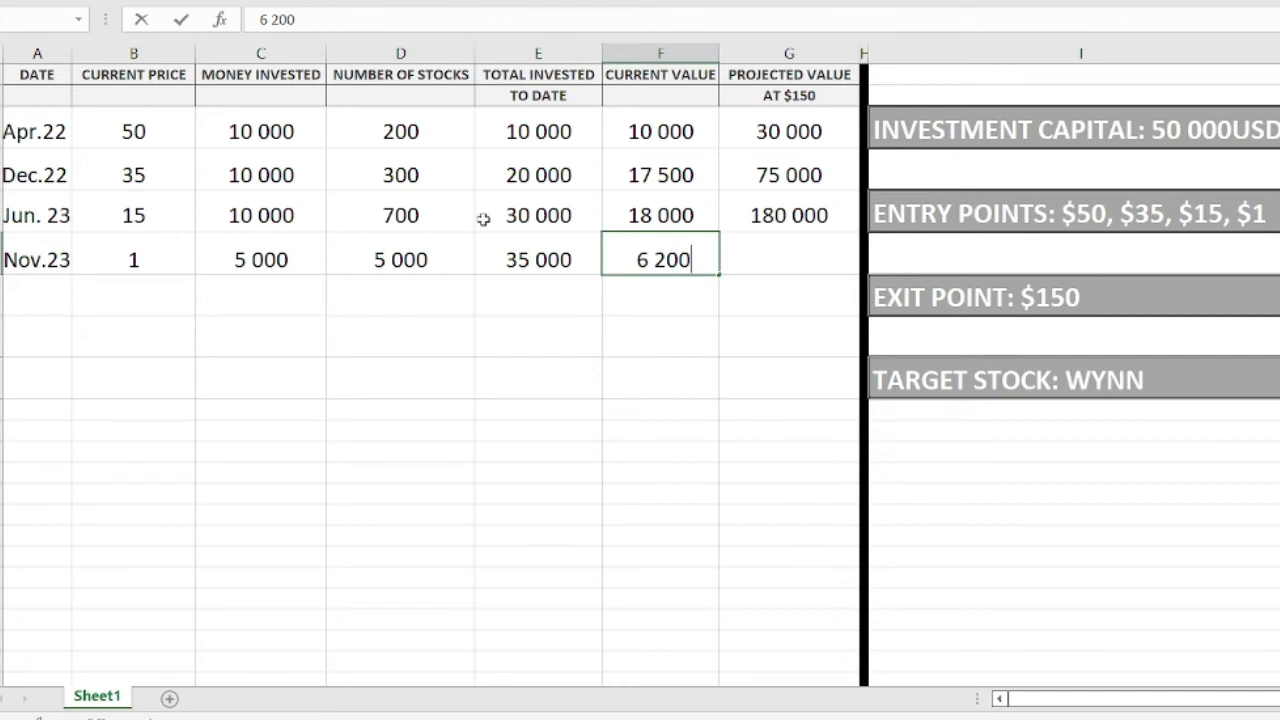
pyautogui.click(800, 255)
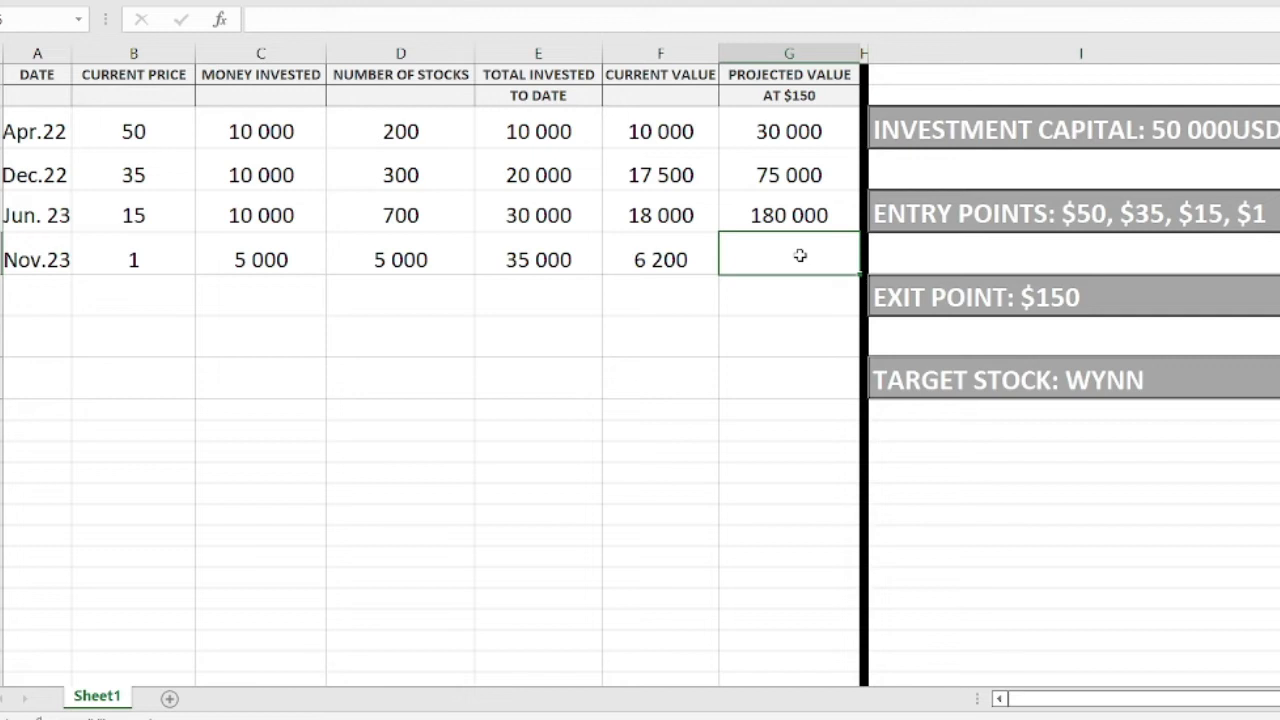
# - Enter 1 000 000 as the projected value for Nov.23 and start a fifth entry also dated Nov.23
pyautogui.write('1 000 000')
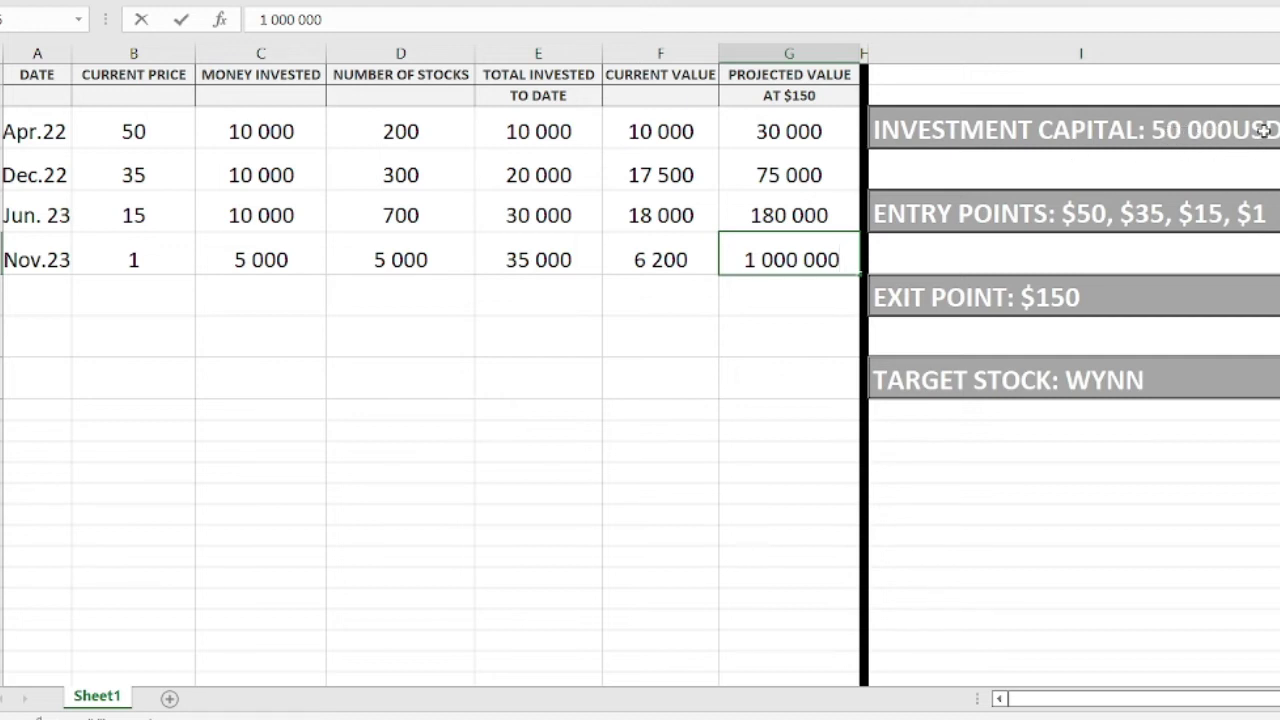
pyautogui.click(31, 295)
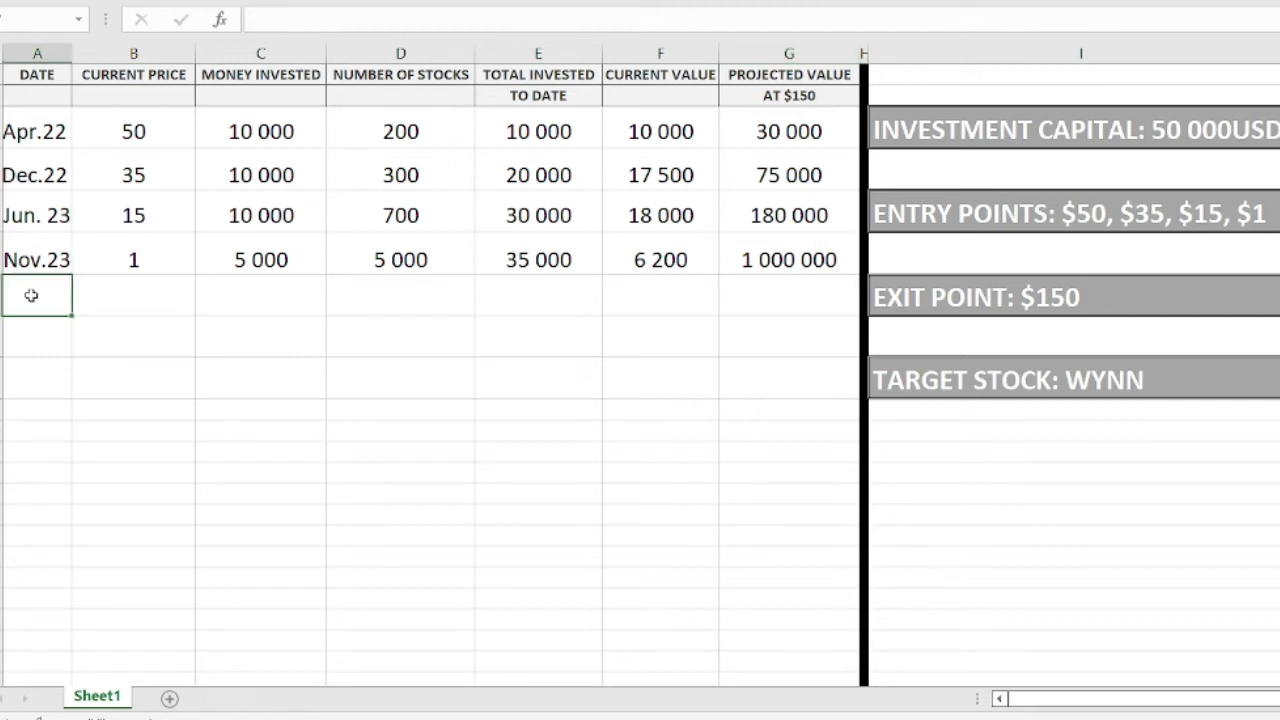
pyautogui.write('Nov')
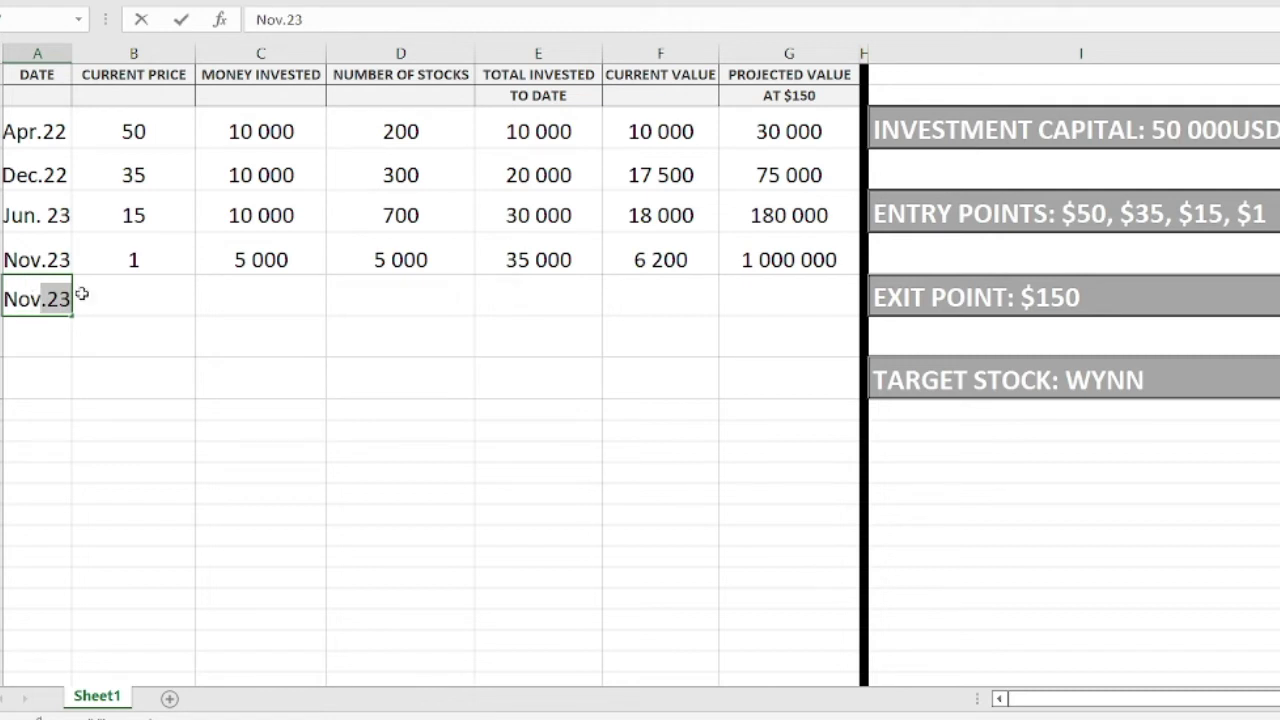
# - Fill in the fifth entry with a current price of 10, 15 000 money invested and 1 500 stocks
pyautogui.click(130, 291)
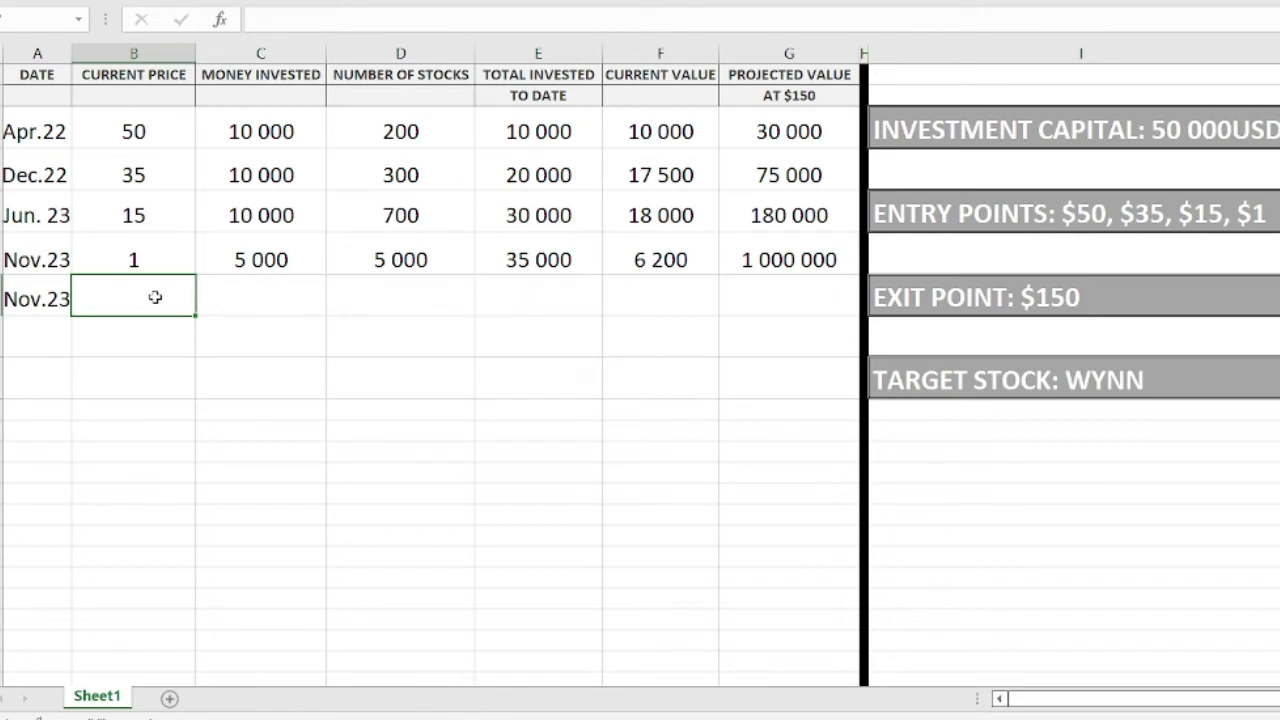
pyautogui.click(284, 295)
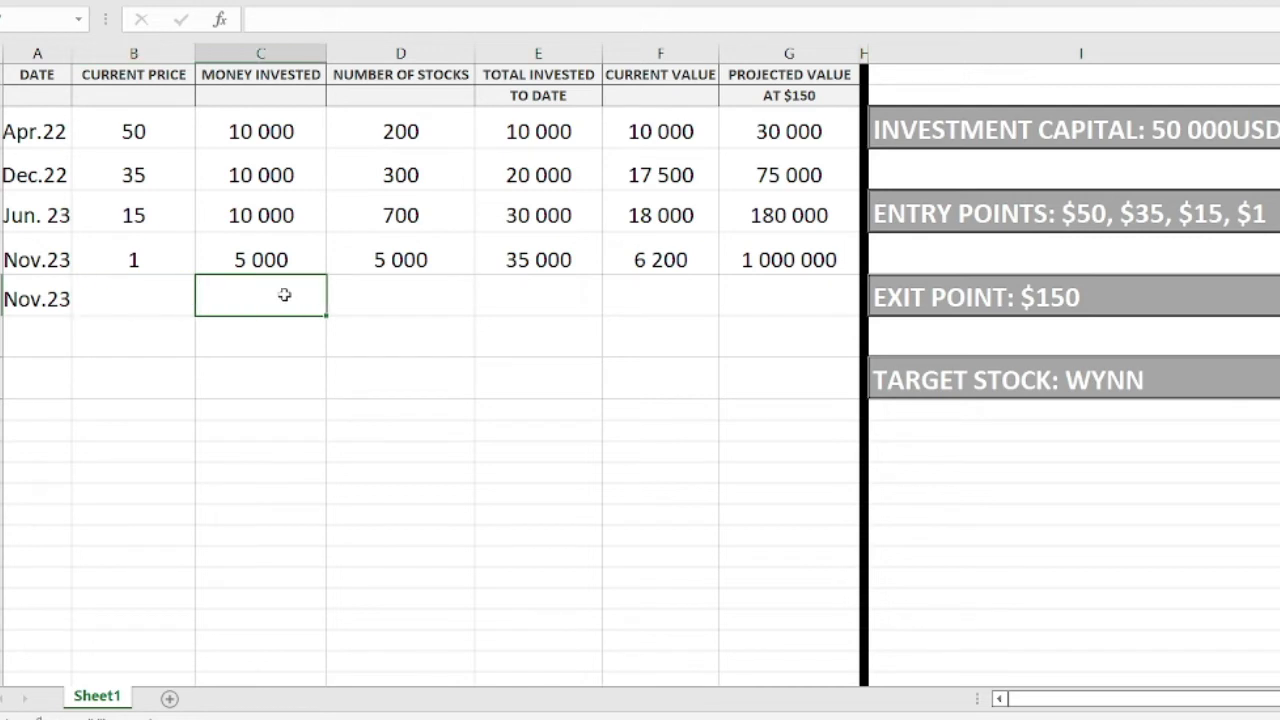
pyautogui.write('15 000')
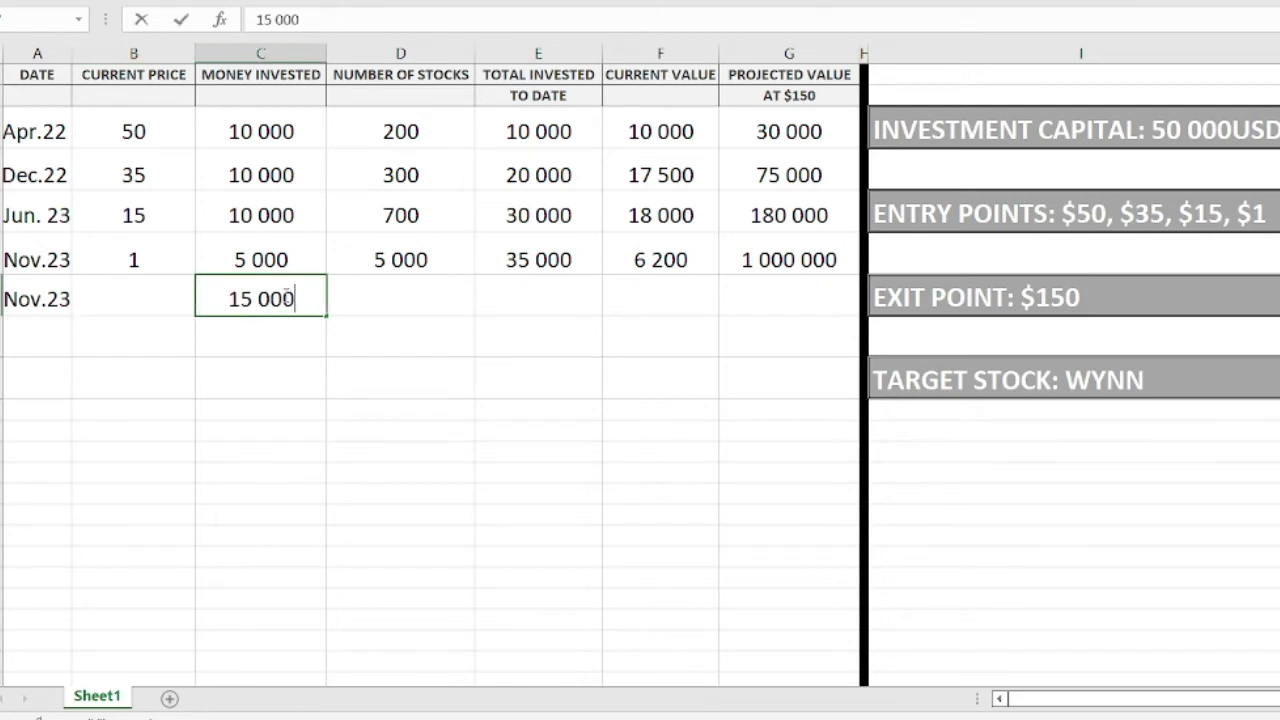
pyautogui.click(133, 295)
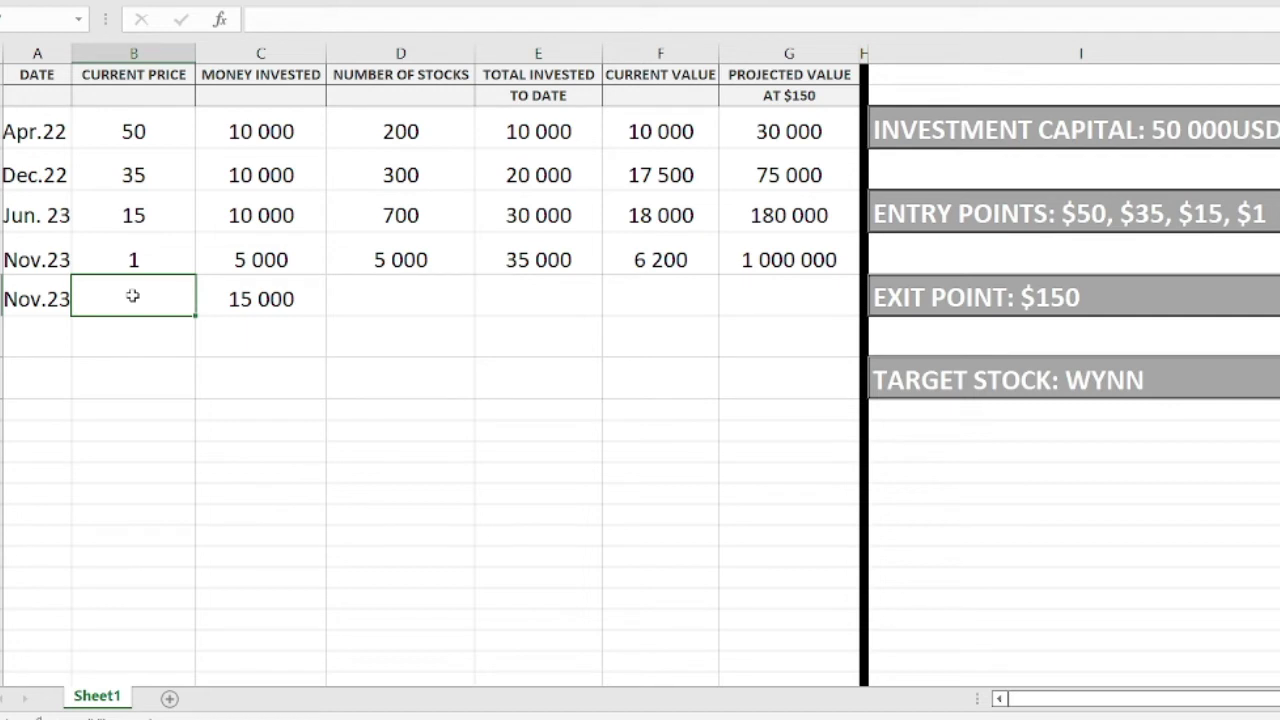
pyautogui.write('10')
pyautogui.click(397, 301)
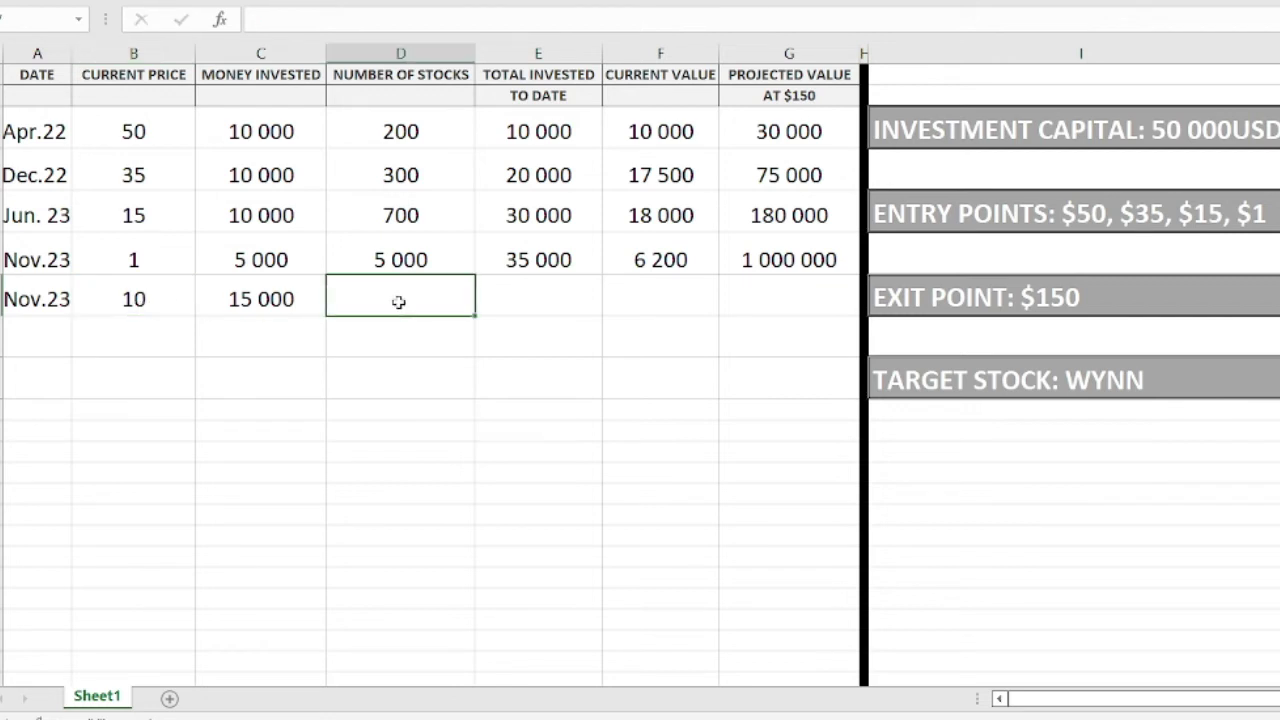
pyautogui.write('1 500')
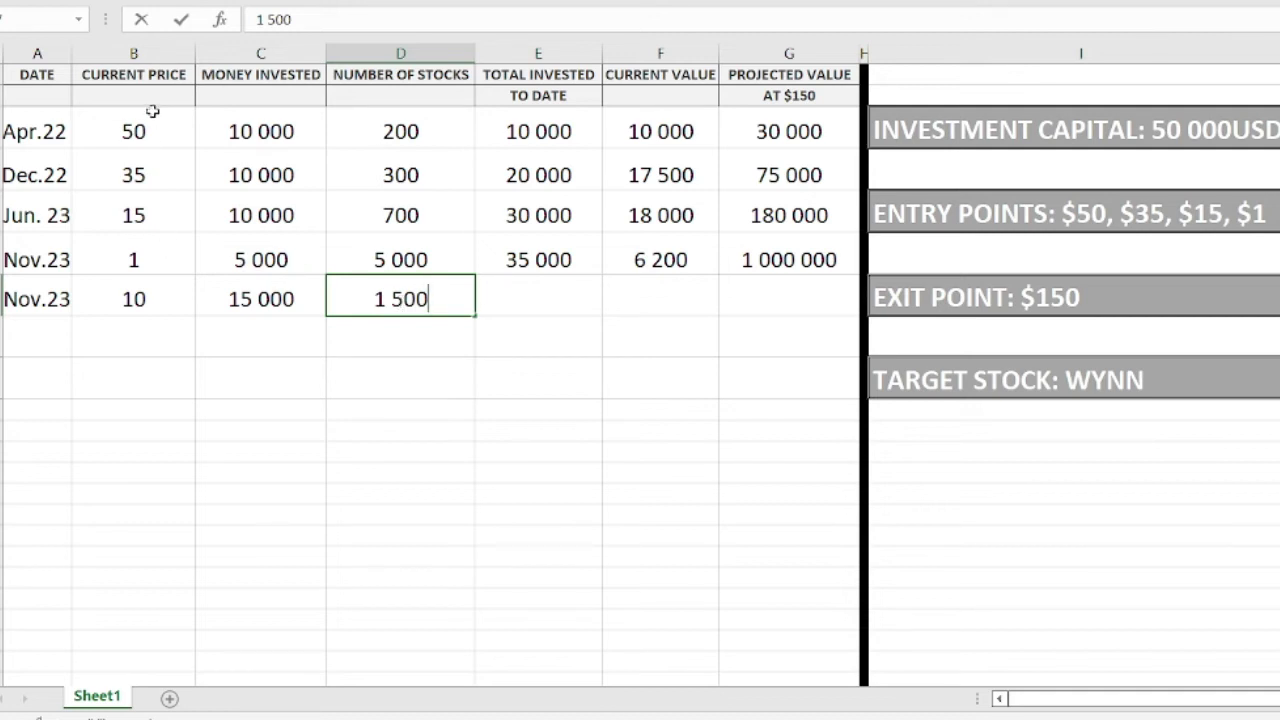
# - Review the first four entries from current price to projected value, and the fifth entry's price, money invested and number of stocks
pyautogui.moveTo(152, 111); pyautogui.dragTo(152, 258)
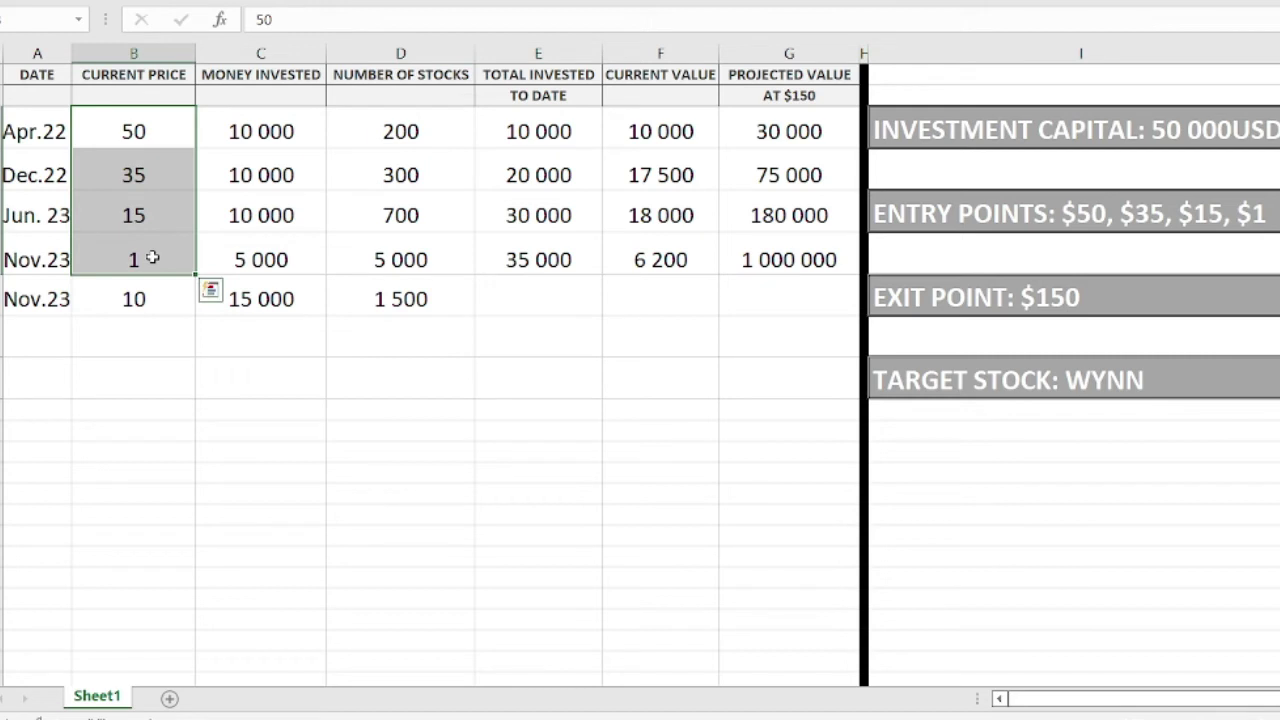
pyautogui.click(93, 129)
pyautogui.moveTo(93, 129); pyautogui.dragTo(820, 257)
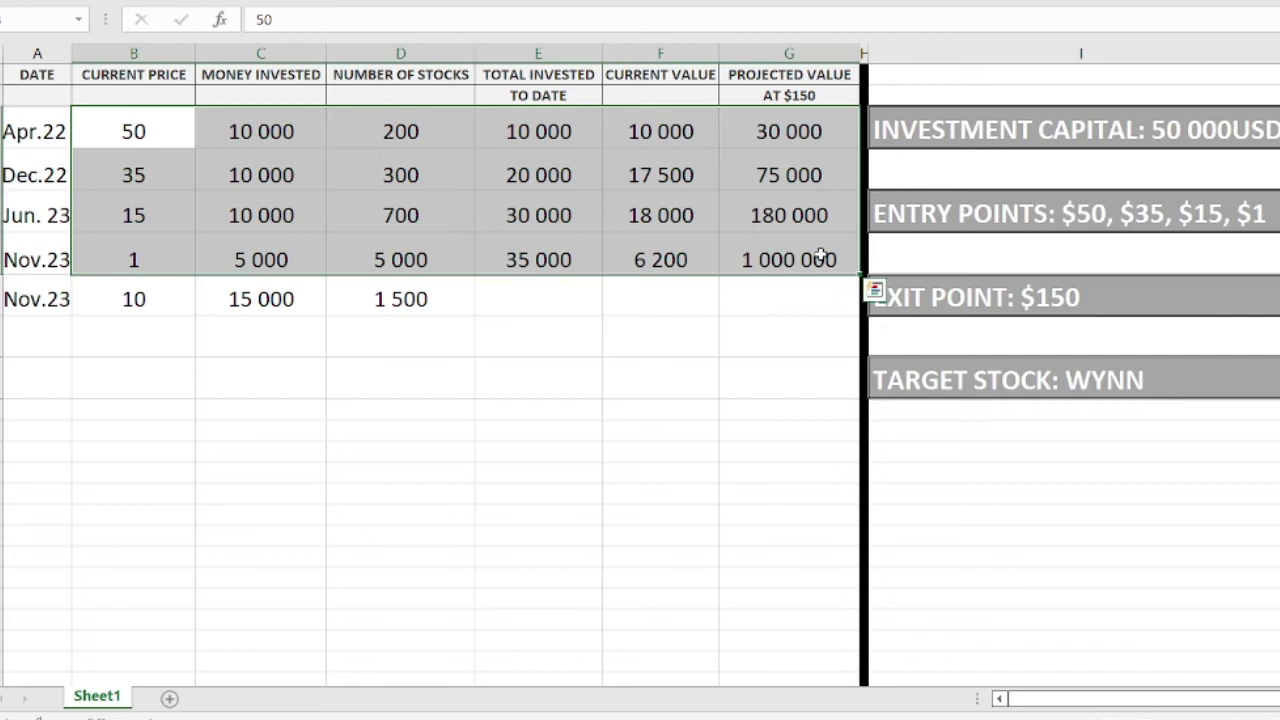
pyautogui.press('Escape')
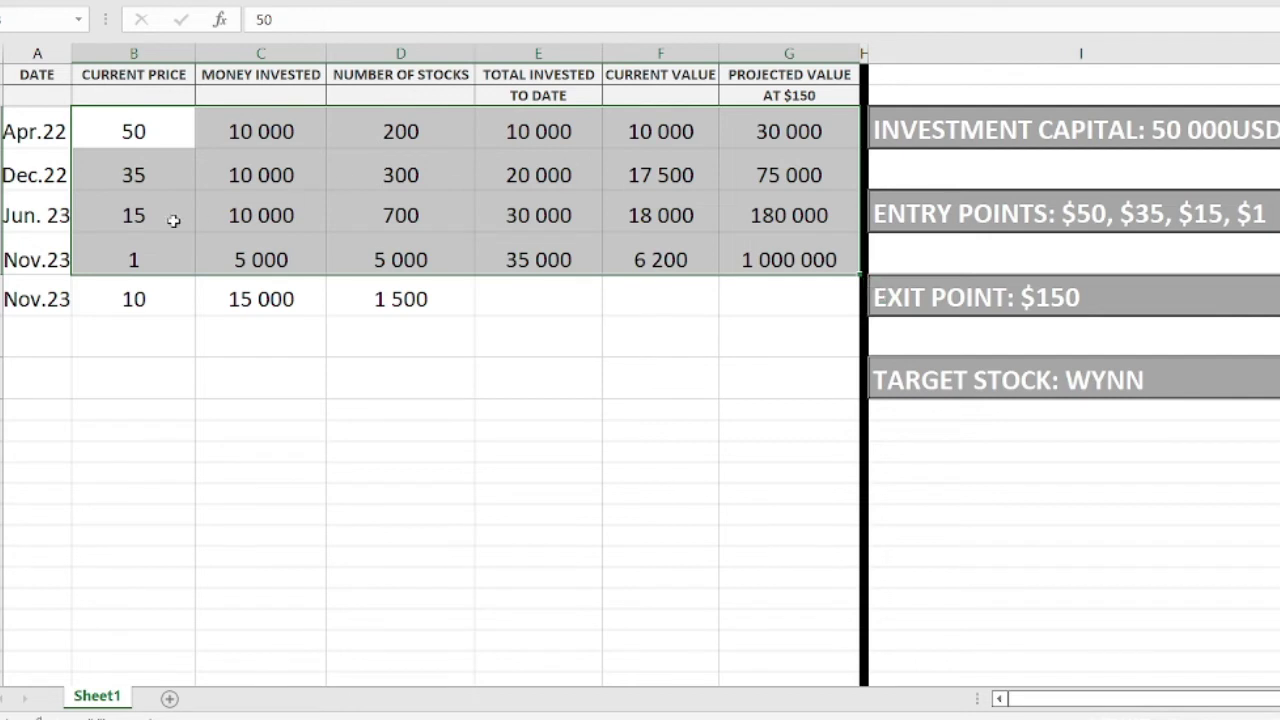
pyautogui.click(123, 303)
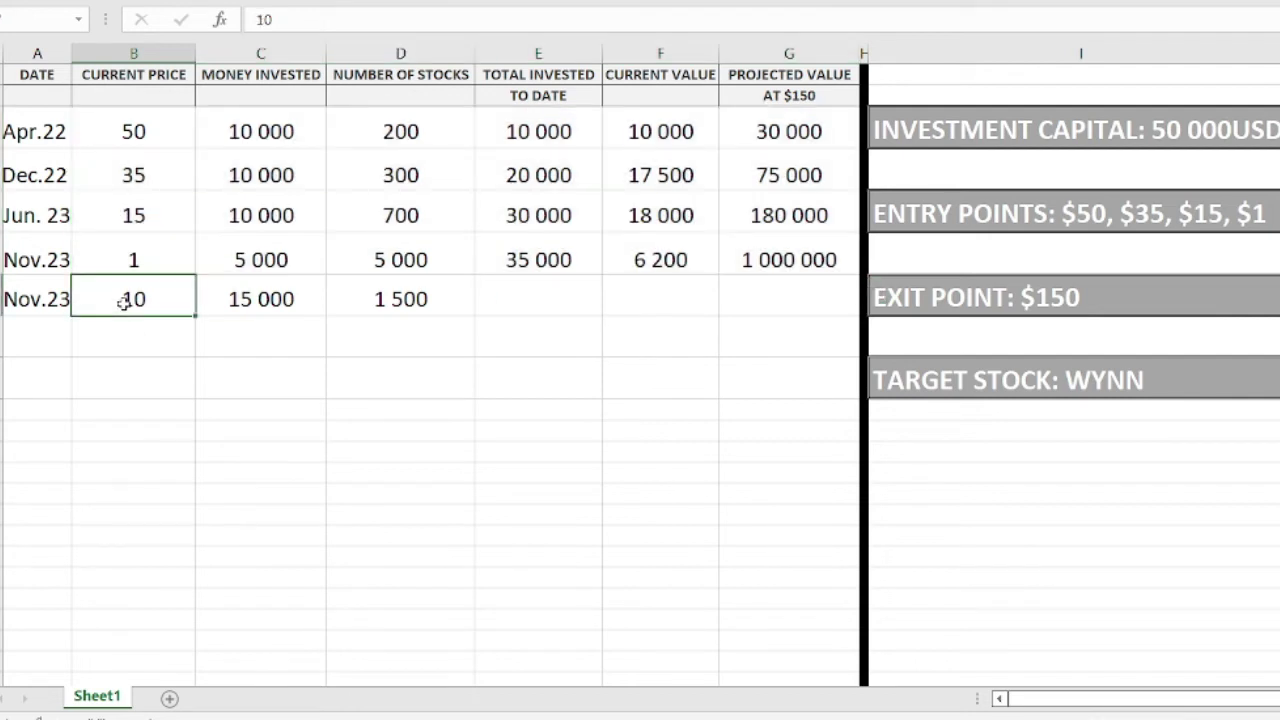
pyautogui.click(261, 305)
pyautogui.click(423, 288)
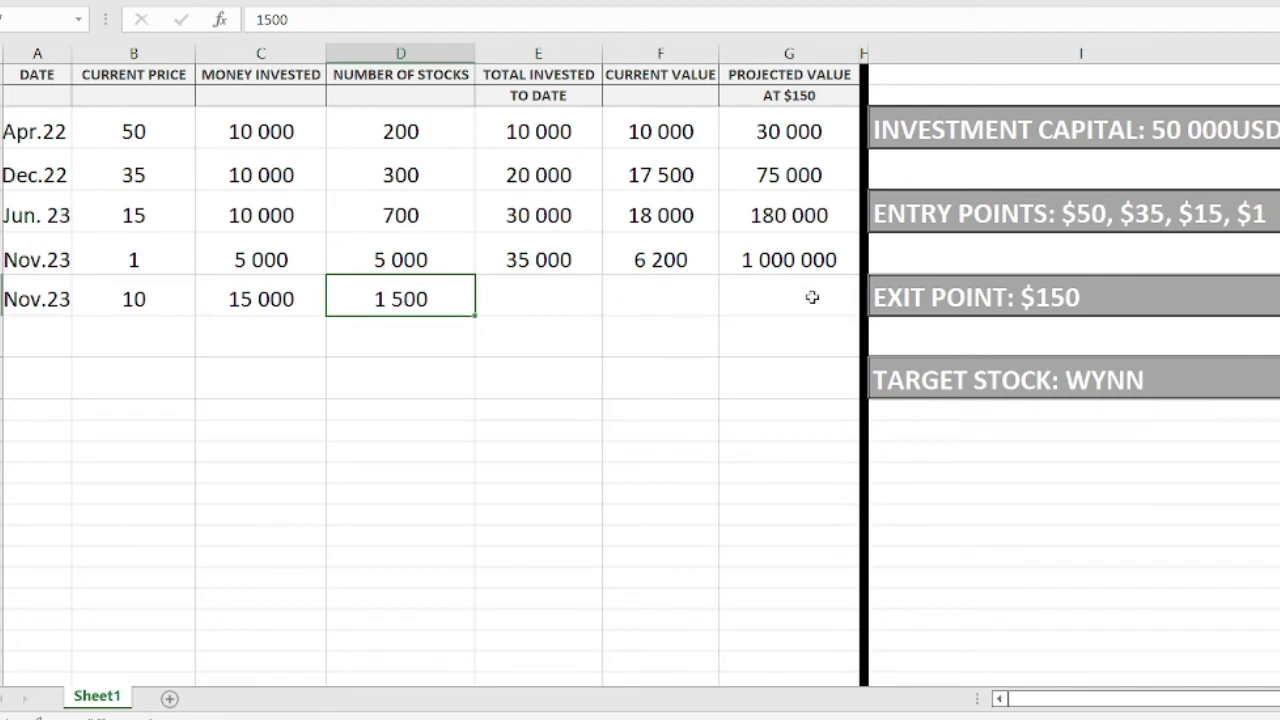
# - Enter 120 000 as the projected value at $150 for the fifth entry
pyautogui.click(767, 296)
pyautogui.write('1')
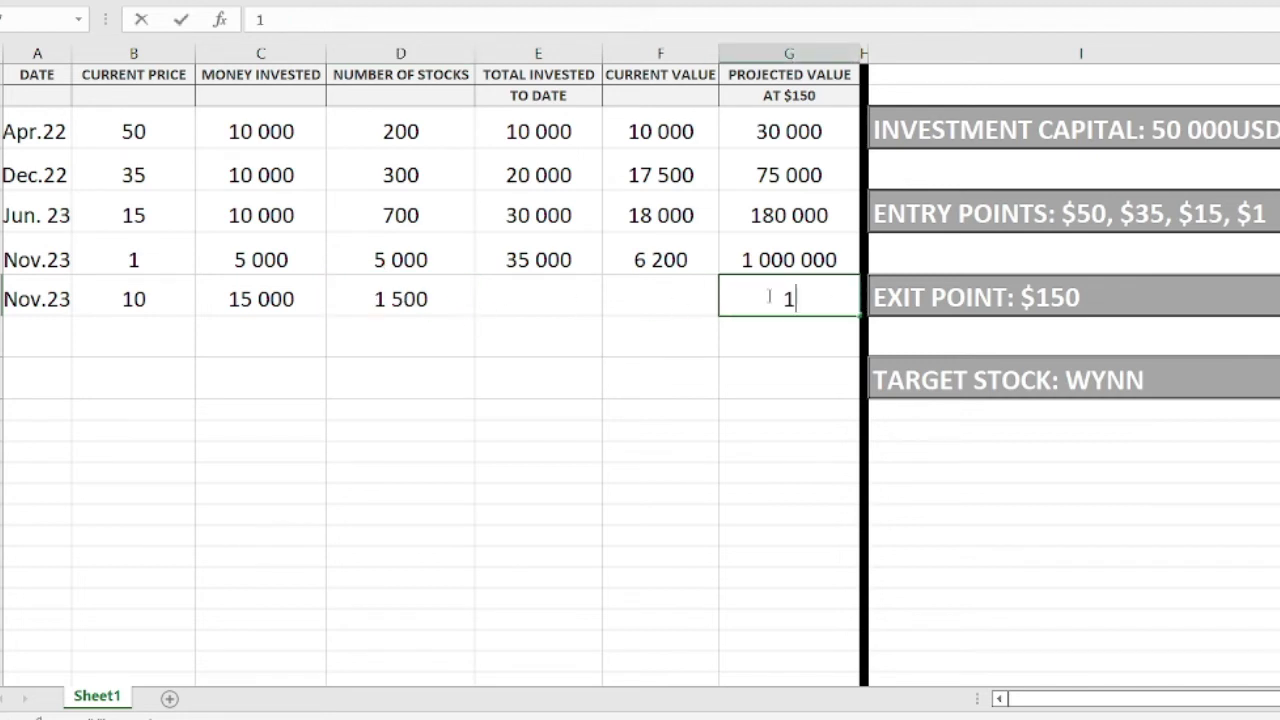
pyautogui.write('20 000')
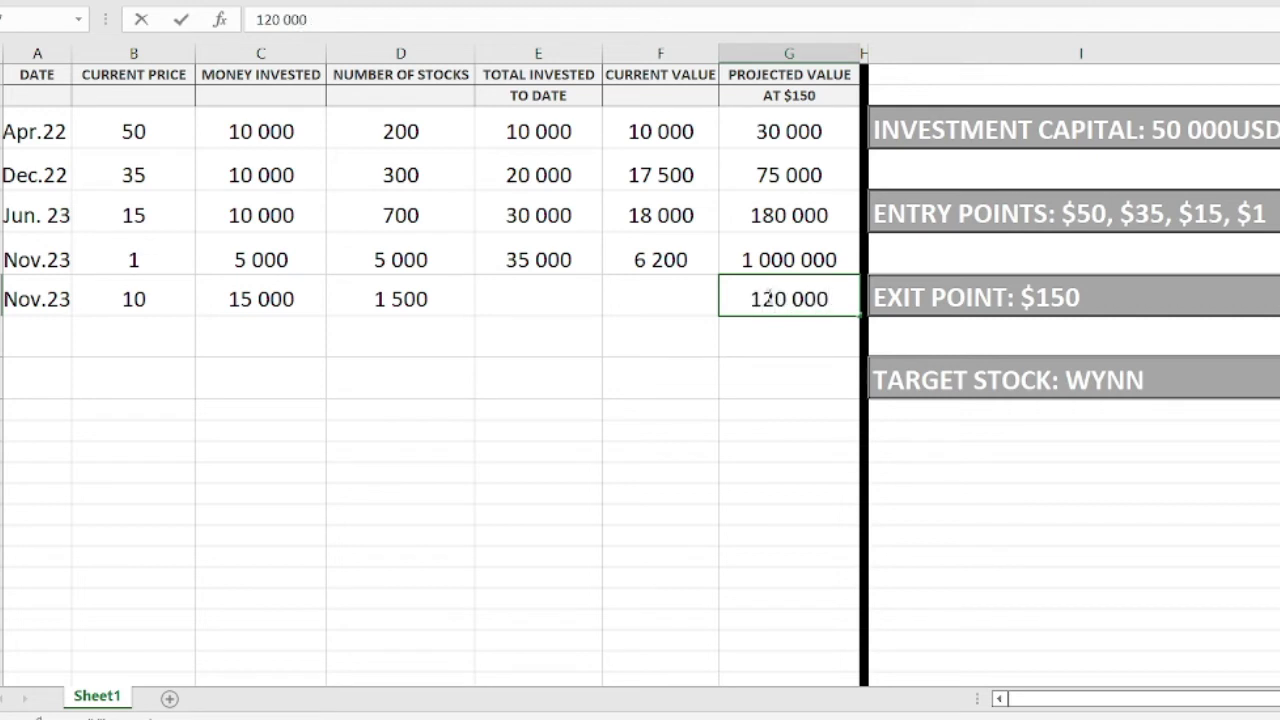
pyautogui.click(308, 477)
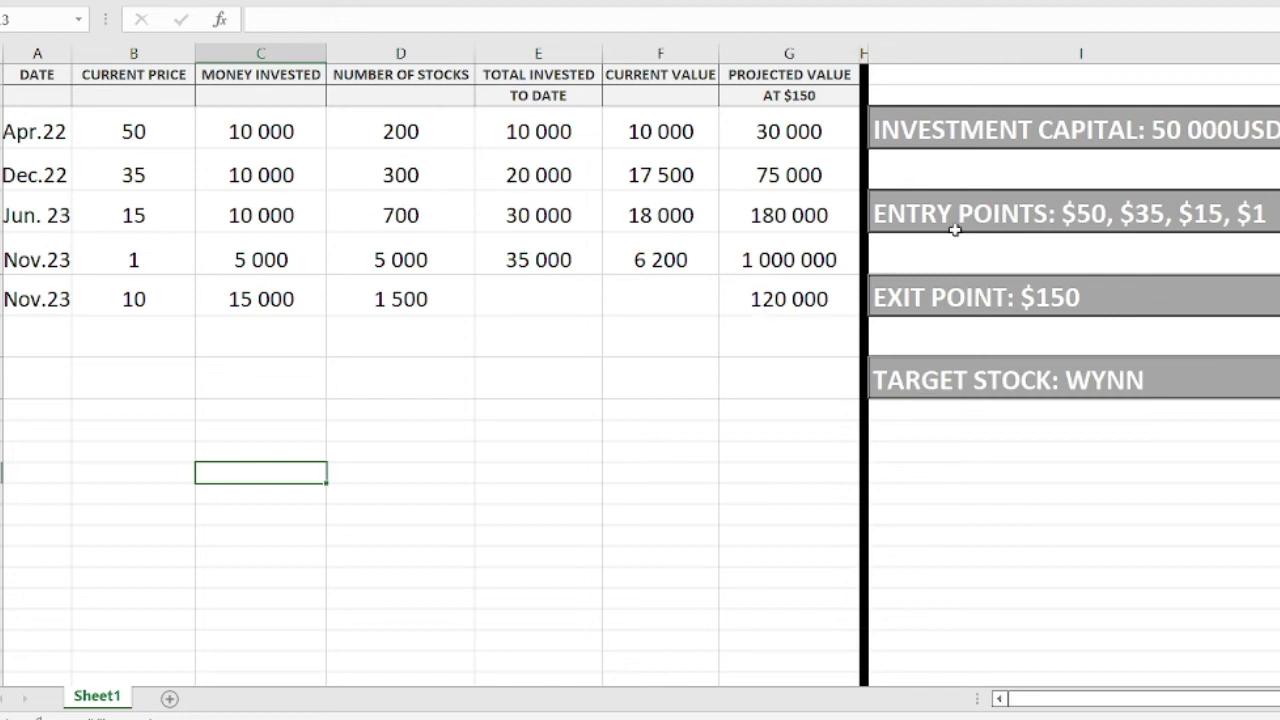
# - Set the investment capital to 5 000USD and the money invested for Apr.22, Dec.22 and Jun. 23 to 1 000 each
pyautogui.doubleClick(1168, 137)
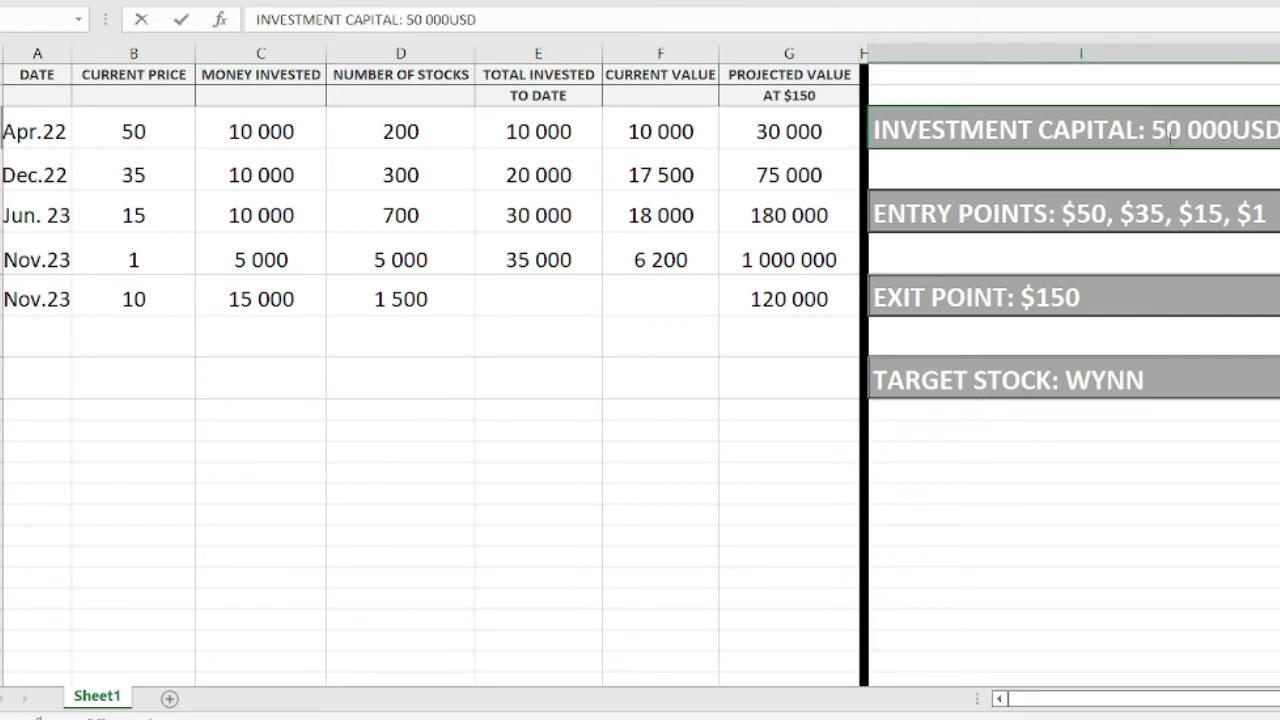
pyautogui.press('Delete')
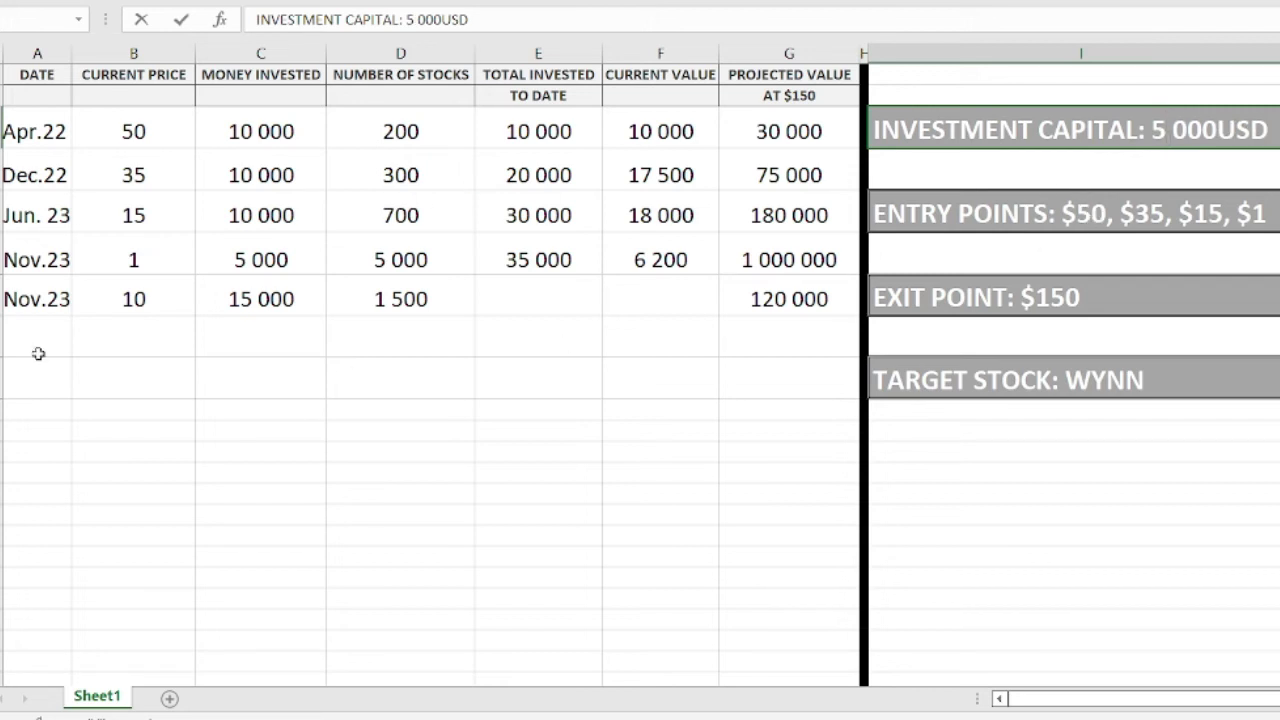
pyautogui.doubleClick(255, 131)
pyautogui.press('BackSpace')
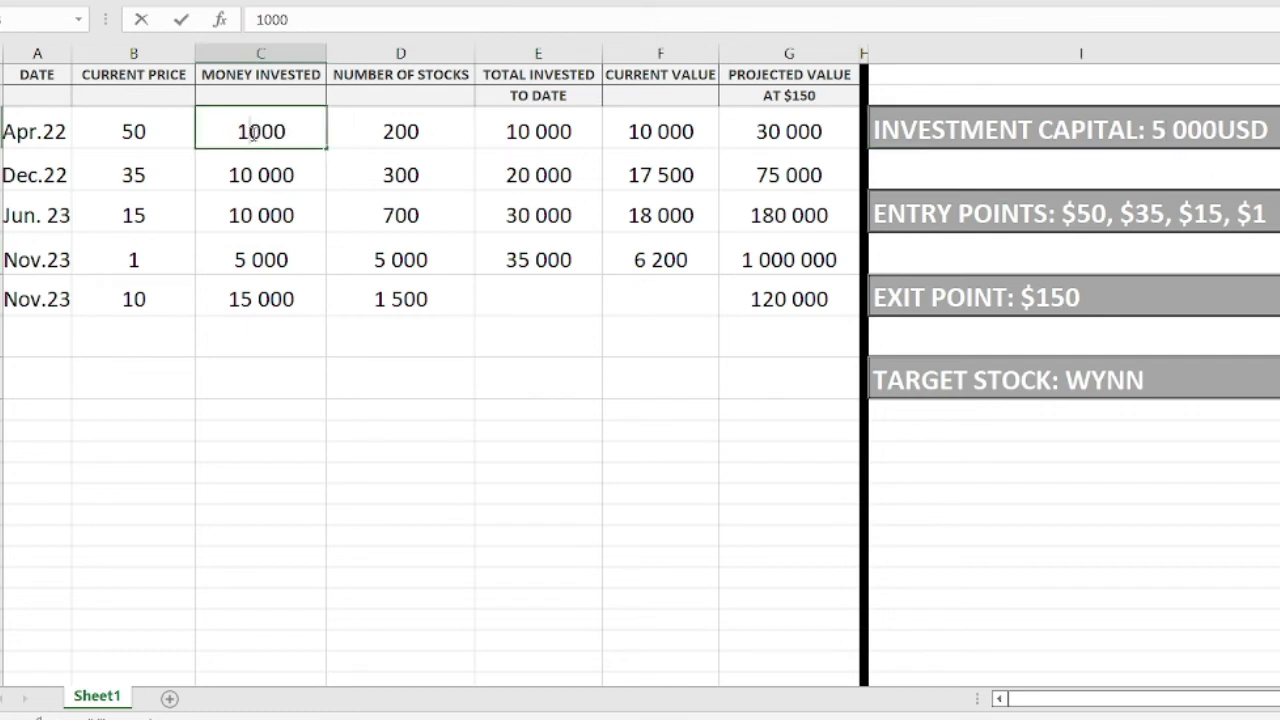
pyautogui.doubleClick(253, 176)
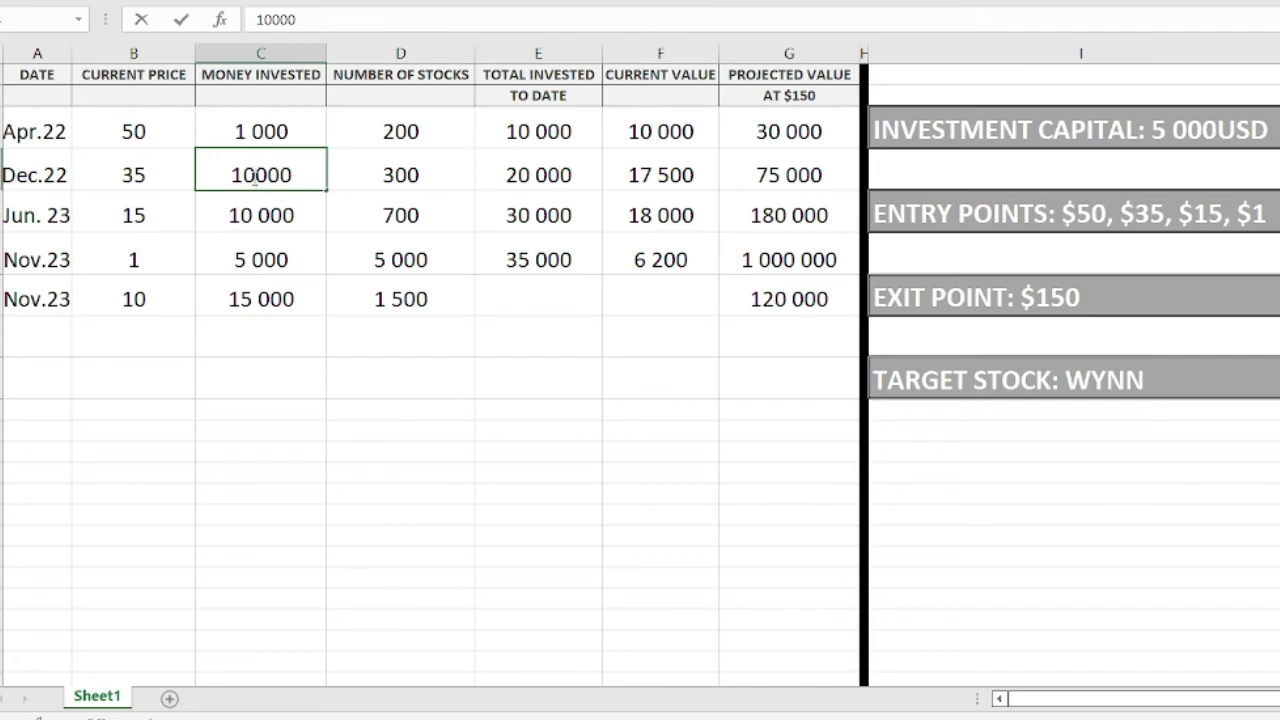
pyautogui.press('BackSpace')
pyautogui.doubleClick(253, 214)
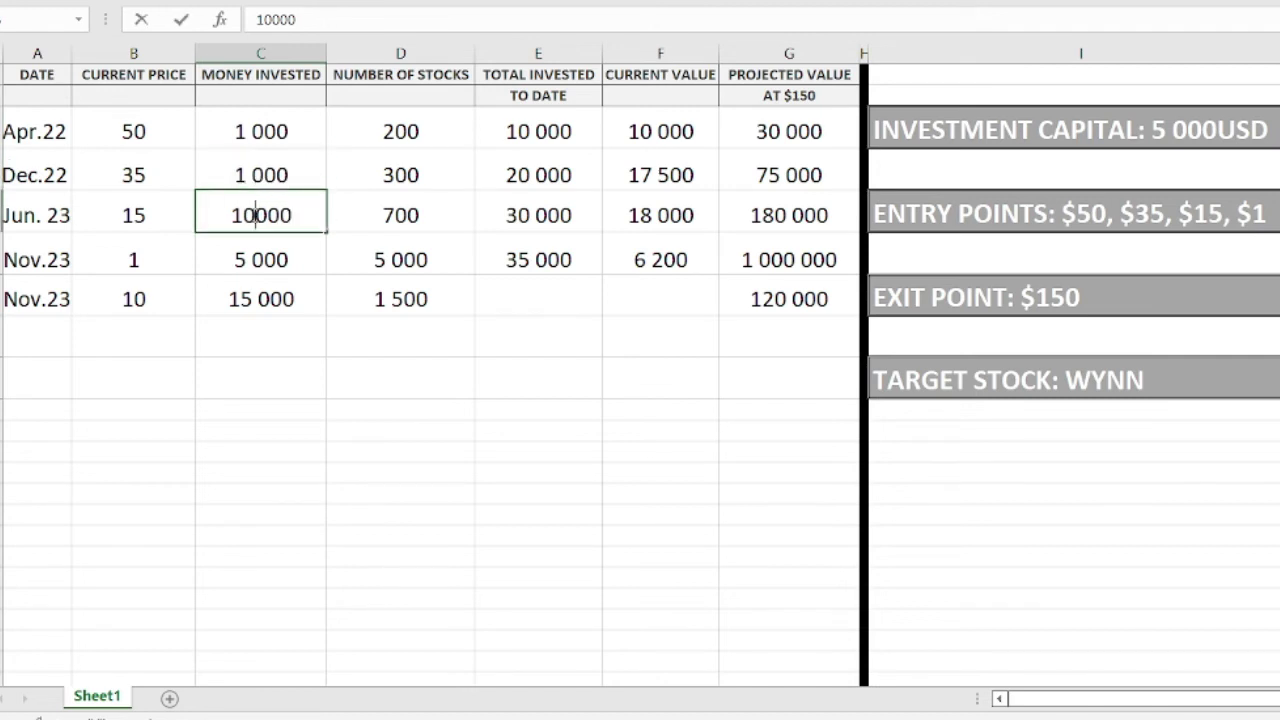
pyautogui.press('BackSpace')
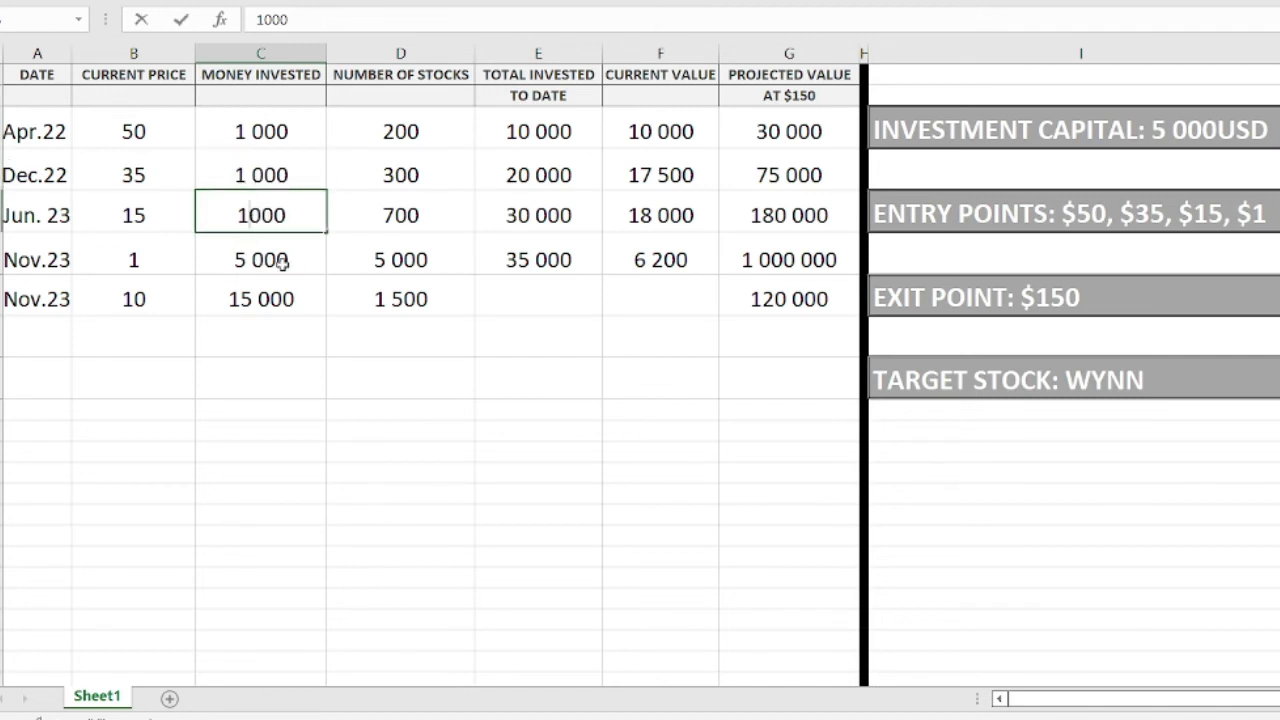
# - Set the money invested to 500 for the first Nov.23 entry and 1 500 for the second
pyautogui.doubleClick(260, 260)
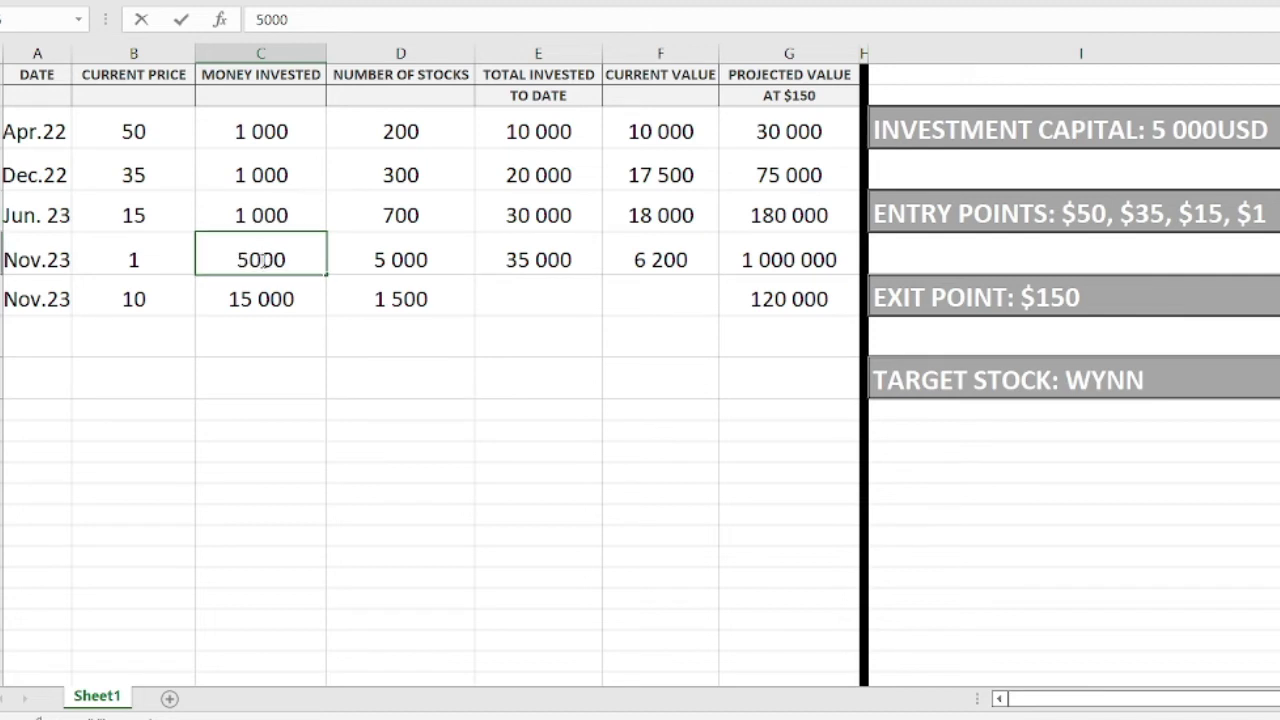
pyautogui.press('BackSpace')
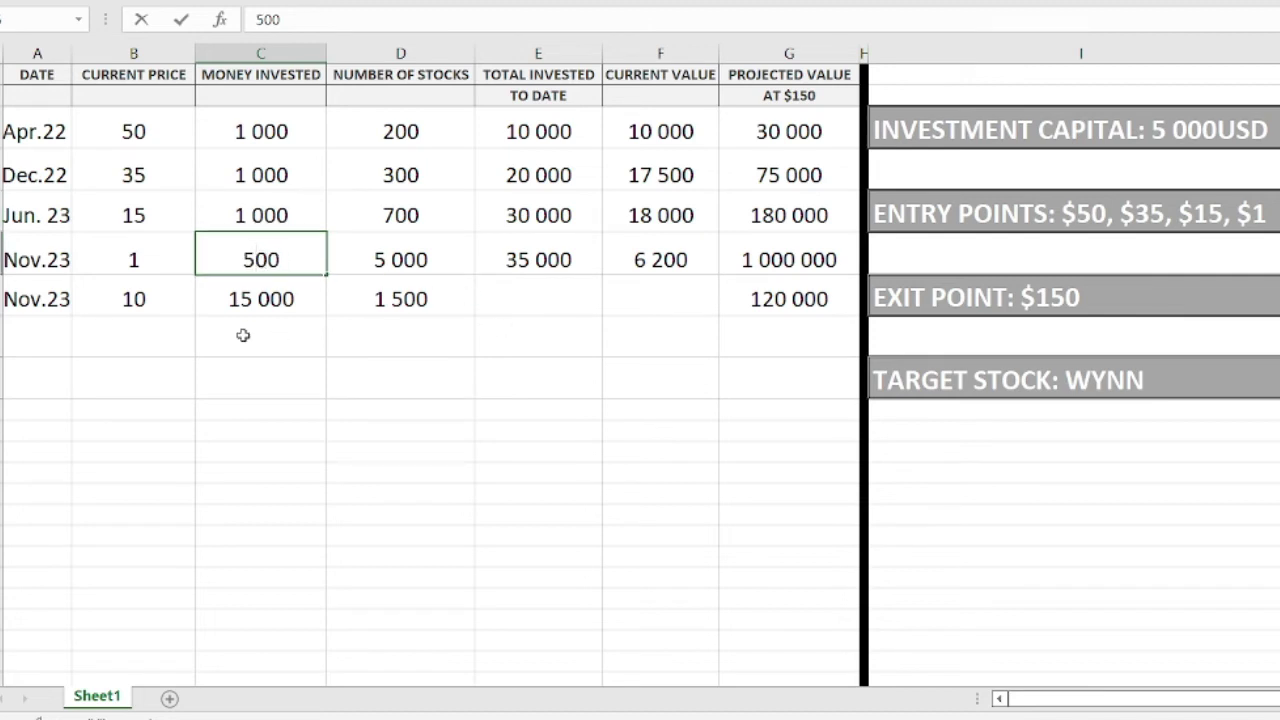
pyautogui.doubleClick(297, 300)
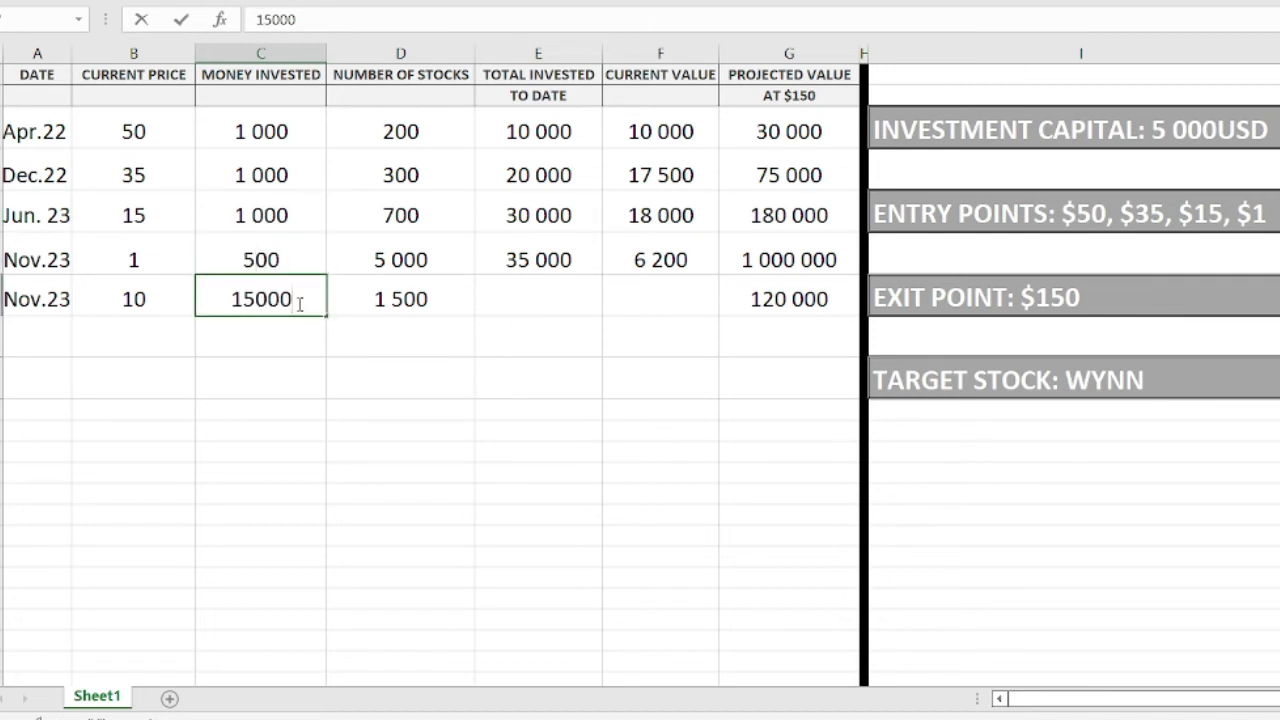
pyautogui.press('BackSpace')
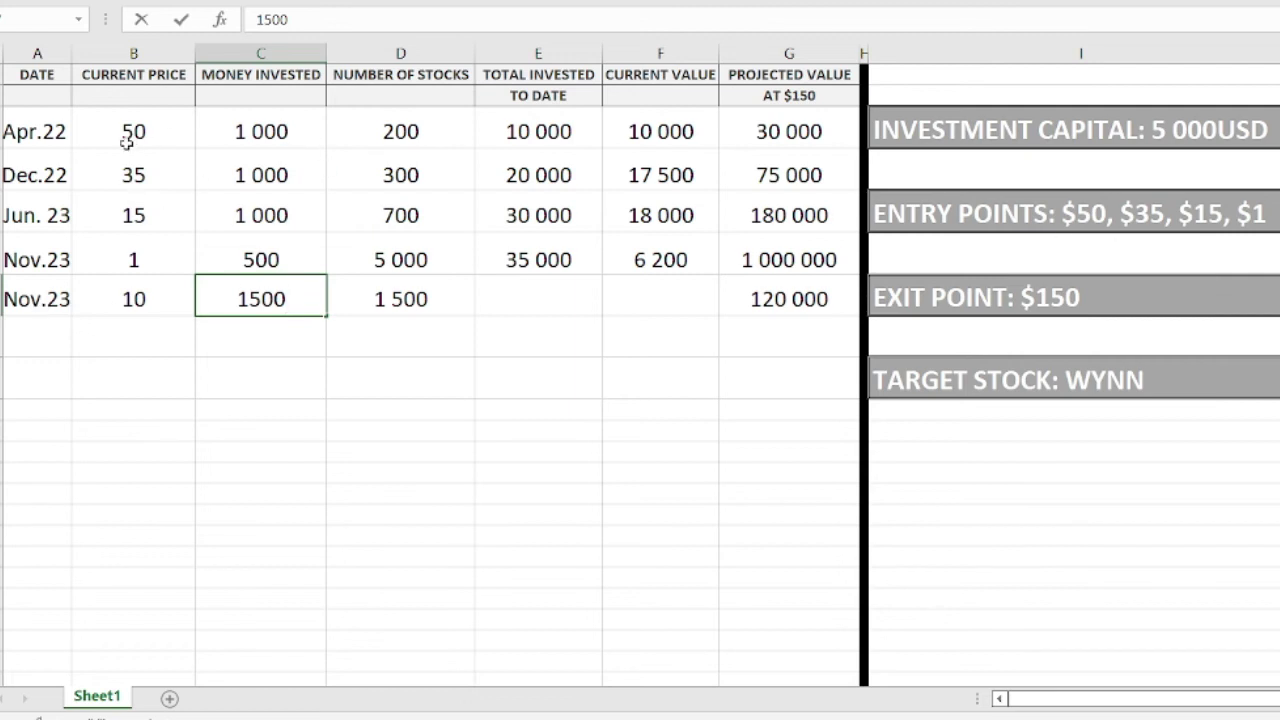
# - Update the Apr.22 row to 20 stocks, 1 000 total invested, 1 000 current value and 3 000 projected value
pyautogui.click(428, 134)
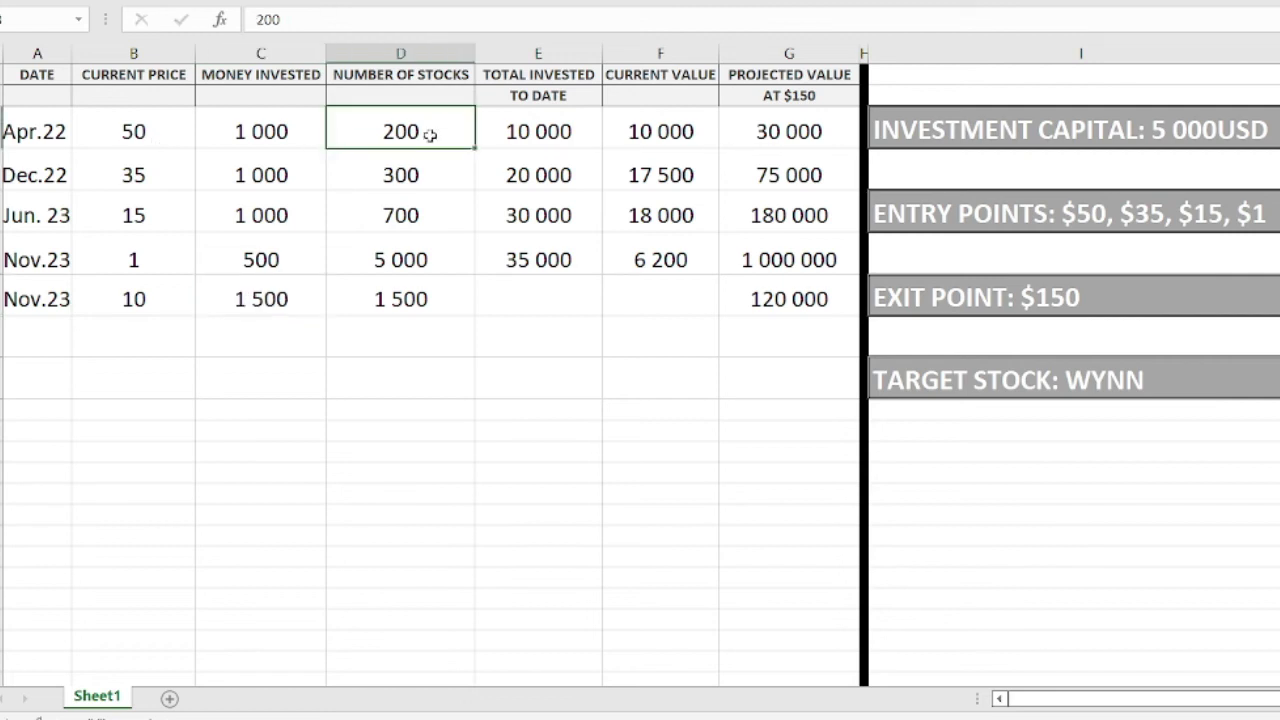
pyautogui.doubleClick(430, 134)
pyautogui.press('BackSpace')
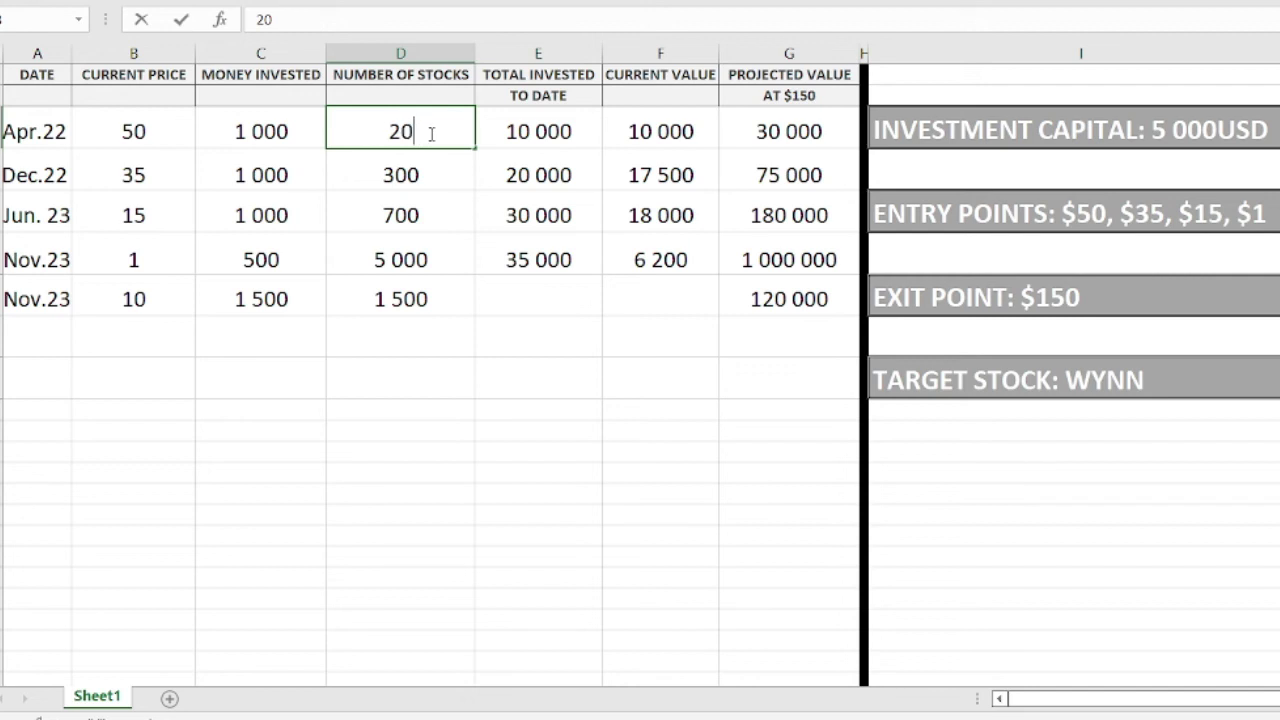
pyautogui.doubleClick(583, 135)
pyautogui.press('BackSpace')
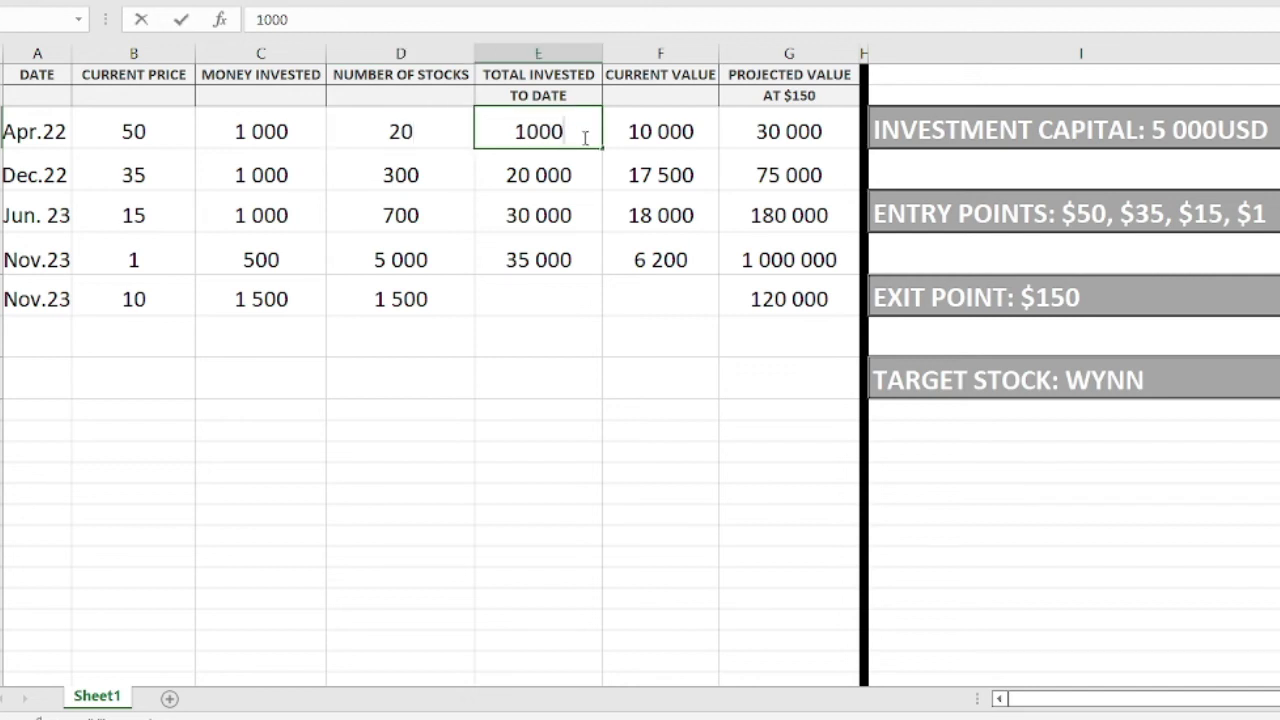
pyautogui.doubleClick(694, 134)
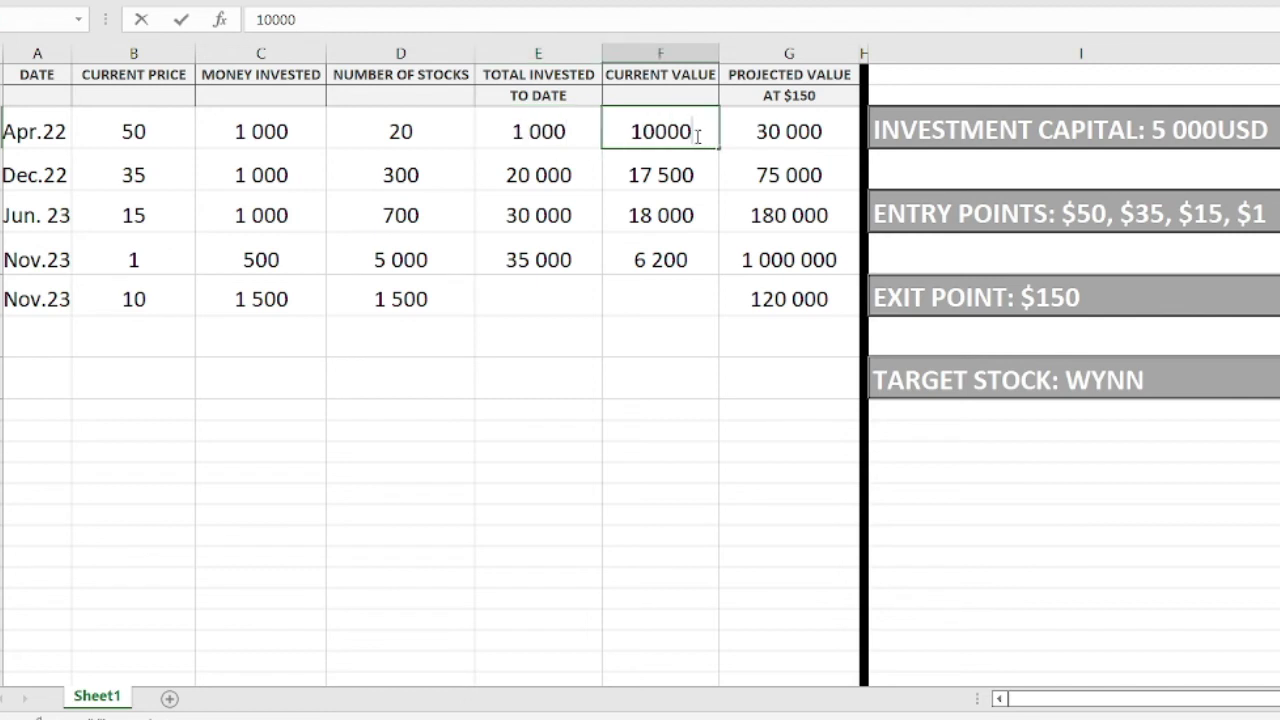
pyautogui.press('BackSpace')
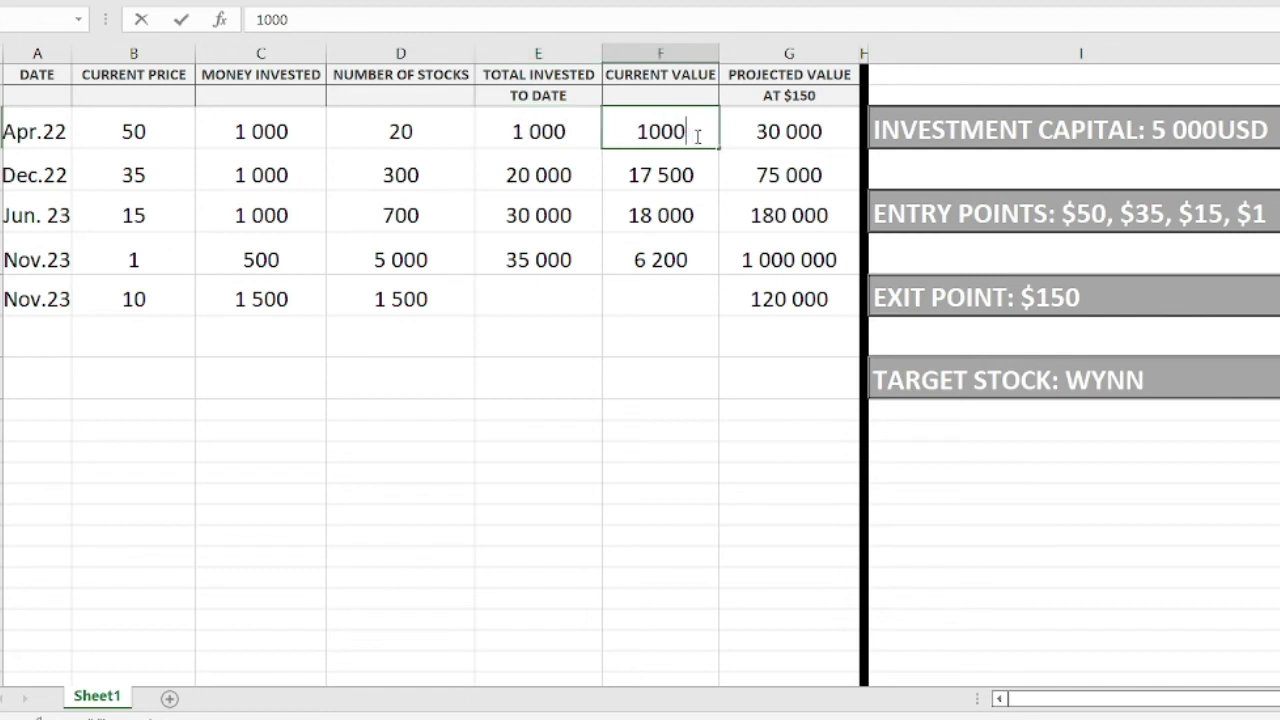
pyautogui.doubleClick(785, 131)
pyautogui.press('BackSpace')
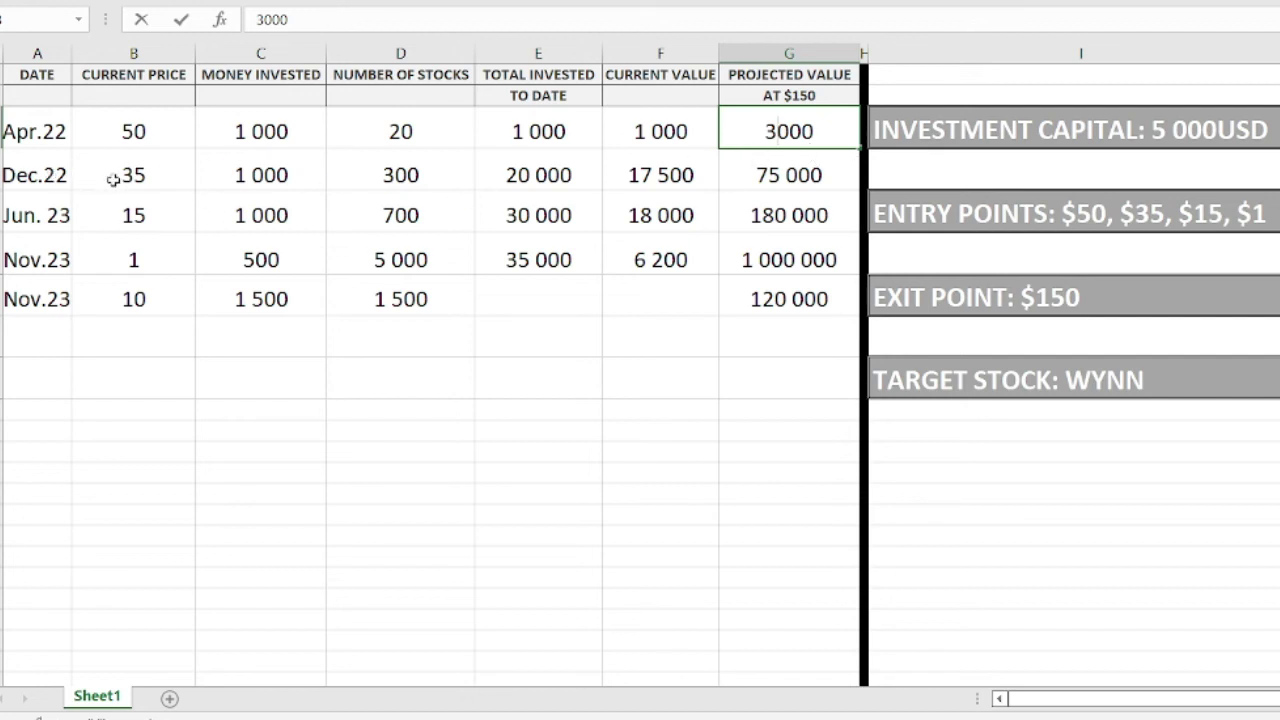
# - Update the Dec.22 row to 30 stocks, 2 000 total invested, 1 750 current value and 7 500 projected value
pyautogui.doubleClick(427, 175)
pyautogui.press('BackSpace')
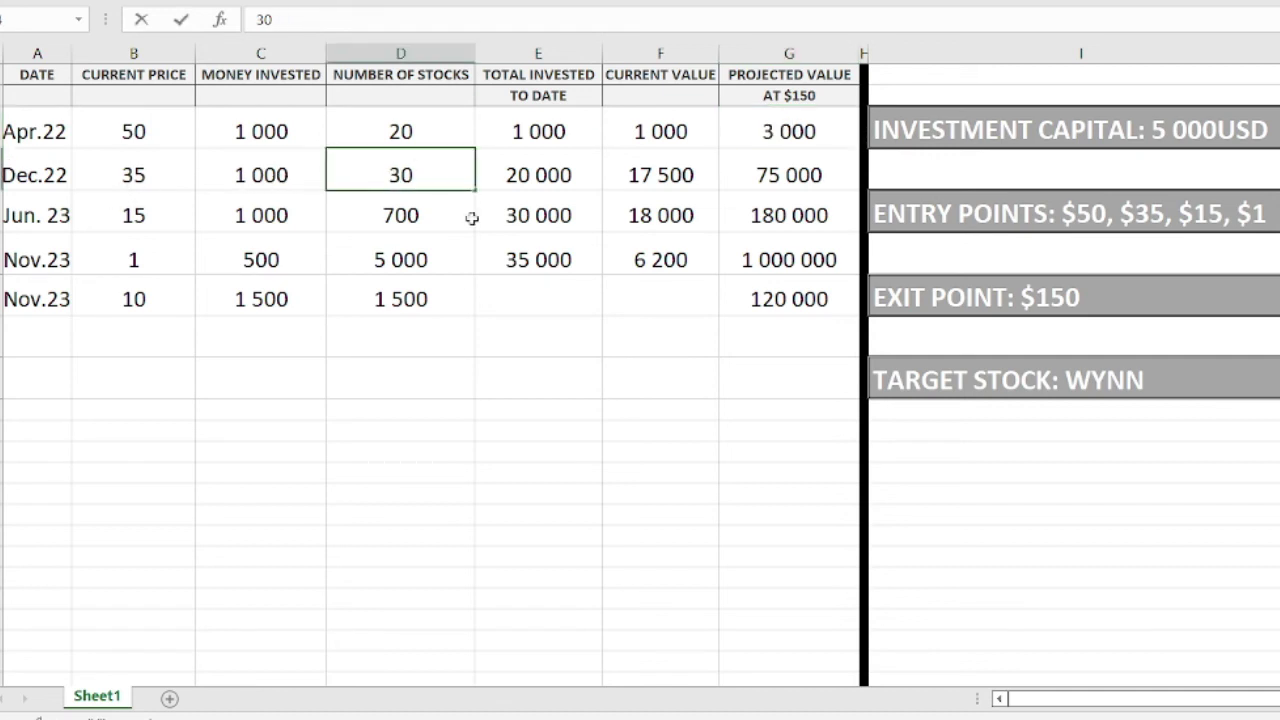
pyautogui.doubleClick(580, 178)
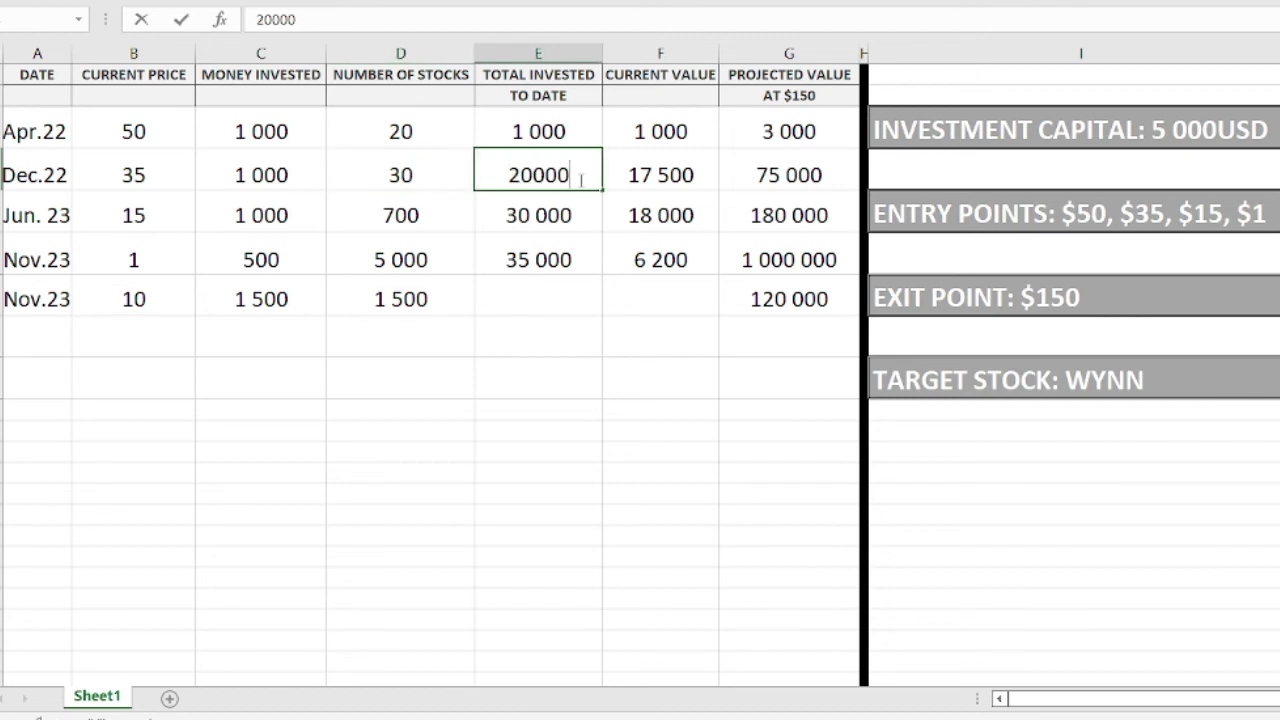
pyautogui.press('BackSpace')
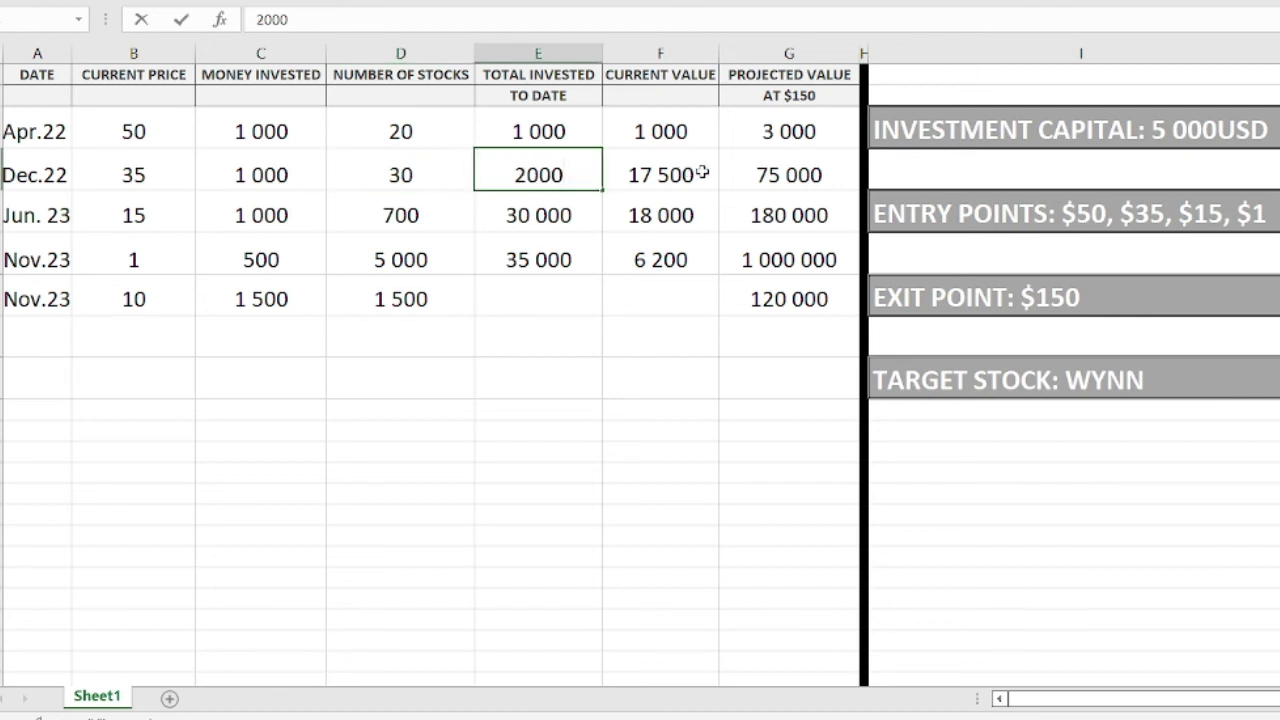
pyautogui.doubleClick(692, 173)
pyautogui.press('BackSpace')
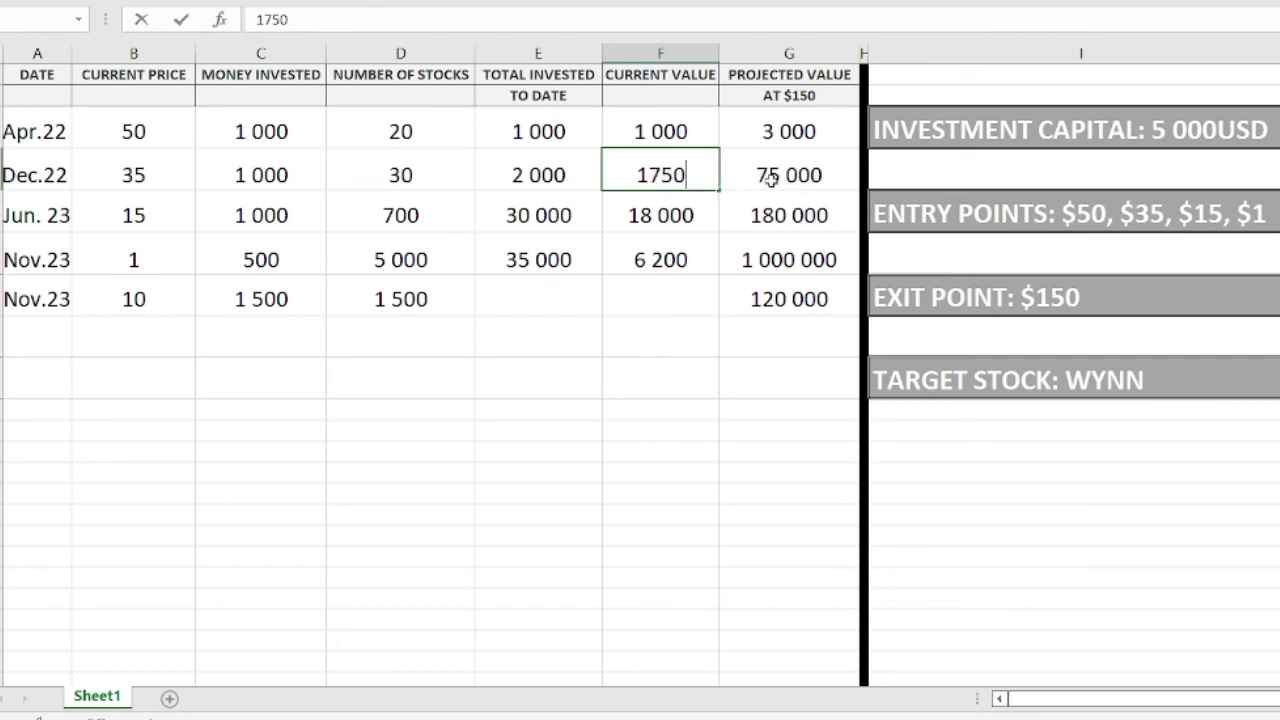
pyautogui.doubleClick(826, 178)
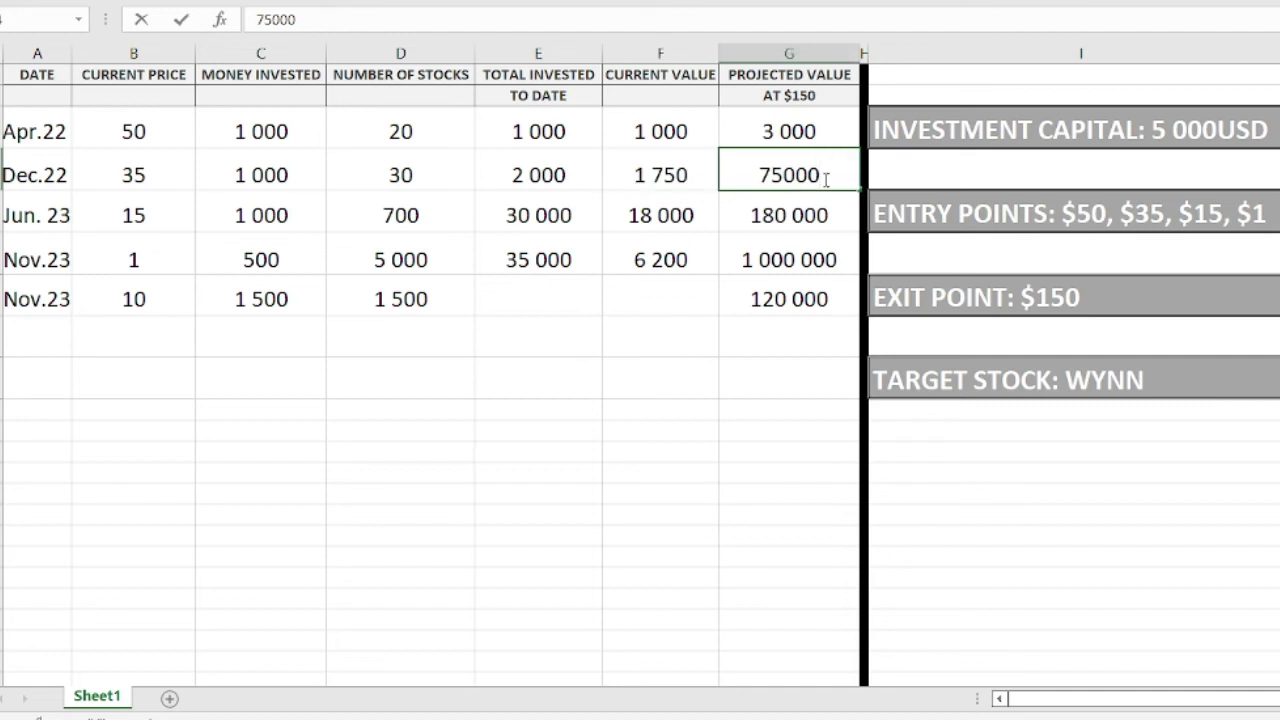
pyautogui.press('BackSpace')
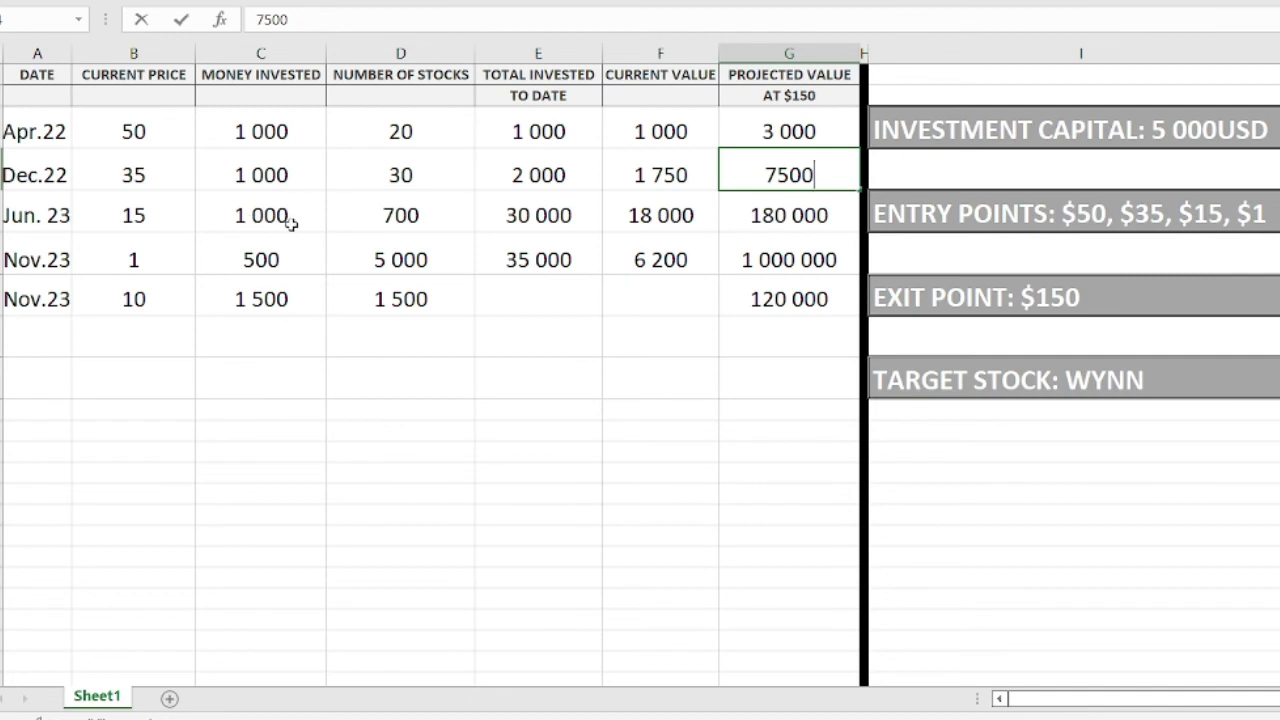
# - Update the Jun. 23 row to 70 stocks, 3 000 total invested, 1 800 current value and 18 000 projected value
pyautogui.doubleClick(437, 218)
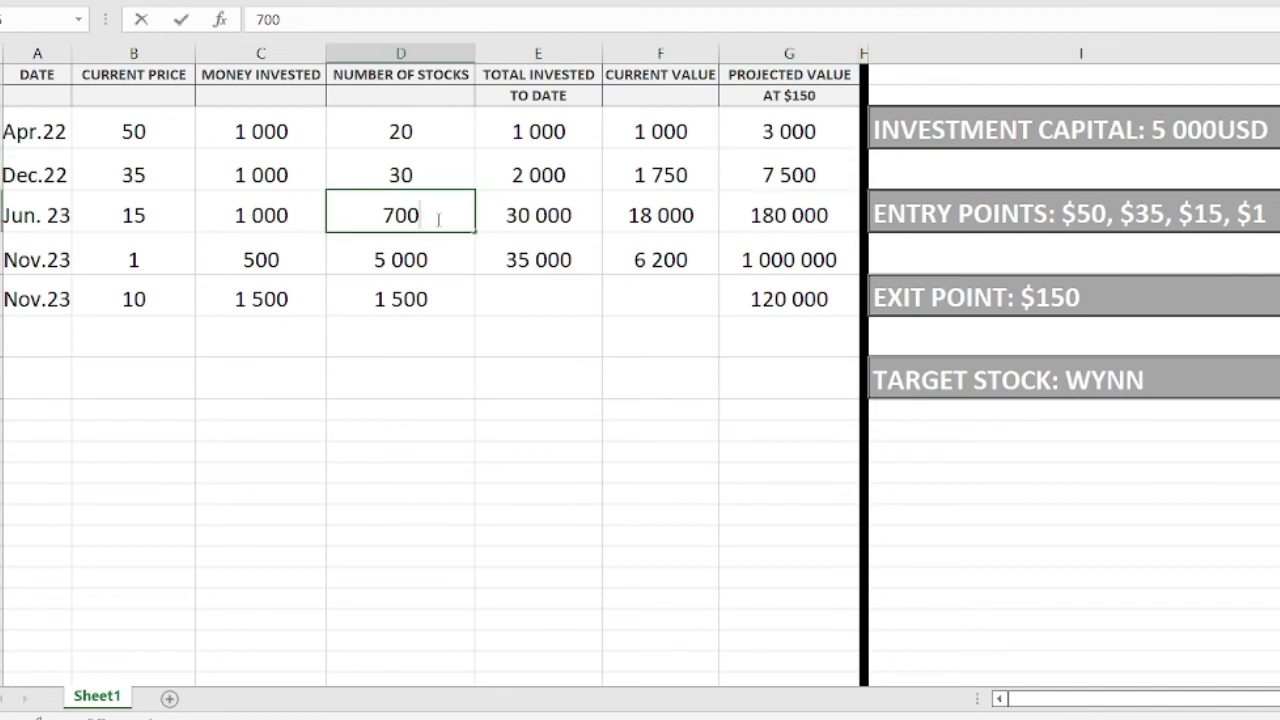
pyautogui.press('BackSpace')
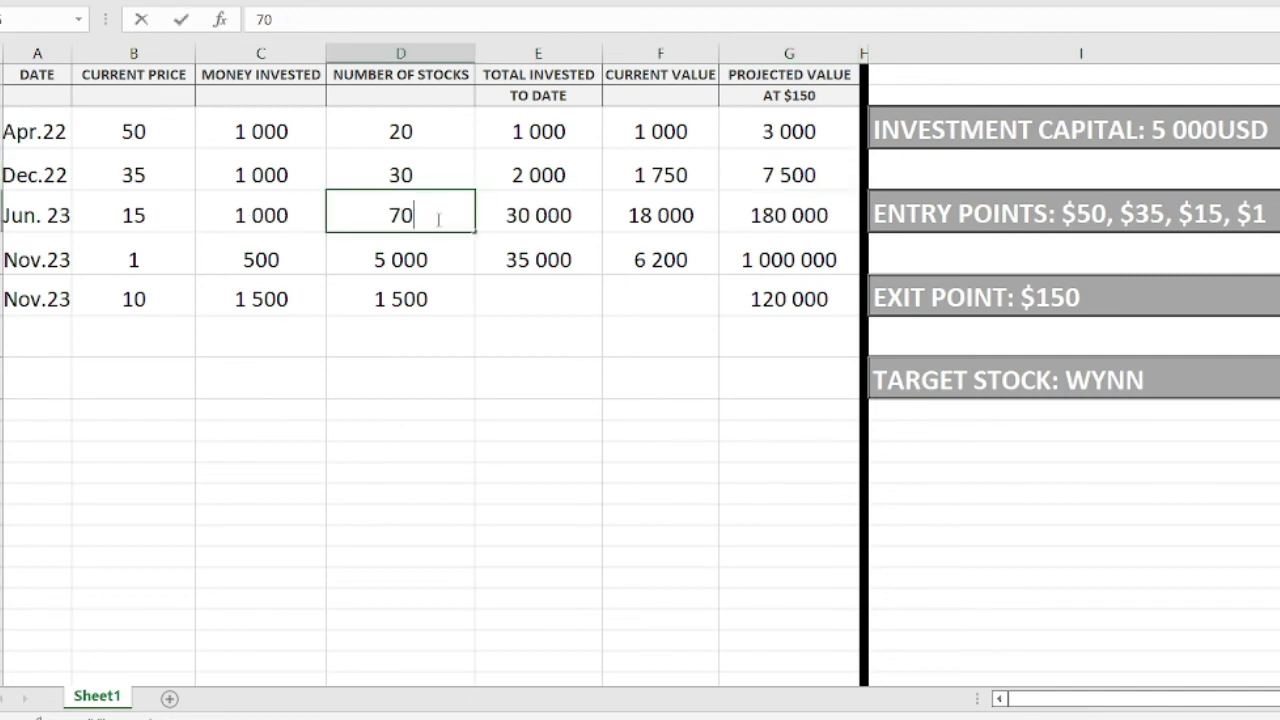
pyautogui.doubleClick(536, 216)
pyautogui.press('Delete')
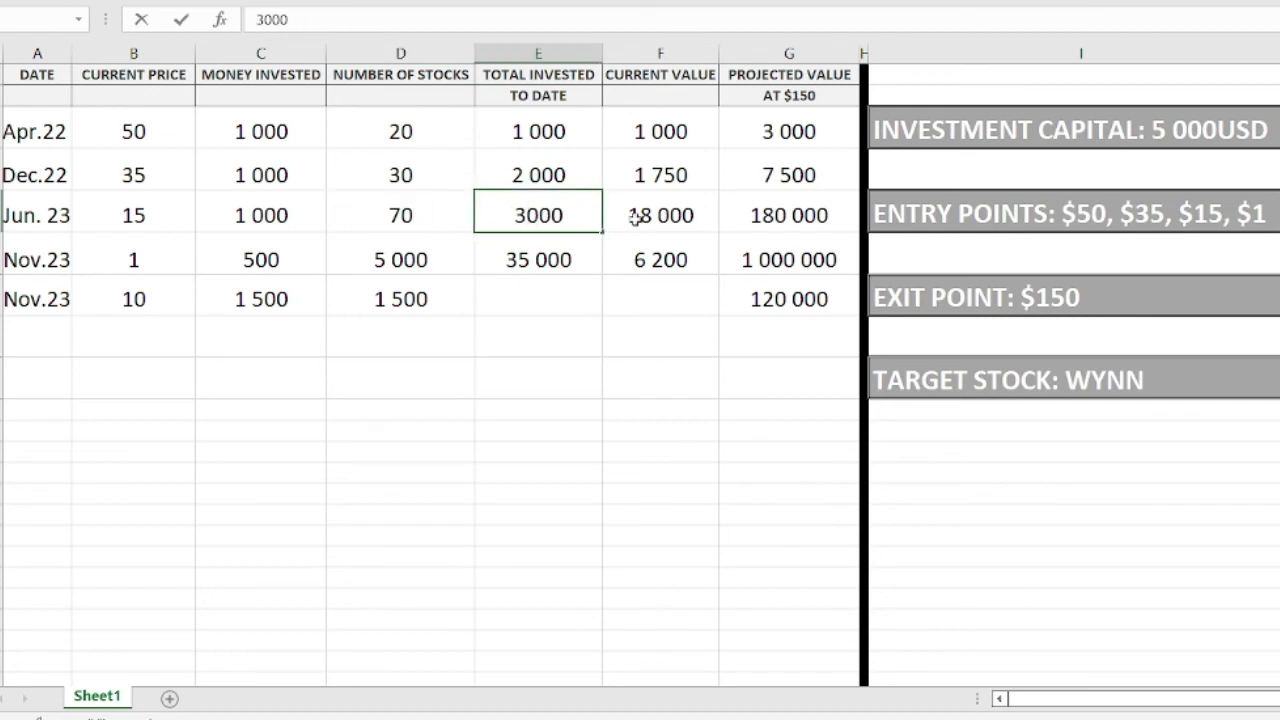
pyautogui.click(704, 220)
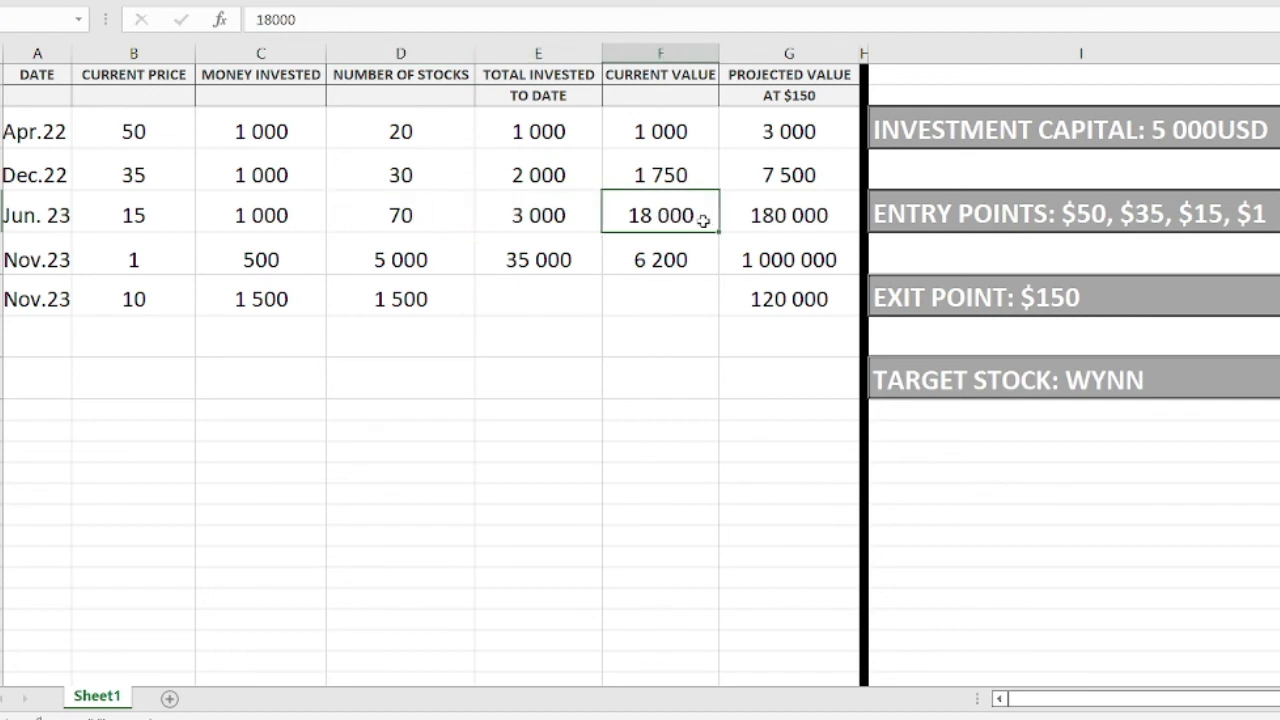
pyautogui.press('BackSpace')
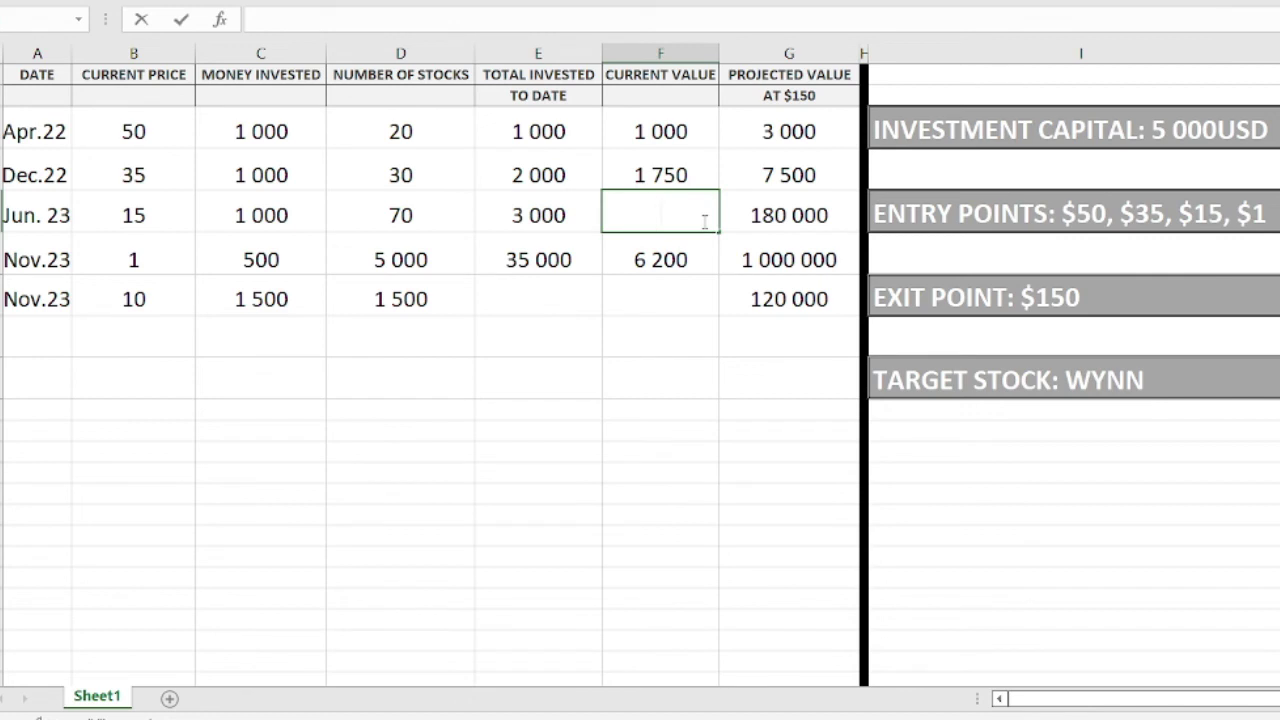
pyautogui.write('1800')
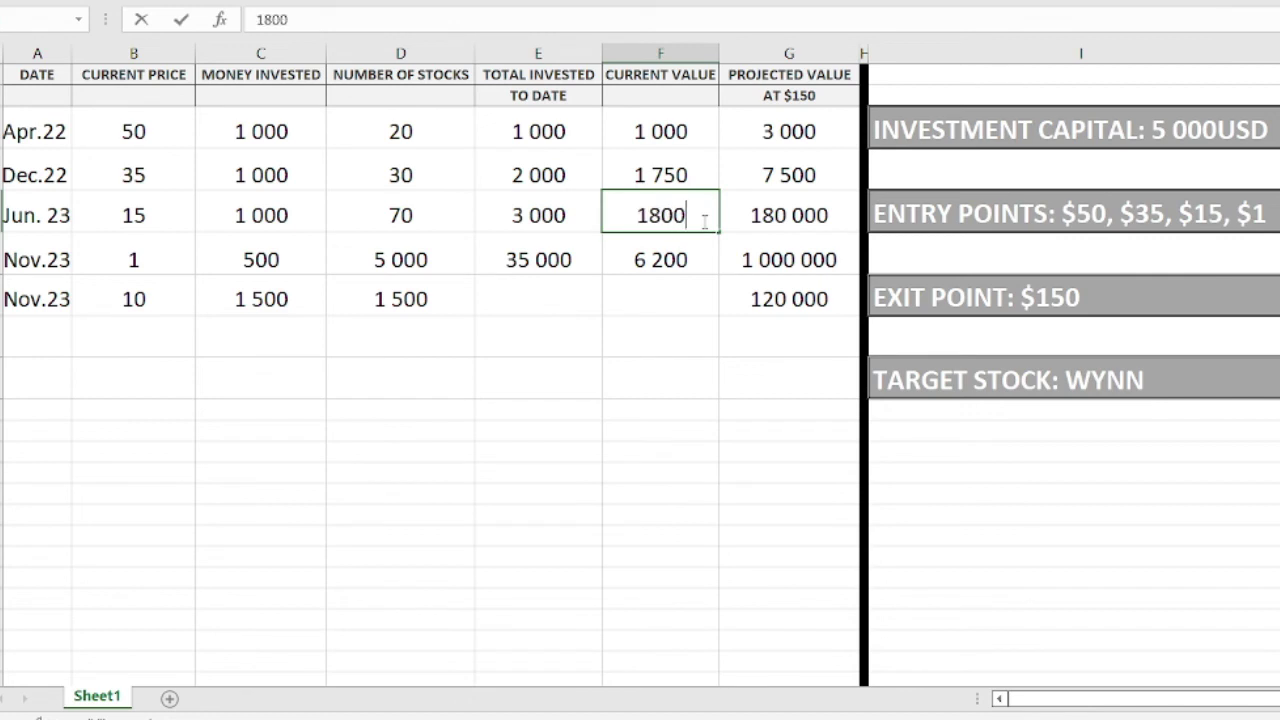
pyautogui.doubleClick(831, 218)
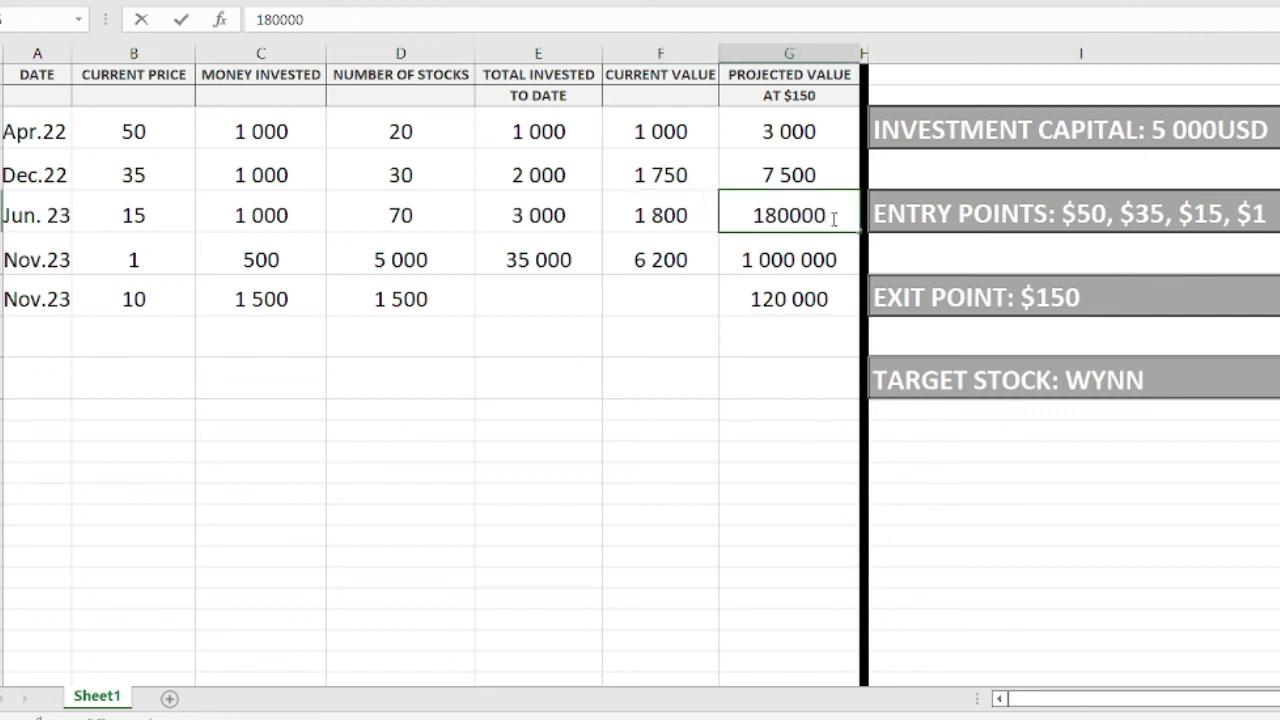
pyautogui.press('BackSpace')
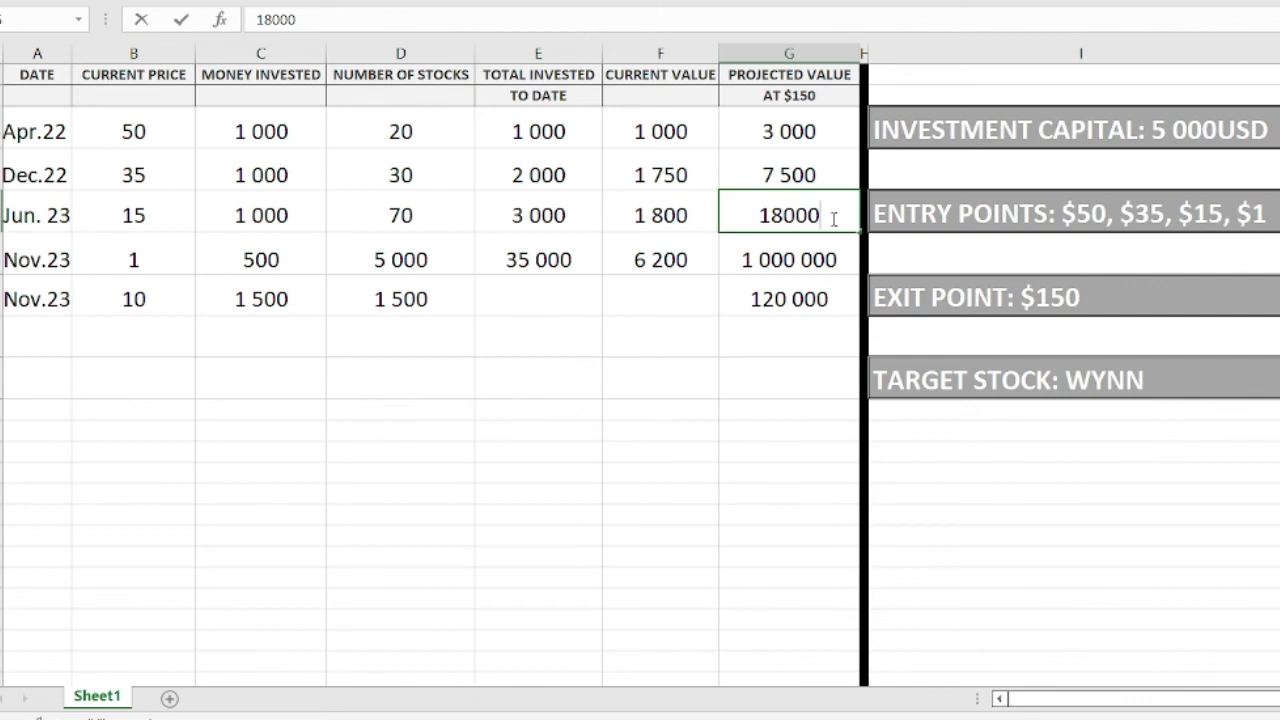
# - Update the first Nov.23 row to 500 stocks, 3 500 total invested, 620 current value and 100 000 projected value
pyautogui.click(145, 258)
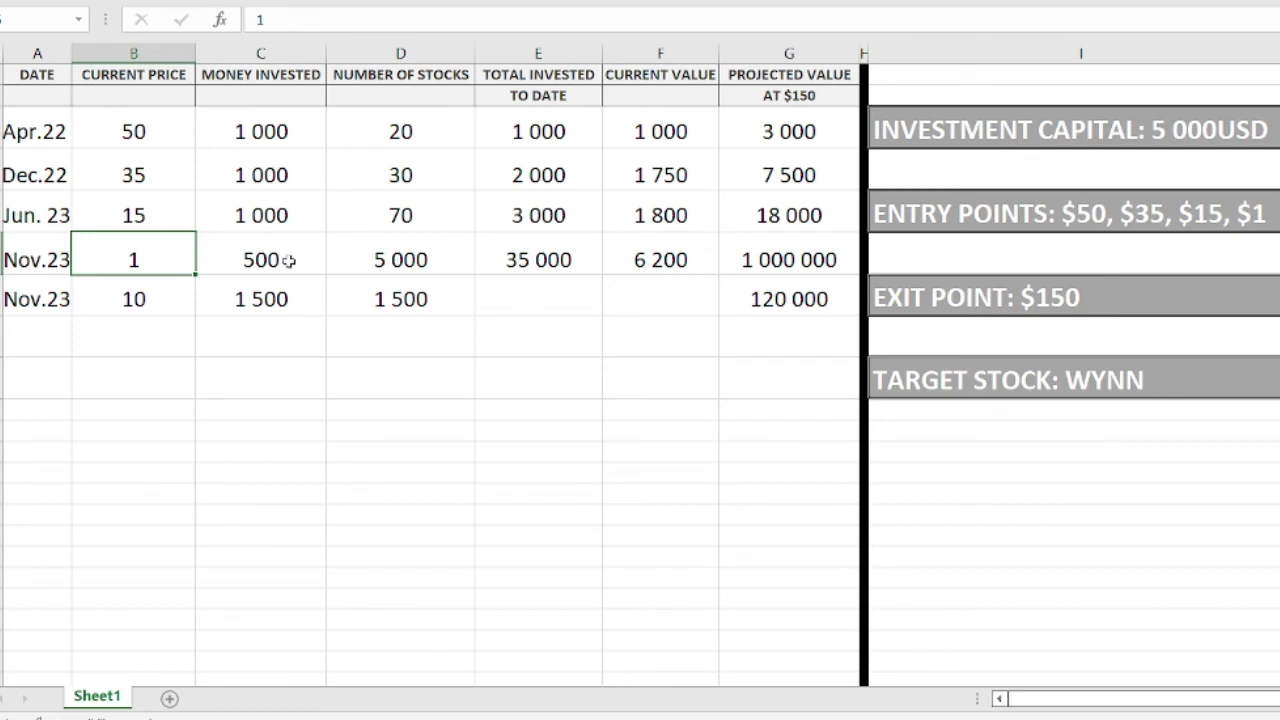
pyautogui.click(445, 260)
pyautogui.doubleClick(445, 260)
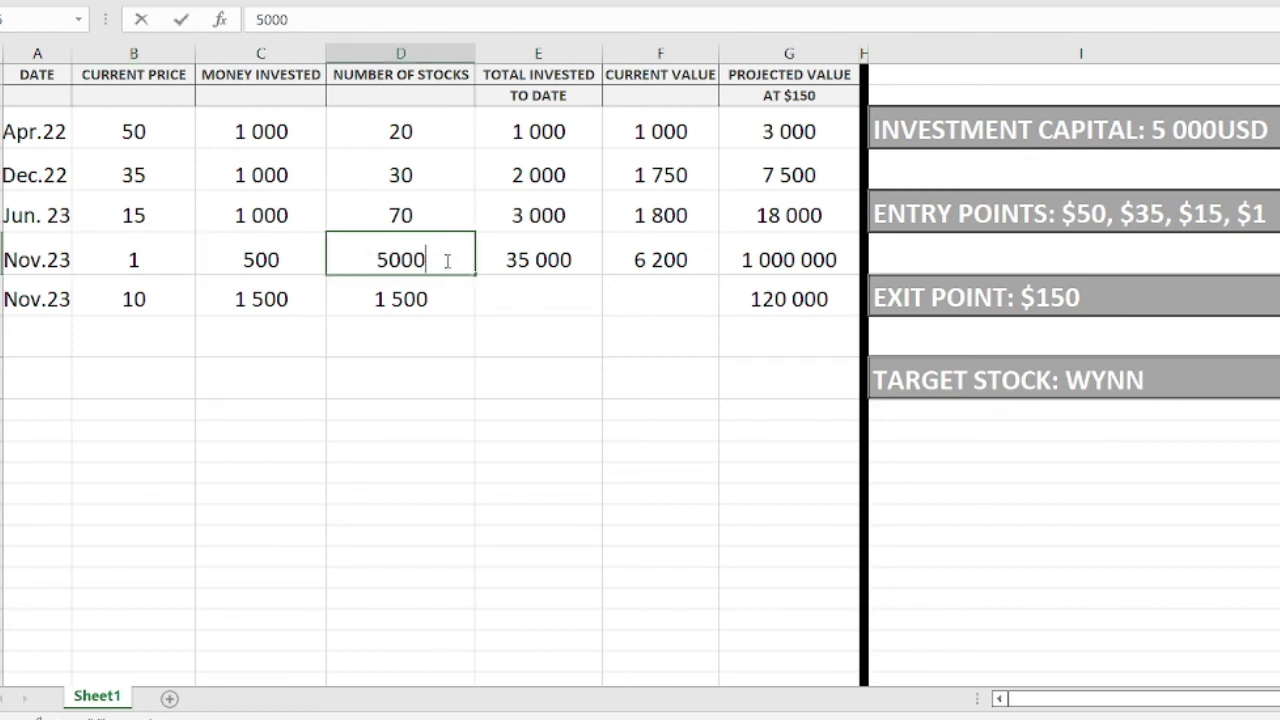
pyautogui.press('BackSpace')
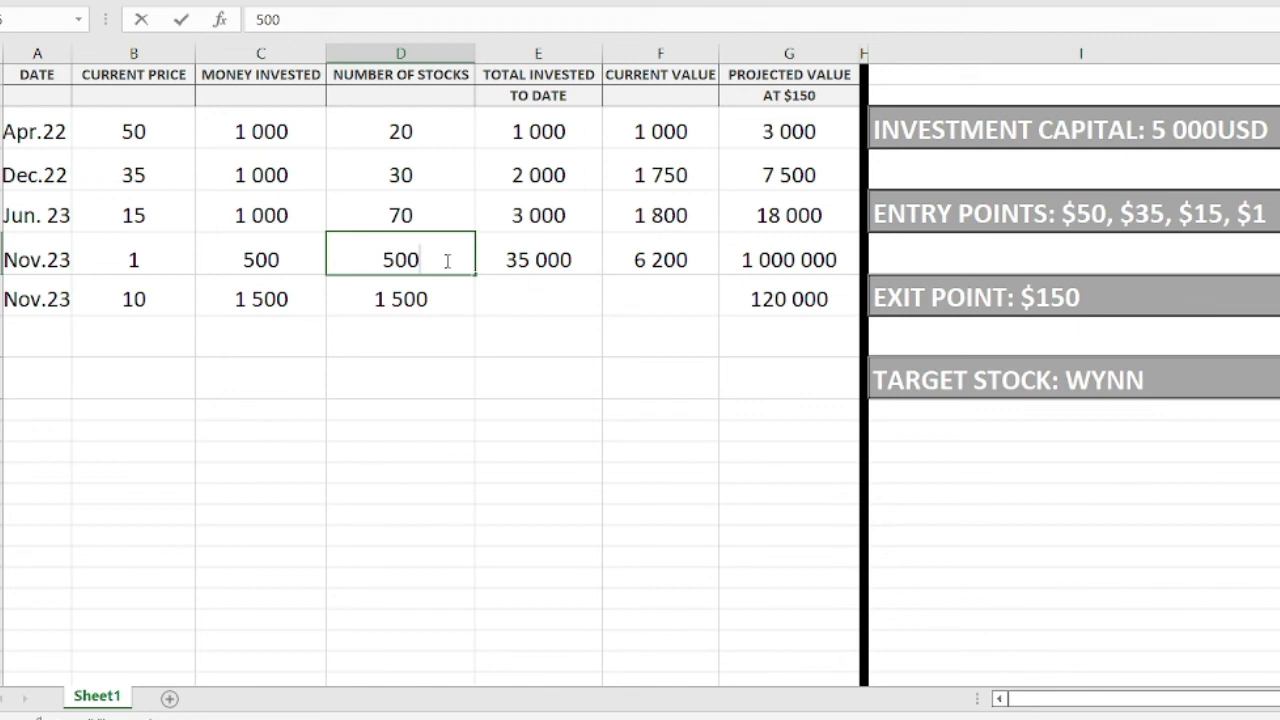
pyautogui.doubleClick(570, 262)
pyautogui.press('BackSpace')
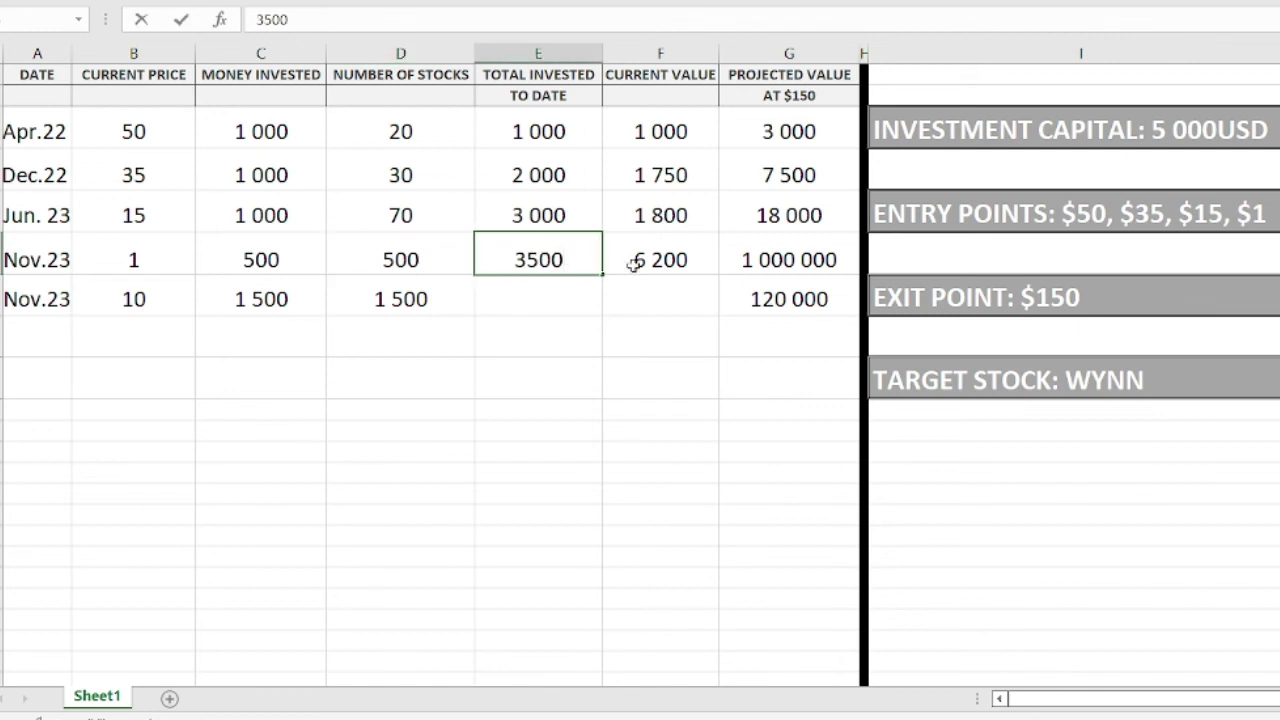
pyautogui.click(697, 260)
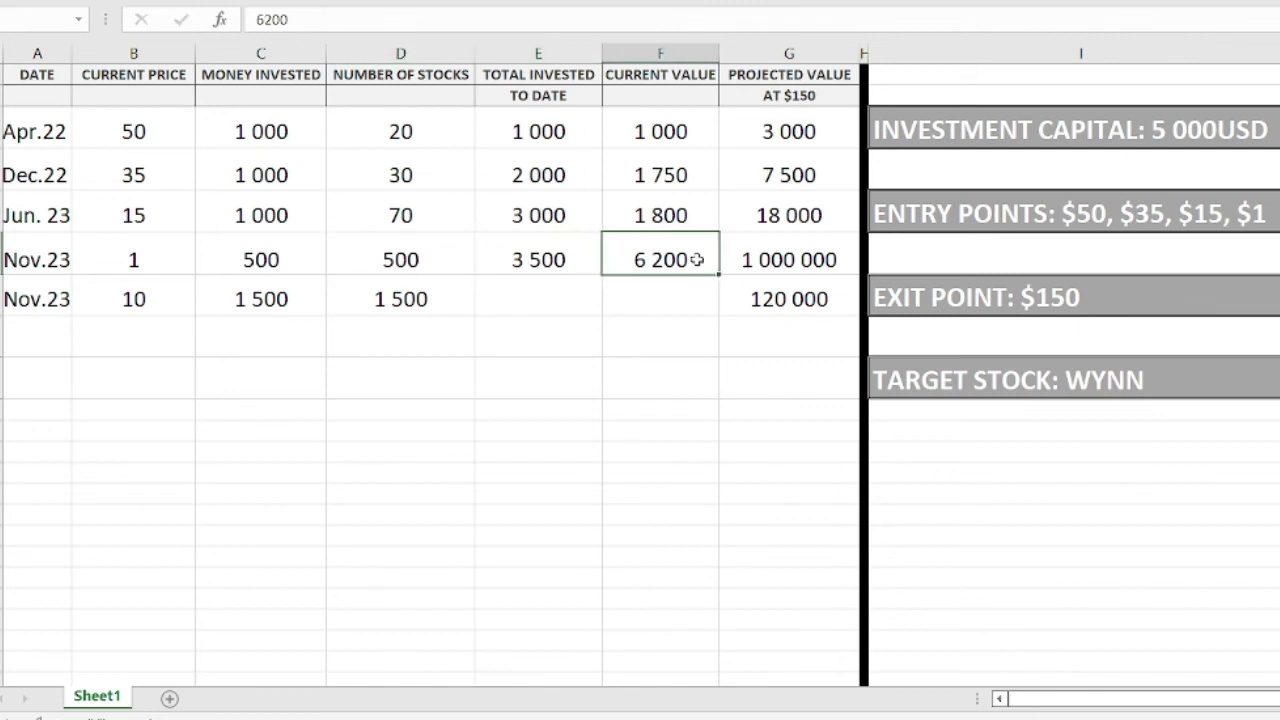
pyautogui.doubleClick(697, 260)
pyautogui.press('BackSpace')
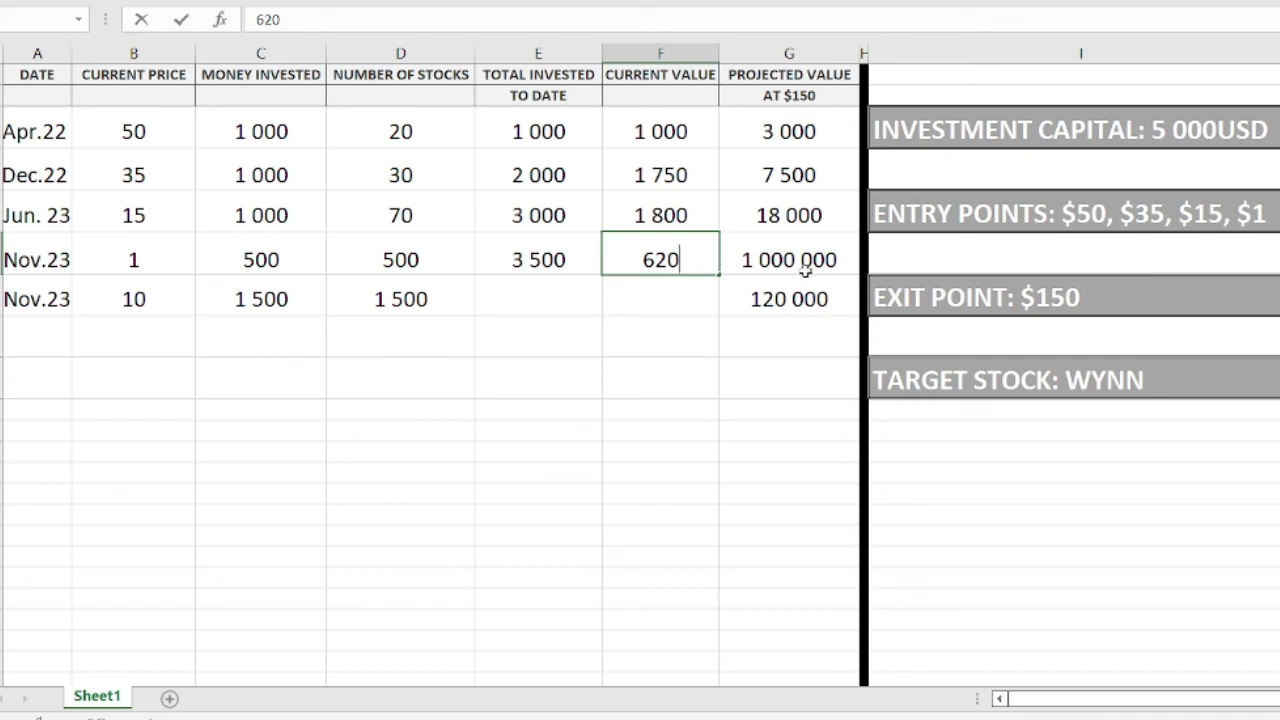
pyautogui.doubleClick(845, 260)
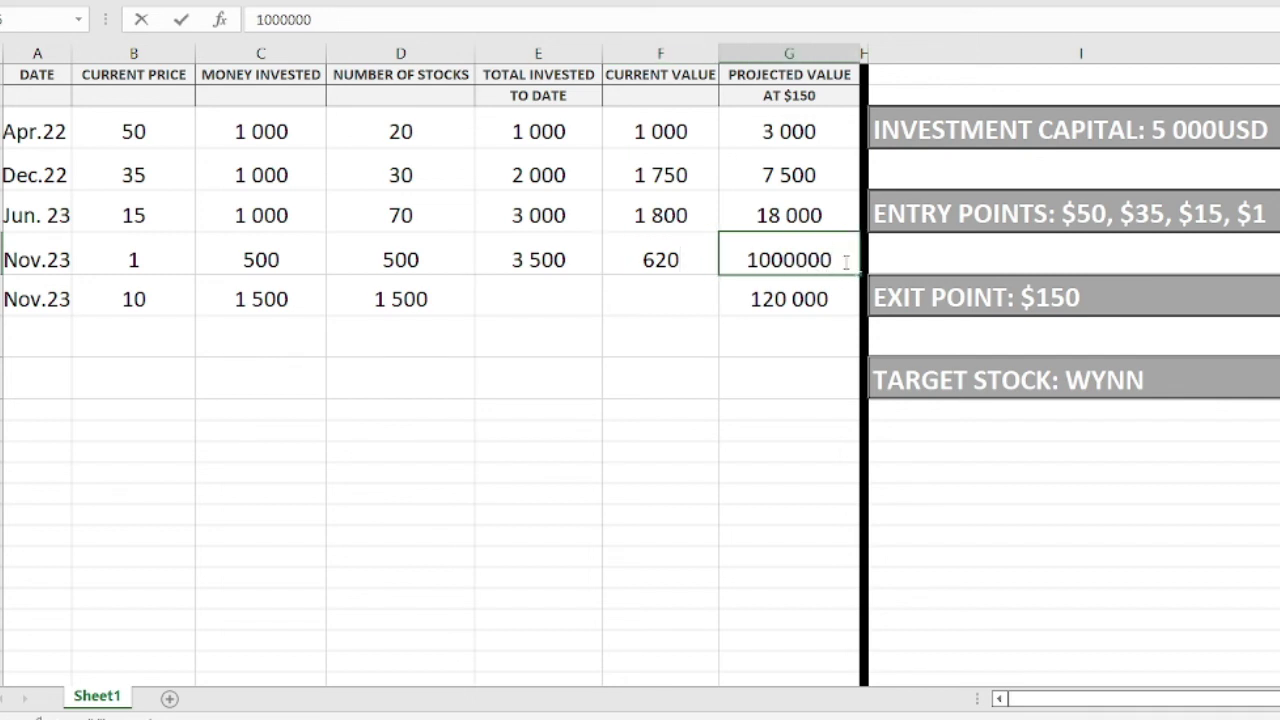
pyautogui.press('BackSpace')
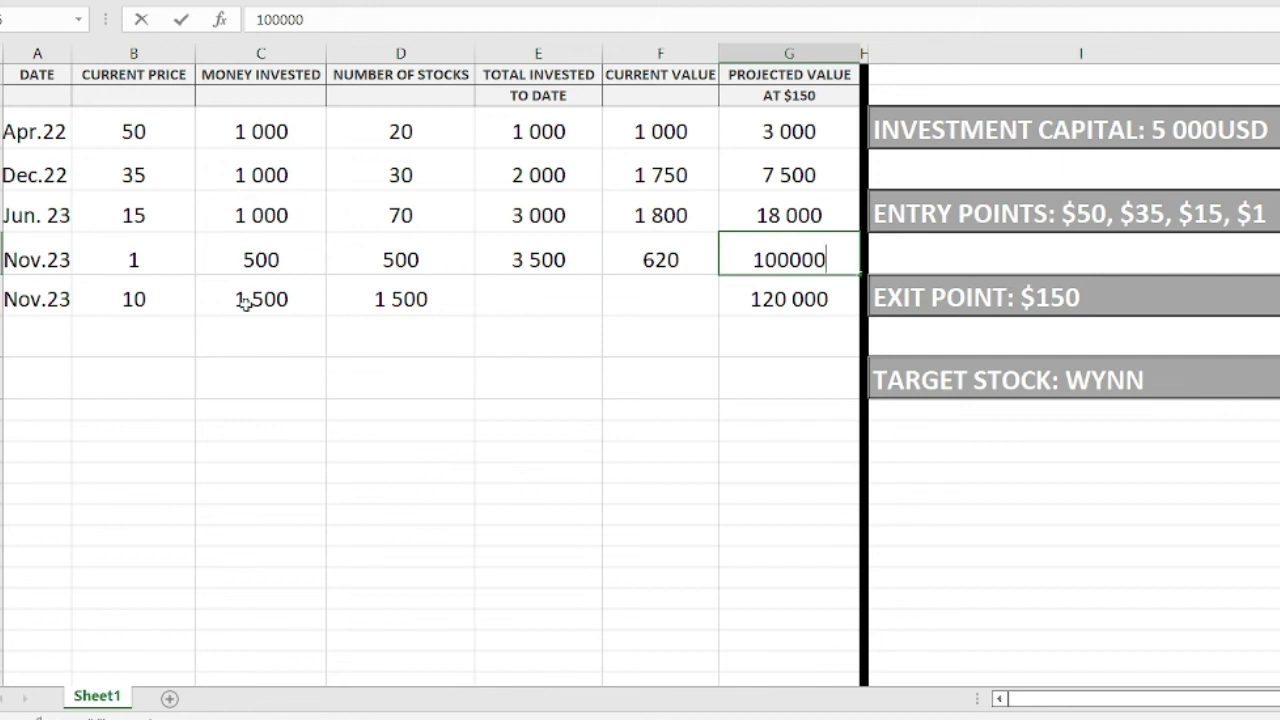
pyautogui.click(790, 259)
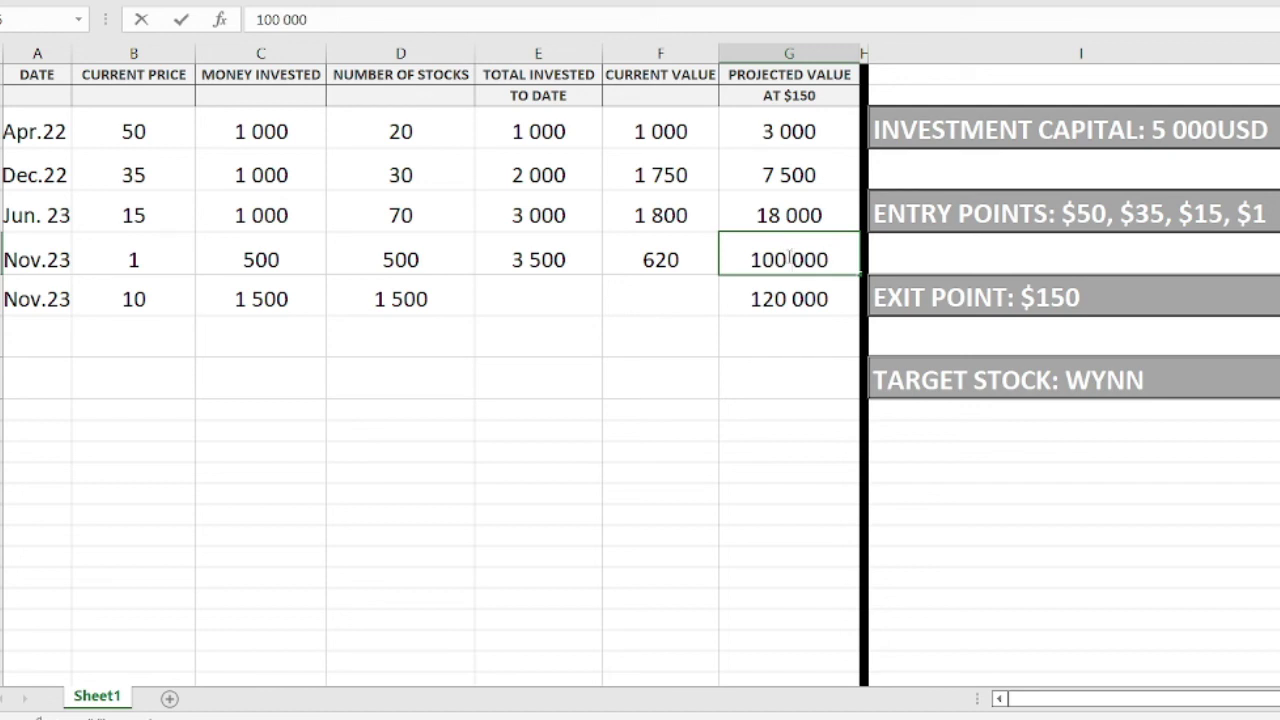